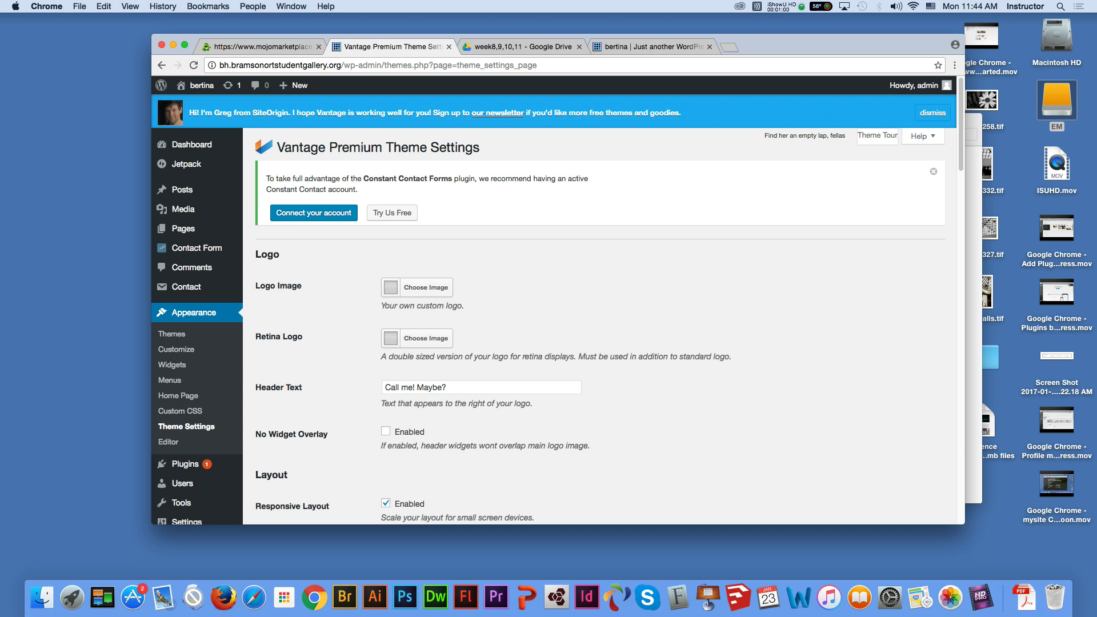
Open the logo file bh_logo2.ai from the Finder folder in Illustrator.
drag(800, 46, 746, 62)
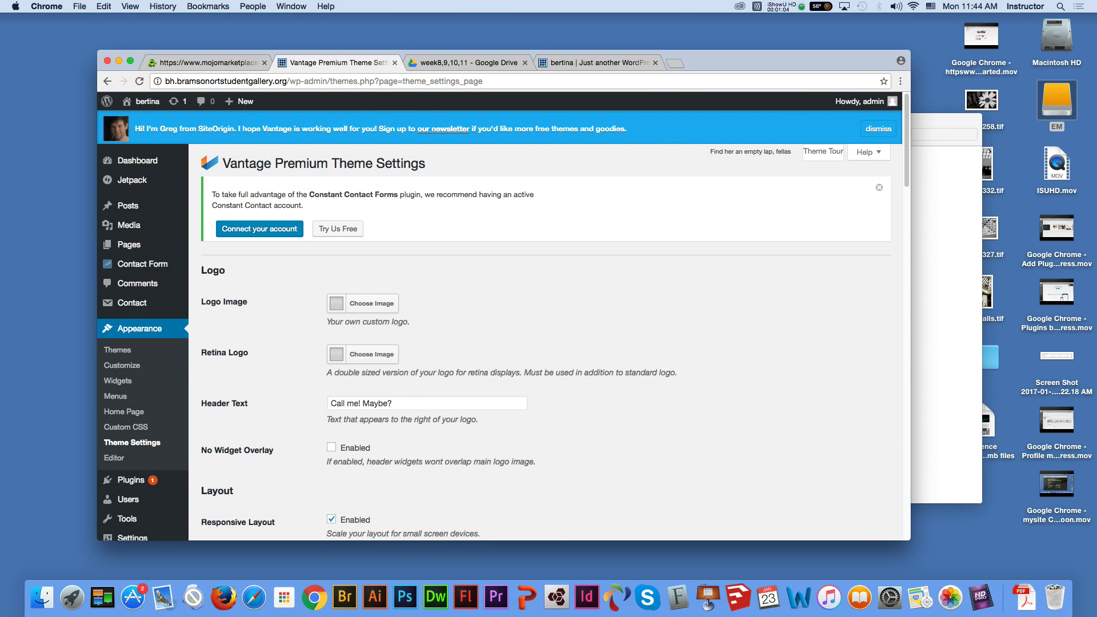
click(946, 206)
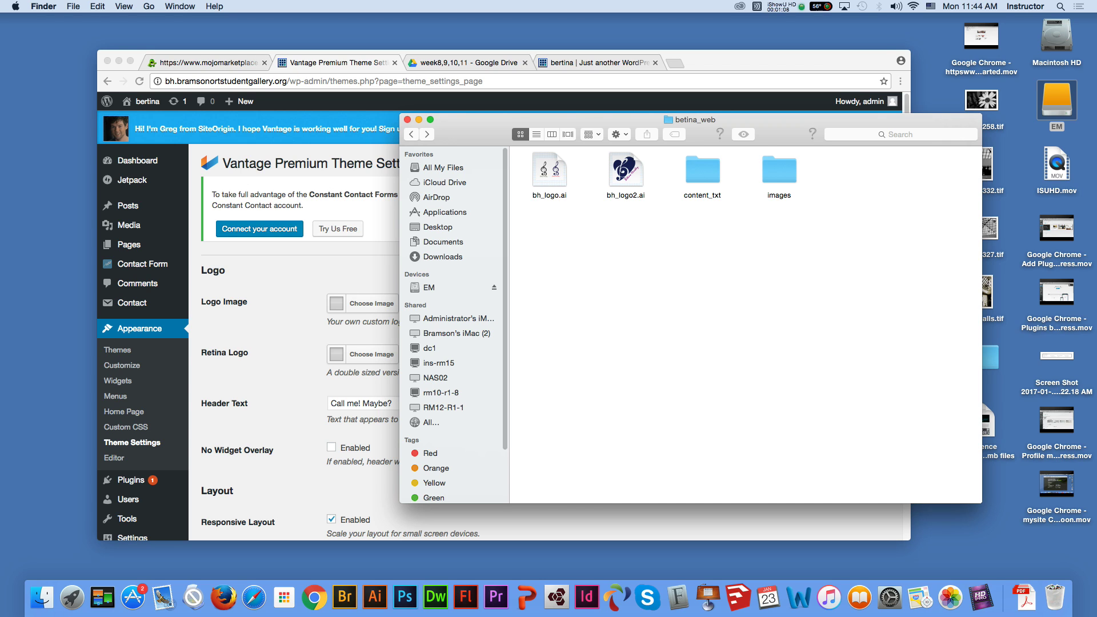
double_click(626, 170)
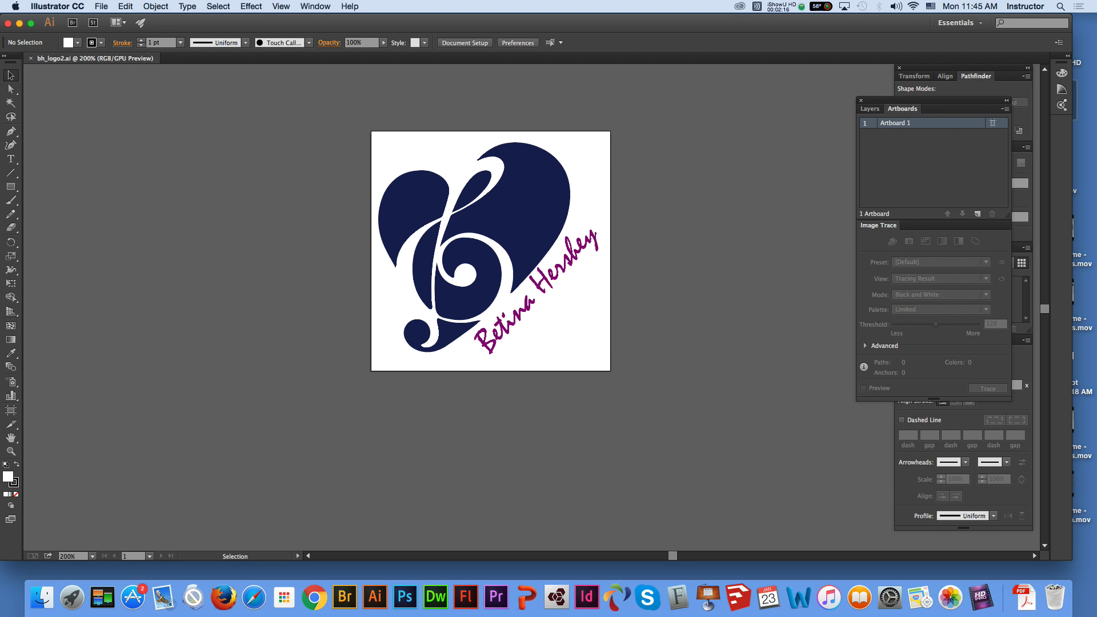
click(514, 206)
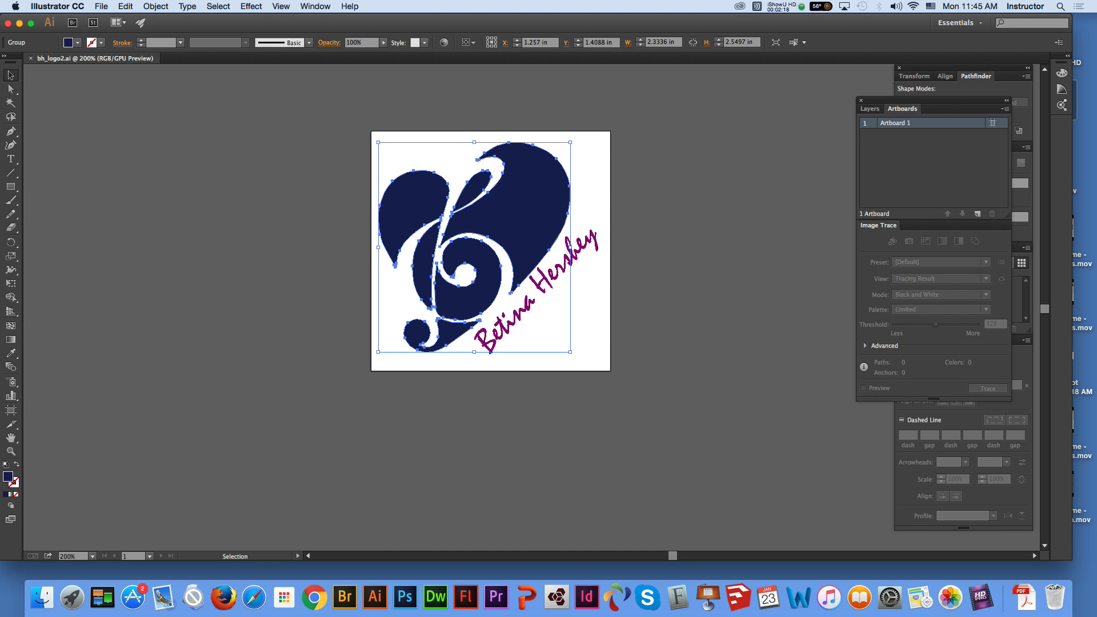
key(super+shift+a)
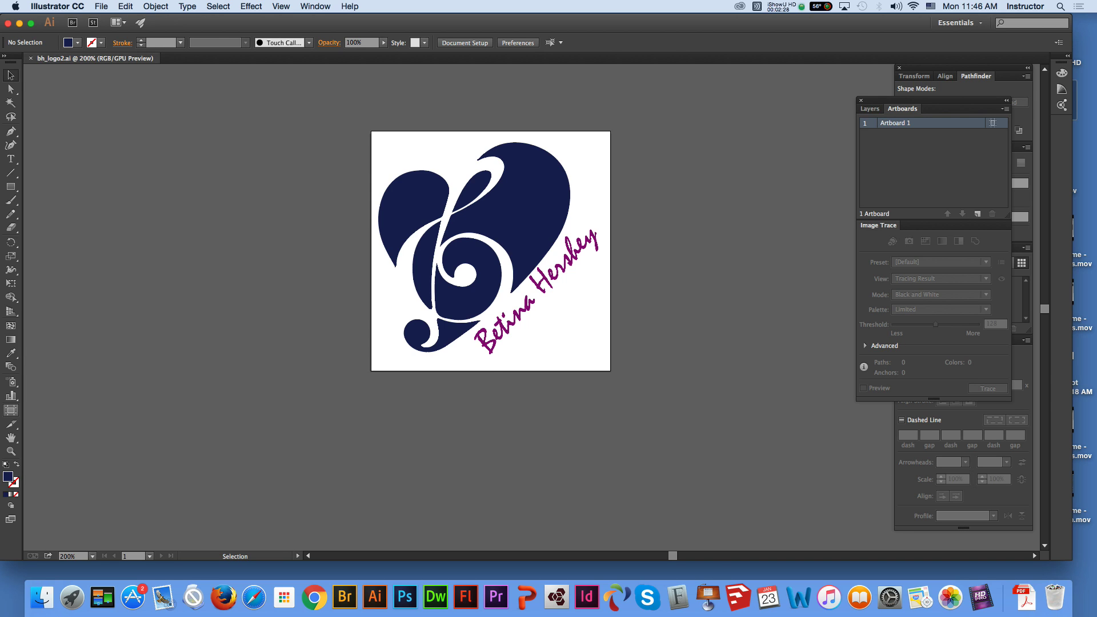
Set the document units to pixels in the document setup.
click(11, 410)
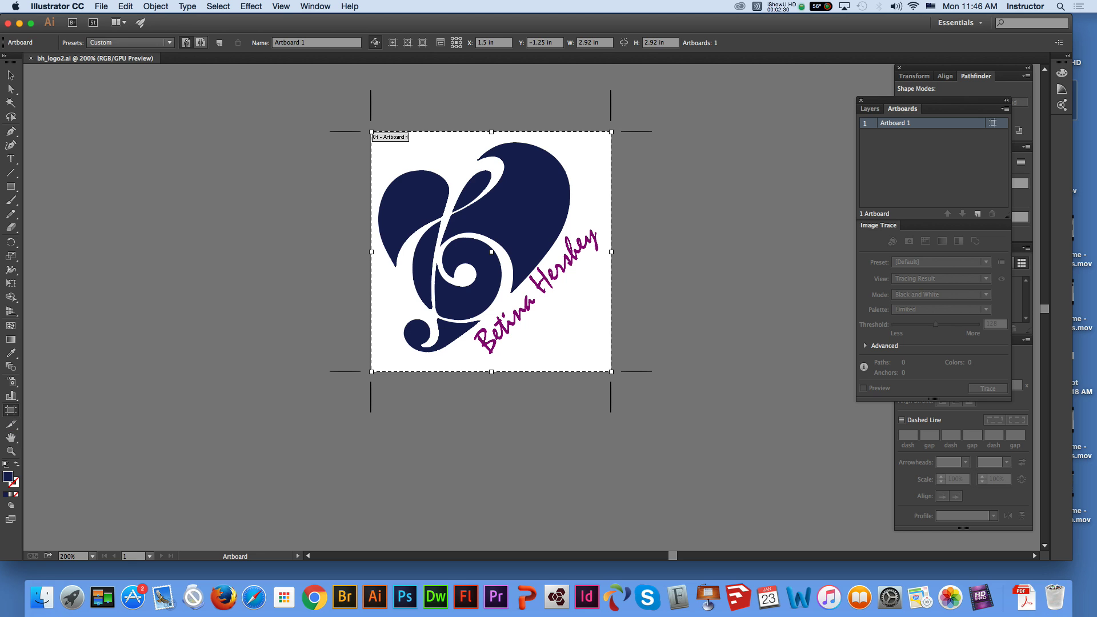
click(102, 6)
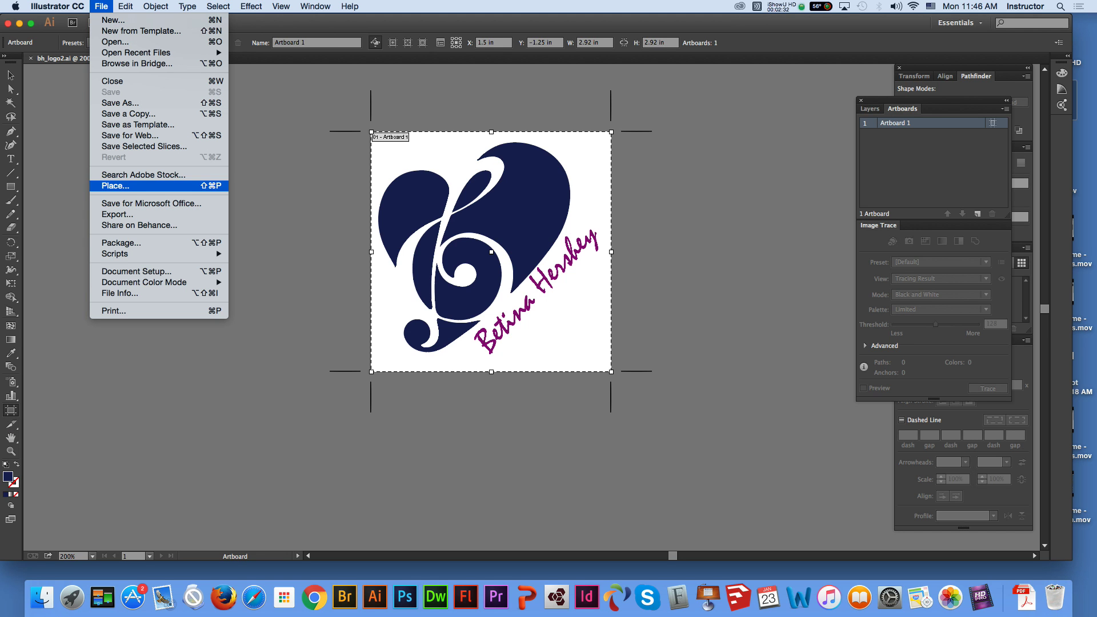
click(136, 272)
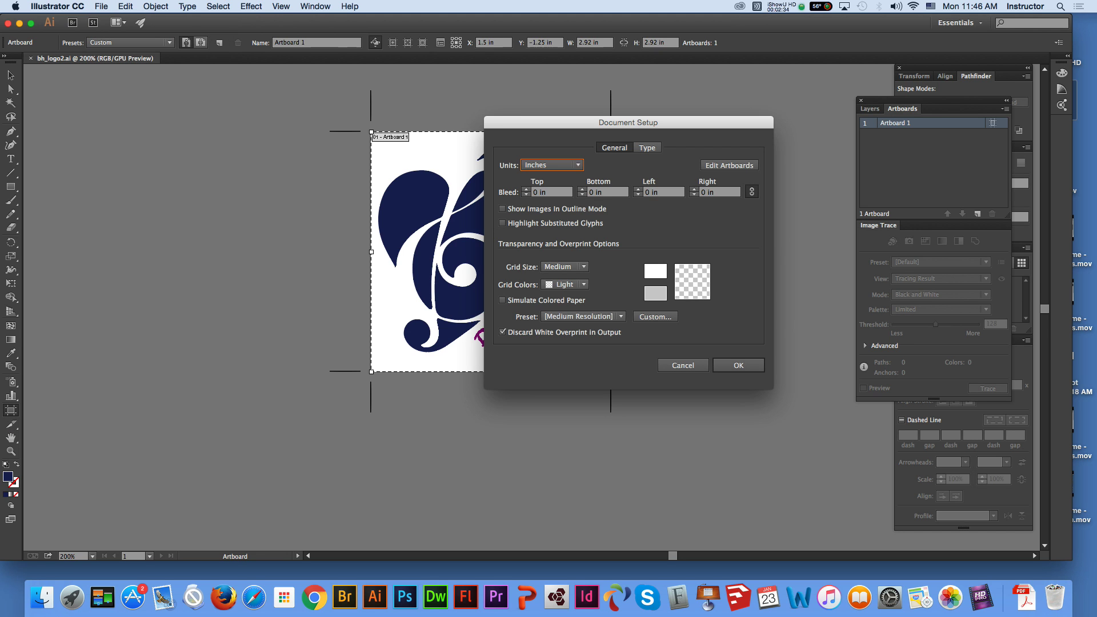
click(551, 165)
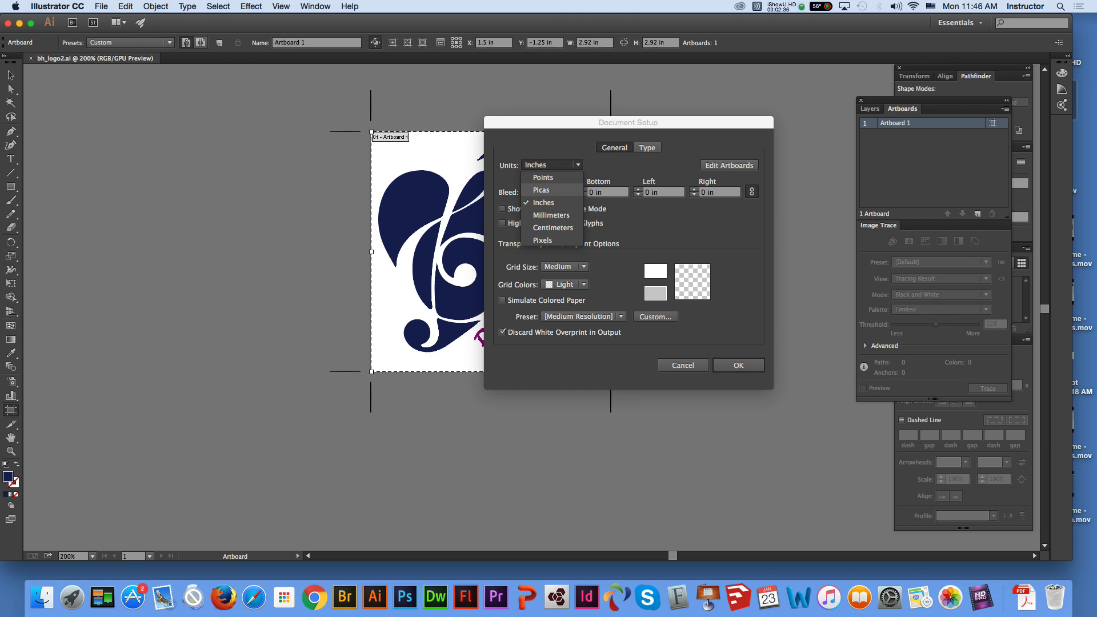
click(546, 240)
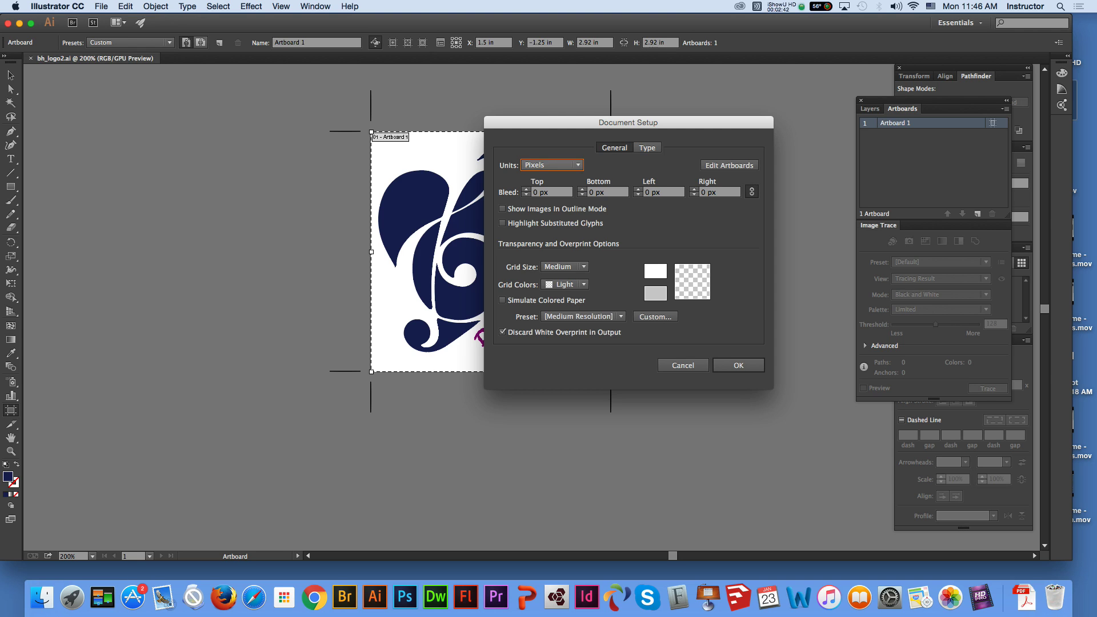
key(Return)
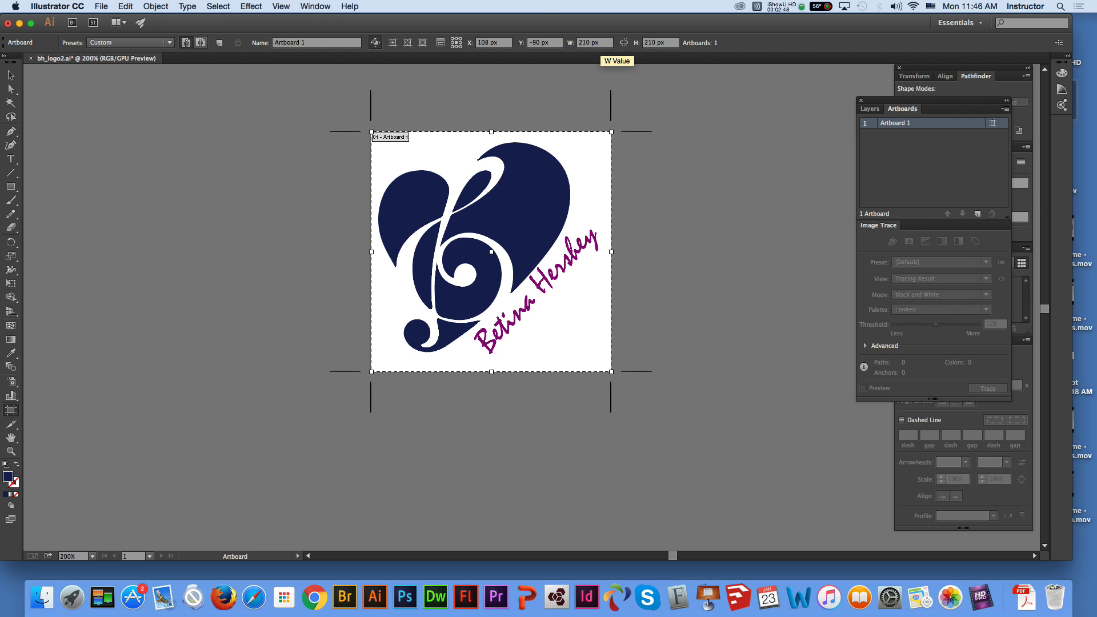
Scale the whole logo artwork down proportionally to about 87 by 84 px and keep it within the artboard.
click(10, 75)
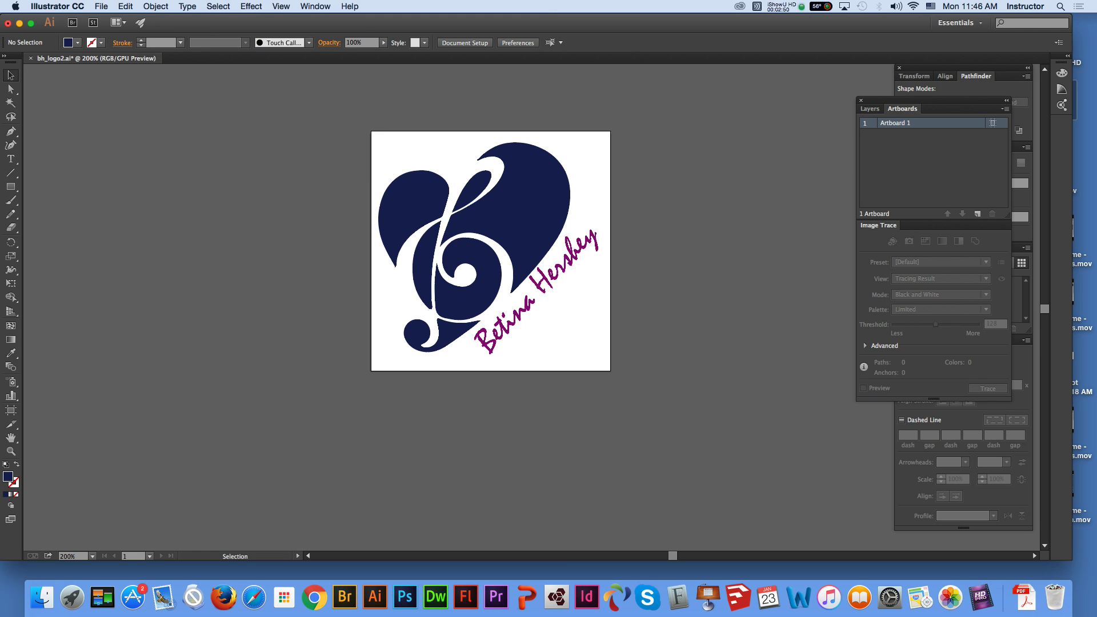
key(super+a)
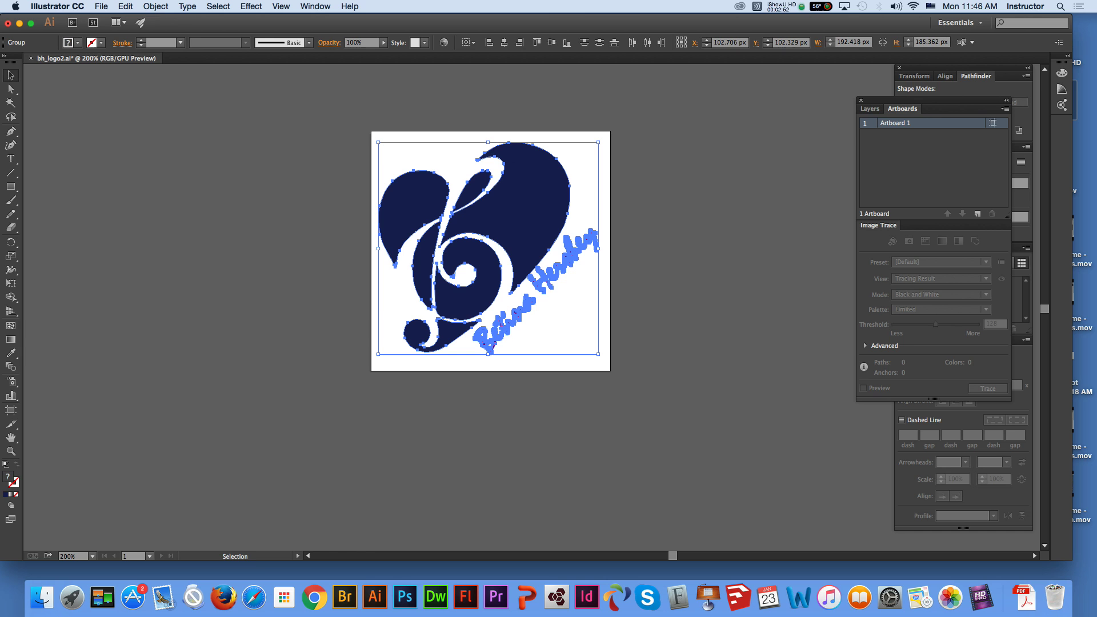
key(shift)
drag(379, 142, 486, 247)
drag(554, 280, 506, 239)
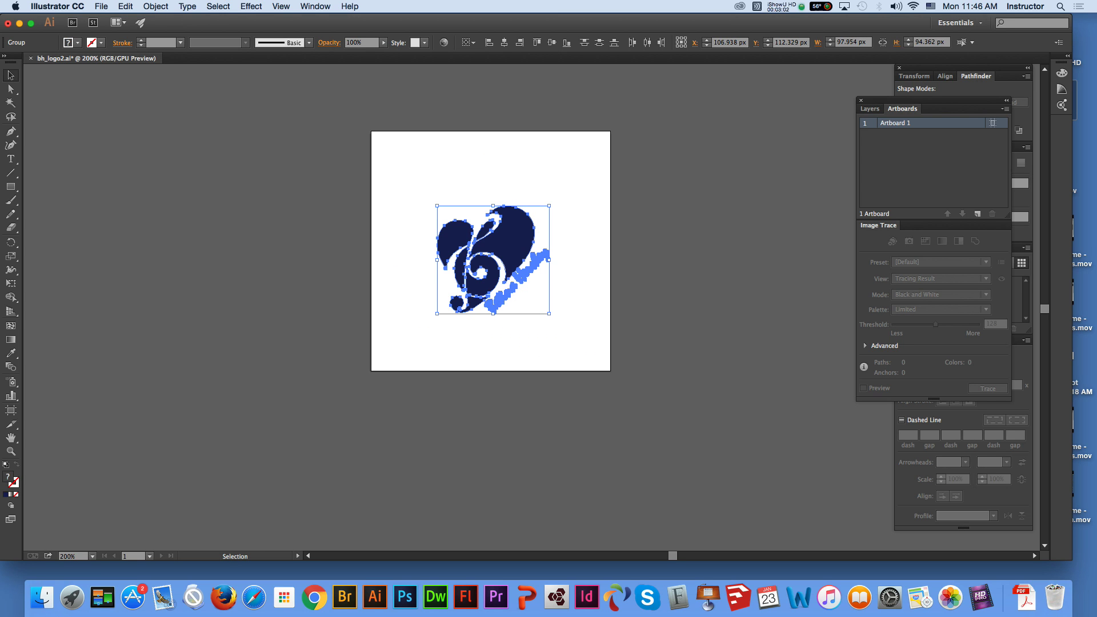
key(shift)
drag(437, 206, 450, 218)
drag(515, 246, 511, 240)
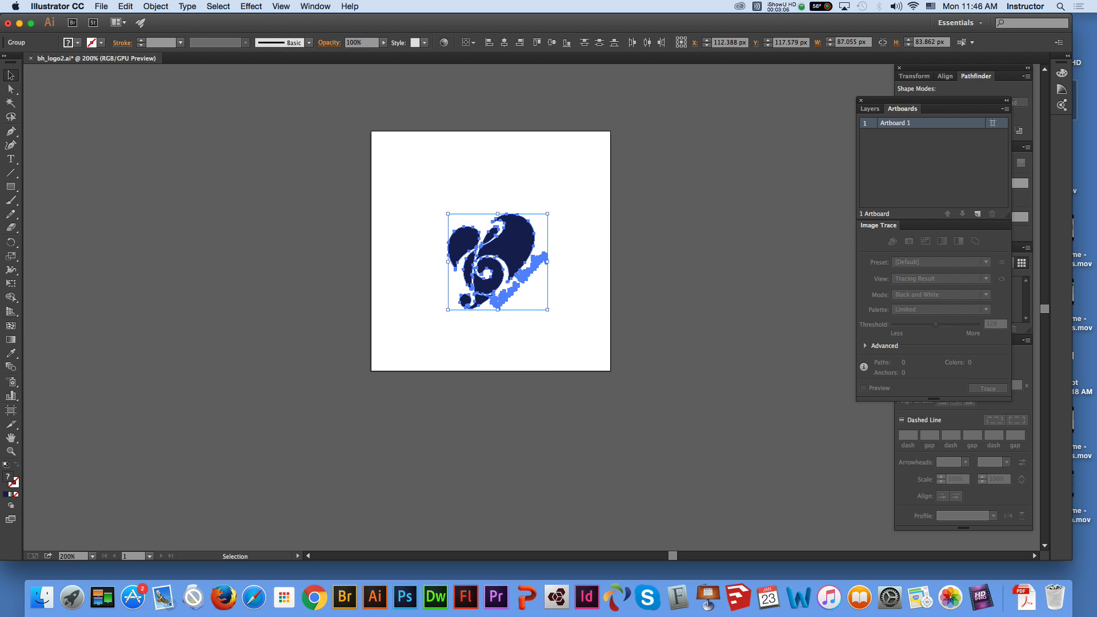
key(super+shift+a)
Shrink the artboard closely around the reduced logo, to about 95.5 by 94.5 px.
key(shift+o)
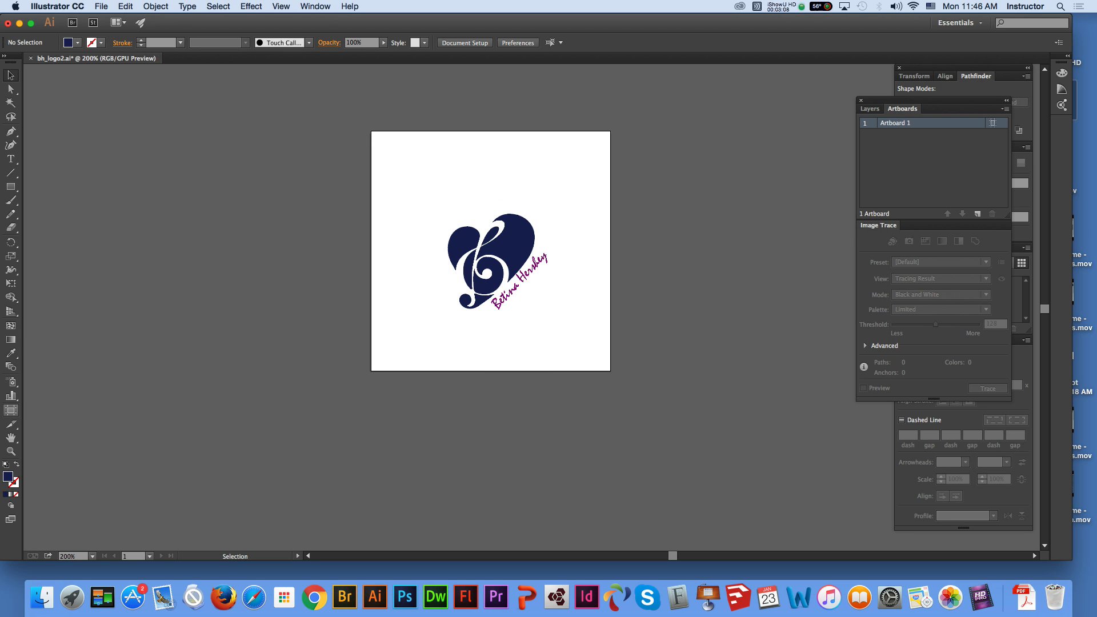
drag(372, 132, 443, 209)
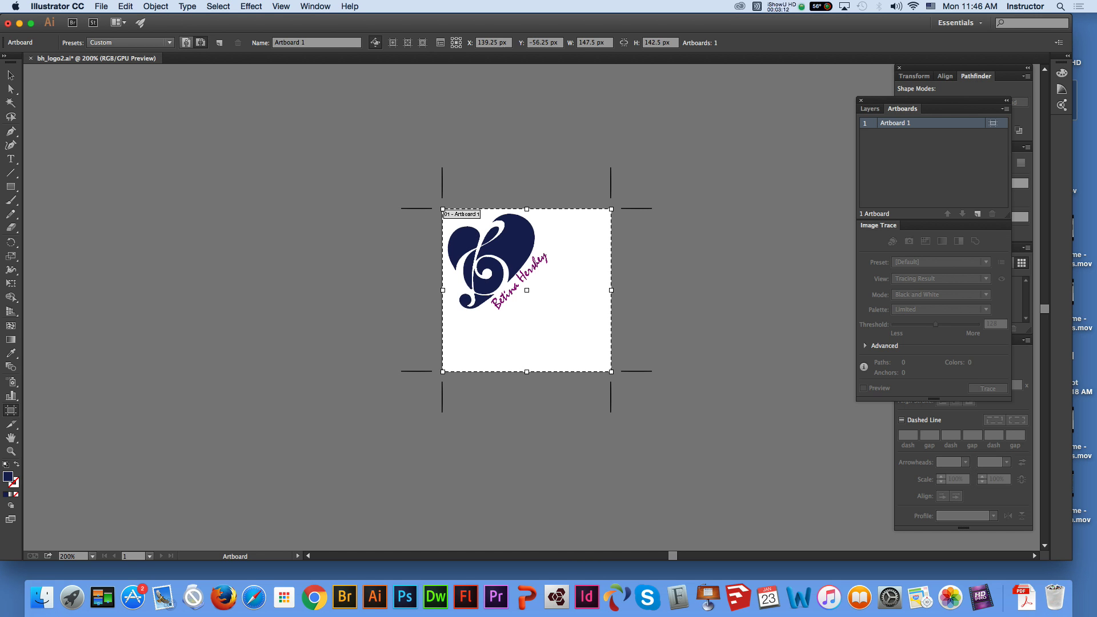
drag(612, 371, 552, 317)
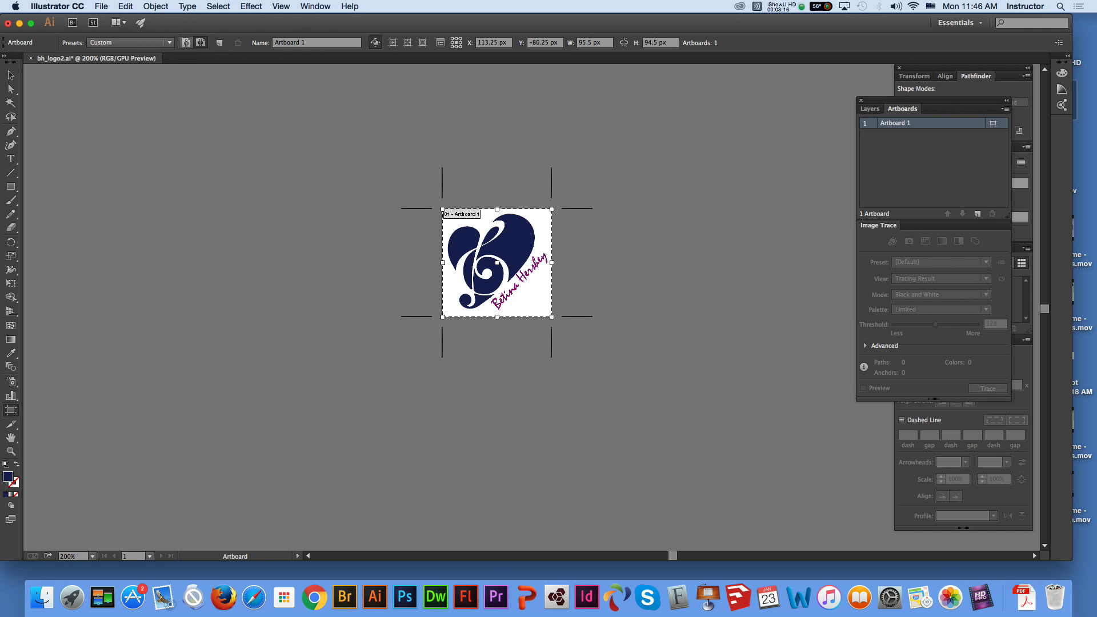
key(Escape)
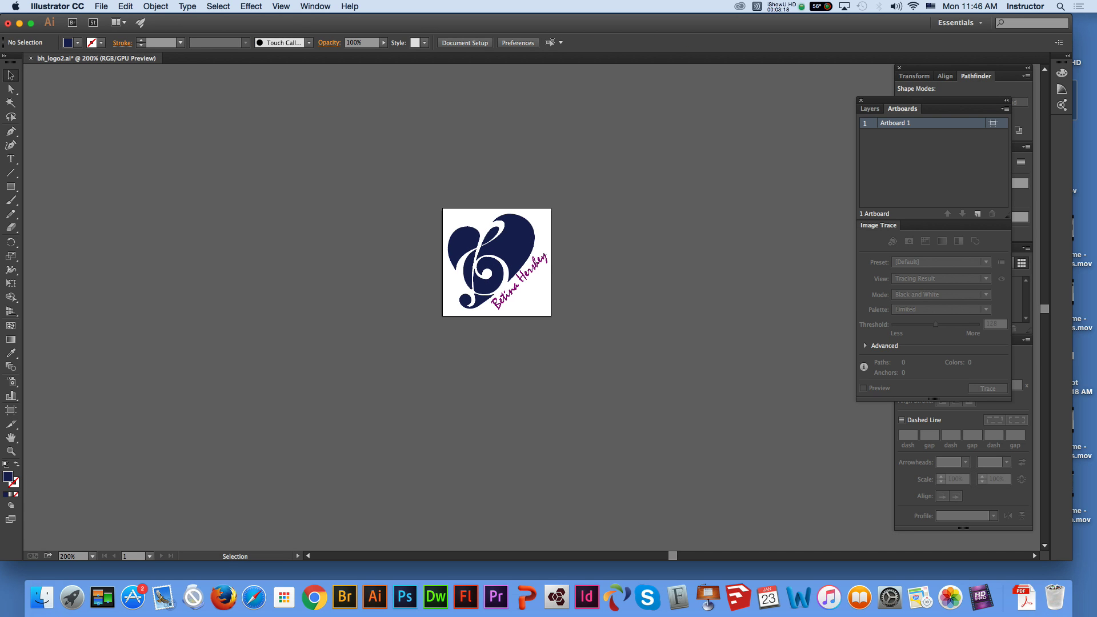
Set the artboard size to exactly 100 px wide and 100 px high.
key(shift+o)
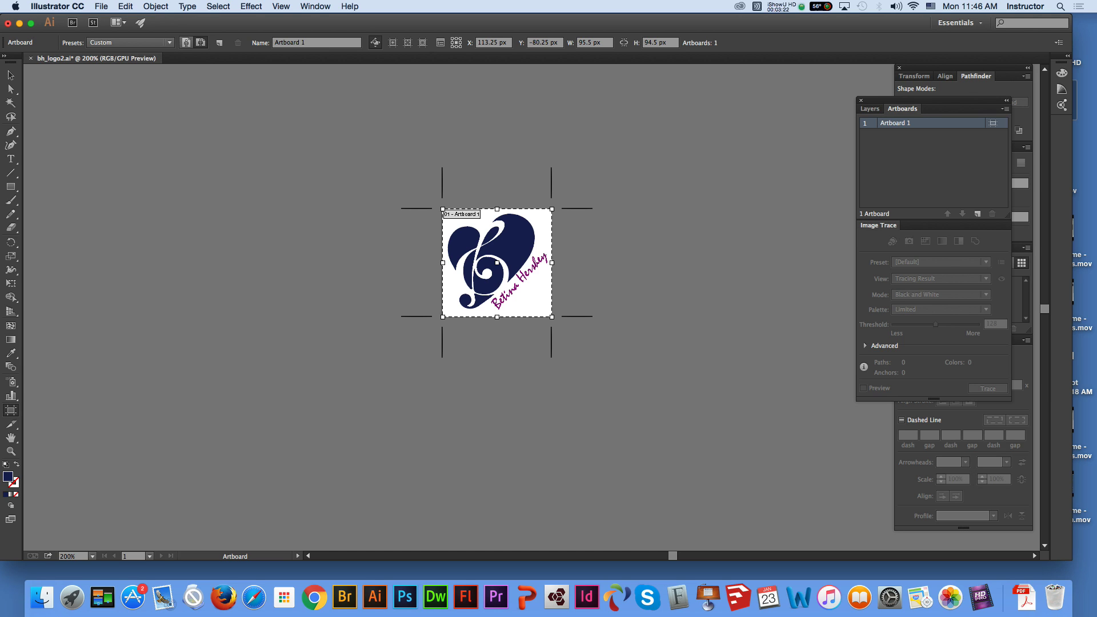
click(594, 42)
text(100)
click(660, 42)
text(100)
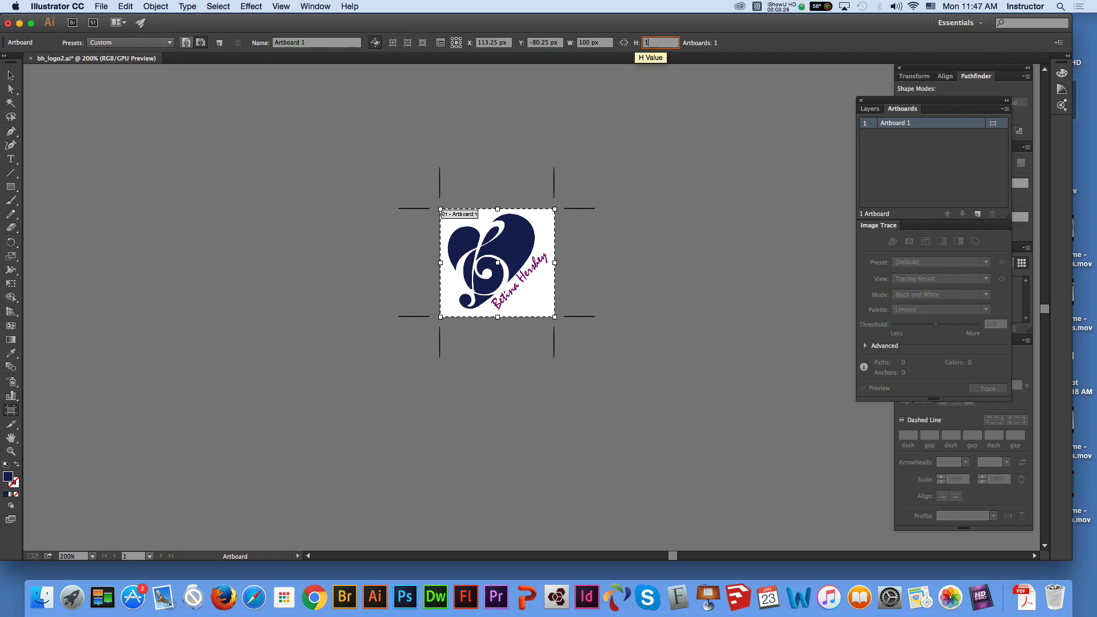
key(Return)
key(v)
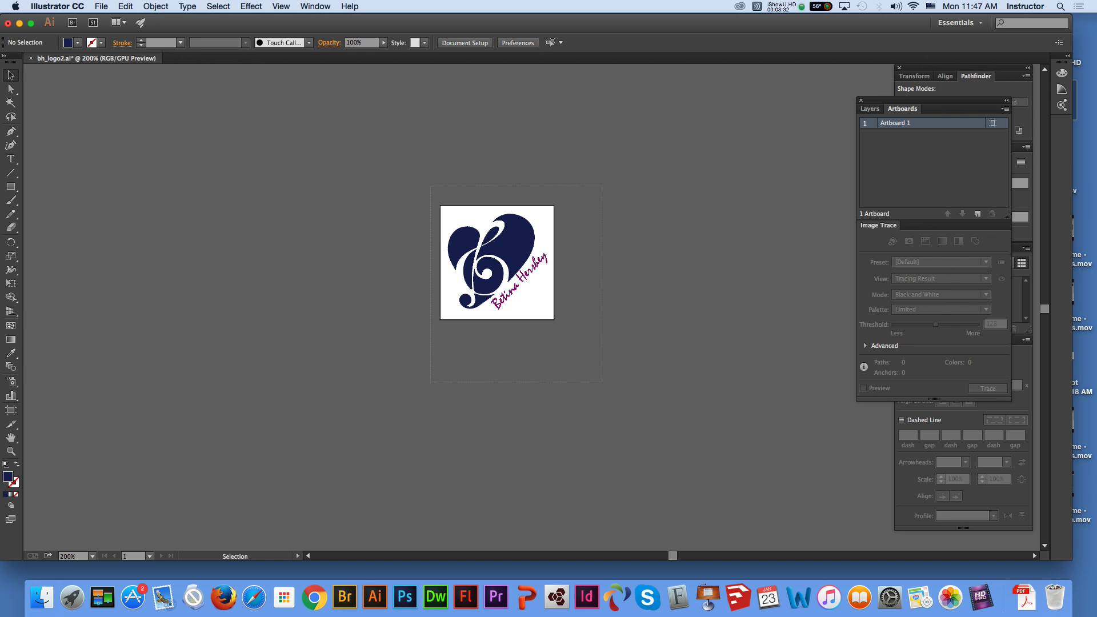
Enlarge the logo to about 95 by 91 px so it nearly fills the 100 px artboard.
drag(430, 185, 599, 377)
drag(547, 310, 552, 314)
click(394, 195)
Save the logo for the web as a transparent GIF named bh_logo1 on the Desktop.
click(102, 6)
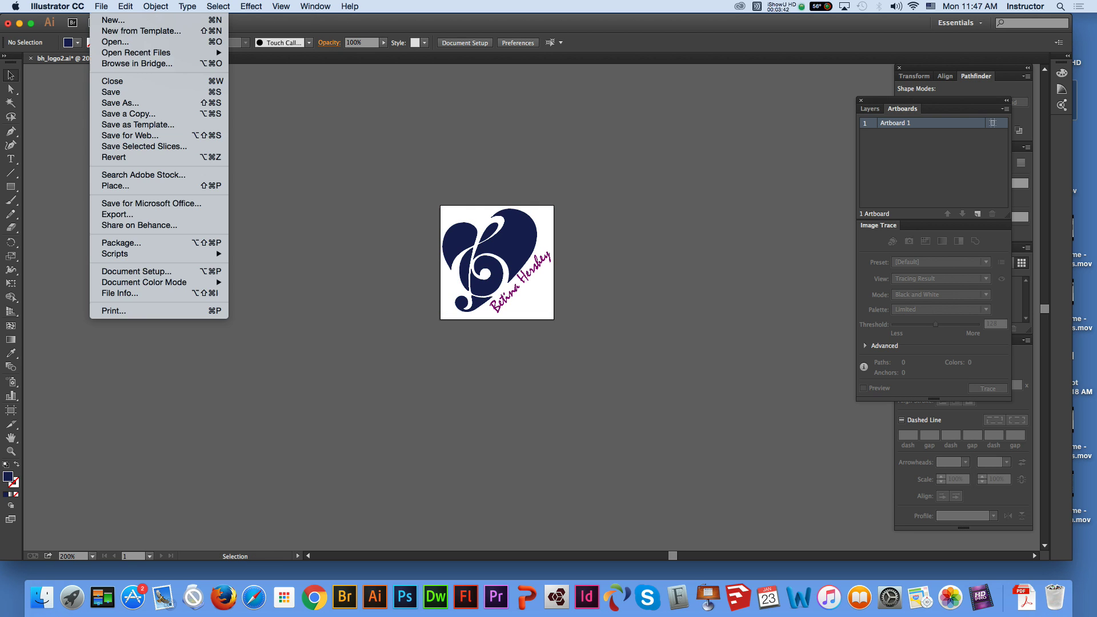
key(Return)
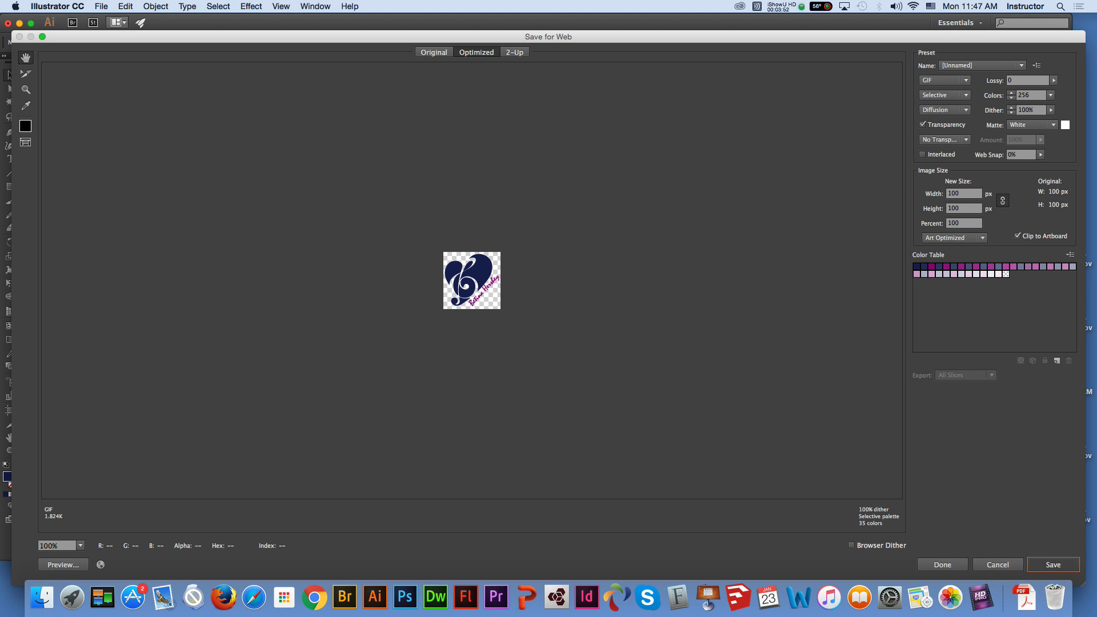
key(Return)
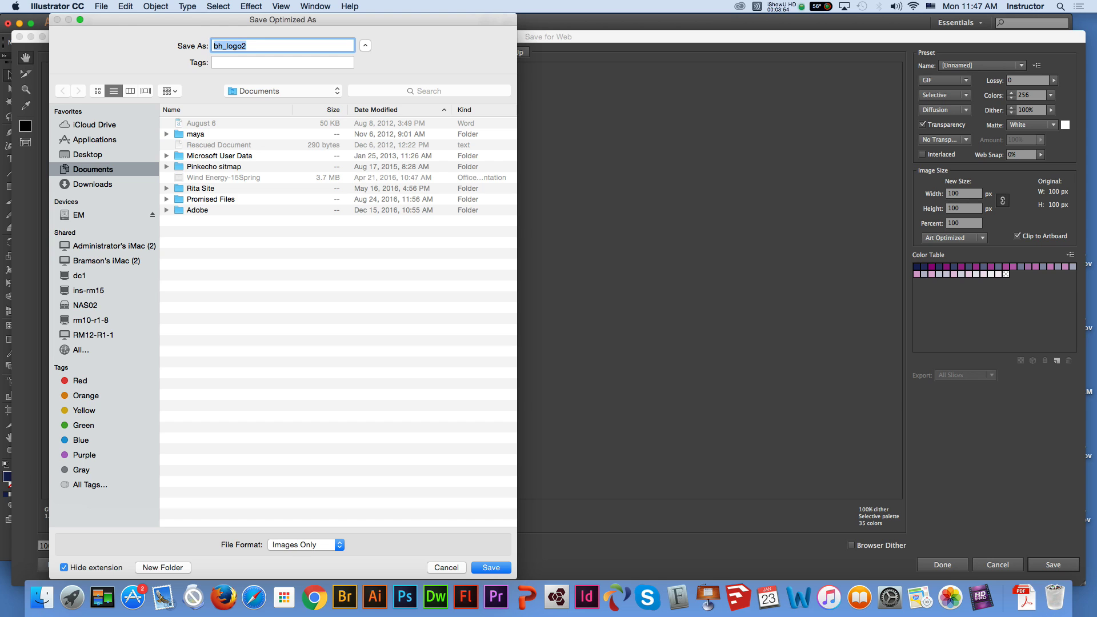
click(88, 154)
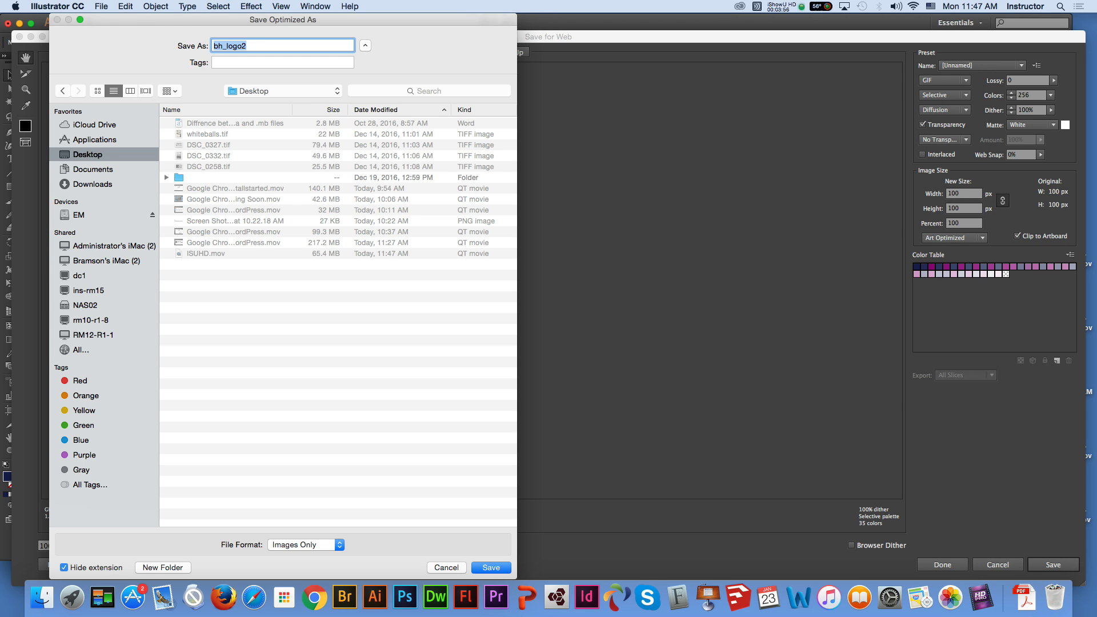
key(Right)
key(shift+Left)
text(1)
key(Return)
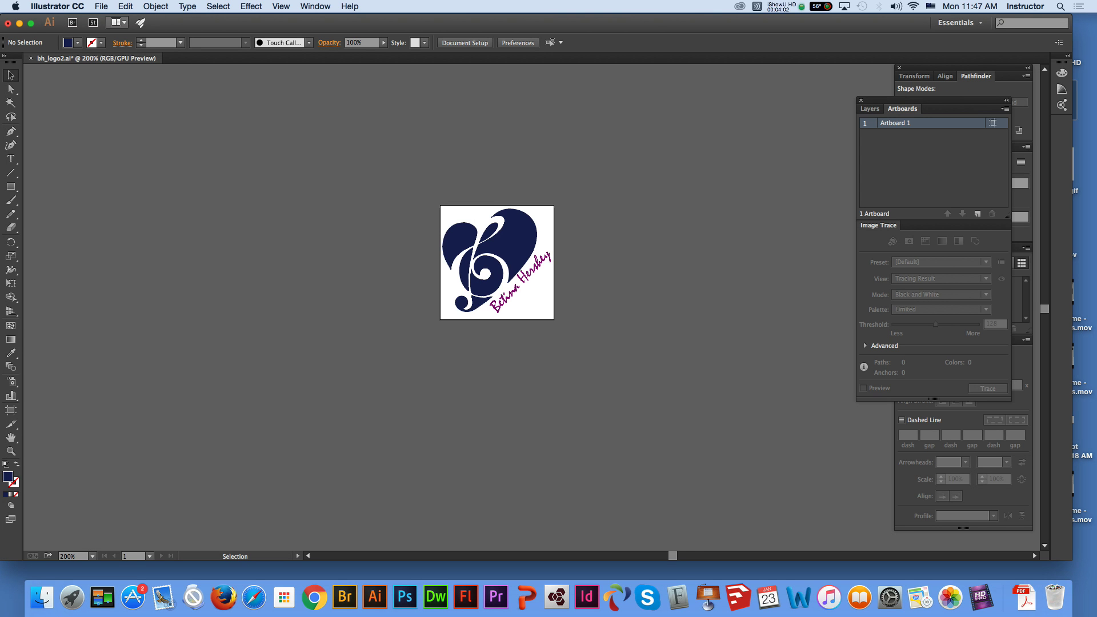
Resize the artboard to 200 px wide and 200 px high.
click(11, 410)
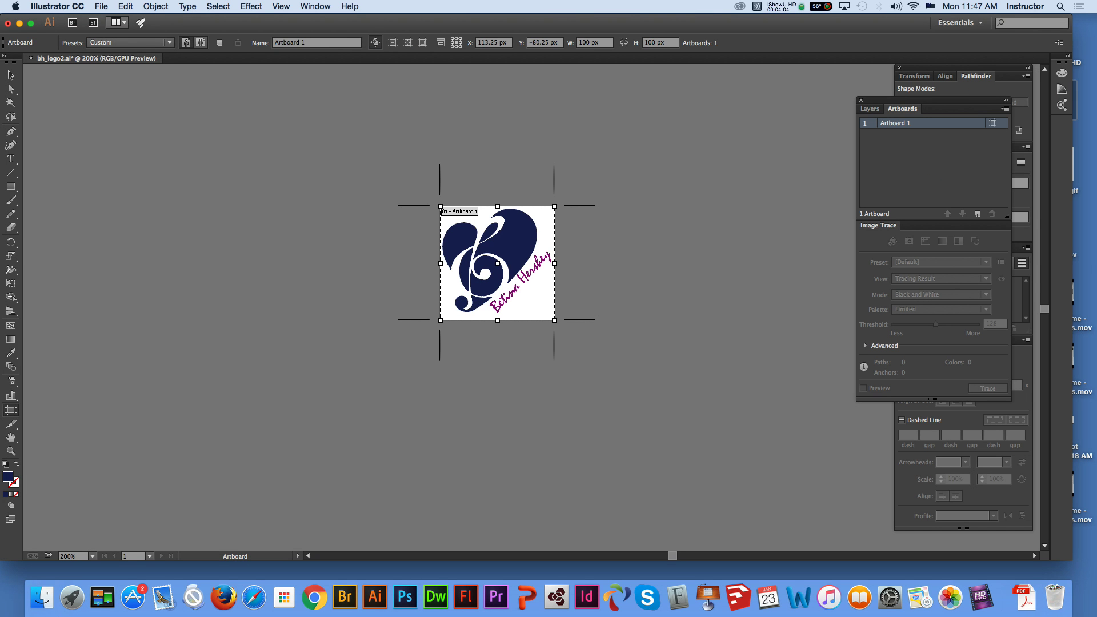
click(580, 42)
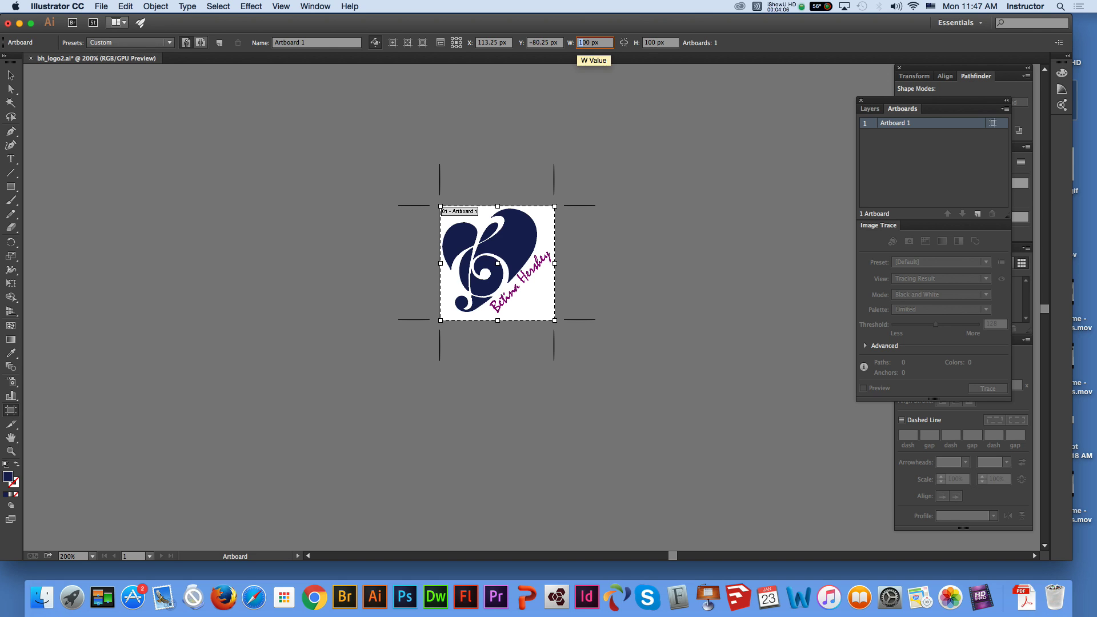
key(BackSpace)
text(2)
click(648, 43)
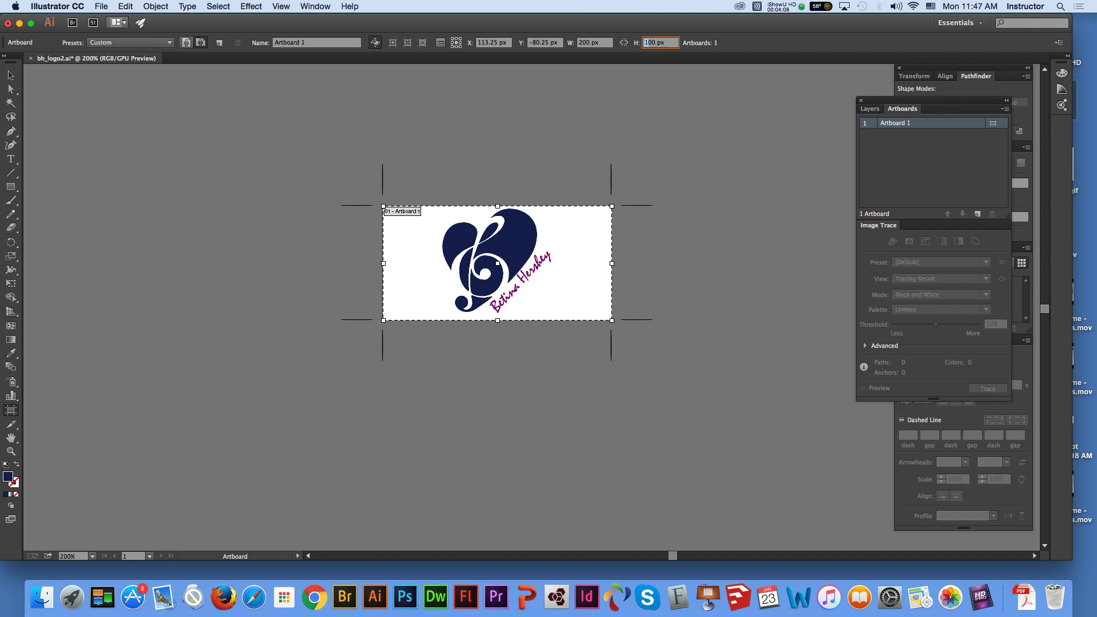
key(BackSpace)
text(2)
key(Return)
key(Escape)
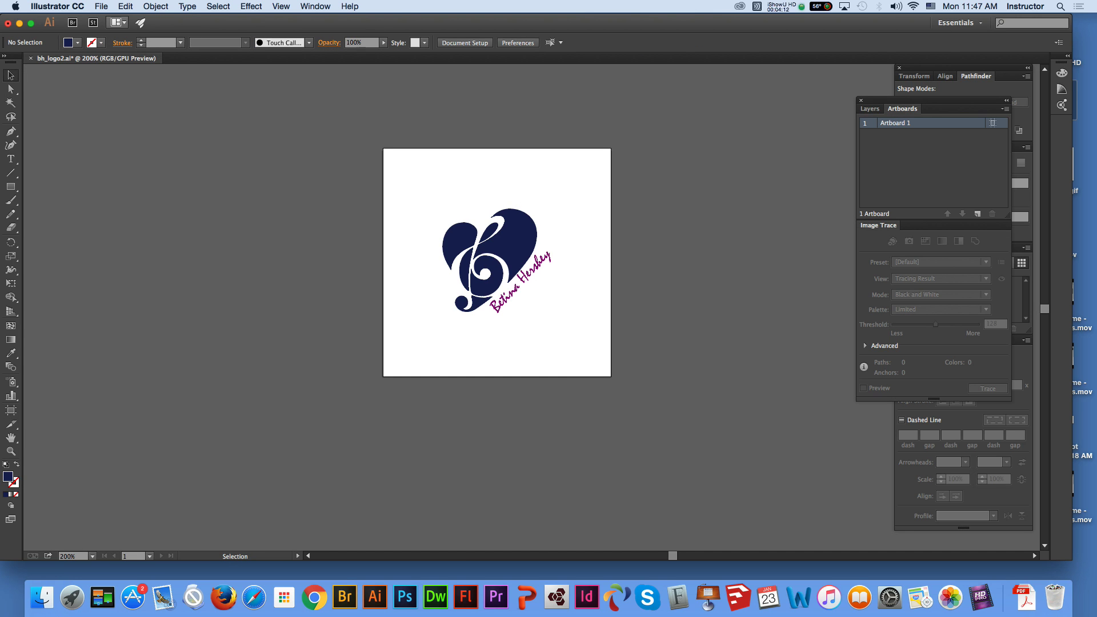
Scale the whole logo up proportionally until it nearly fills the 200 px artboard.
key(super+a)
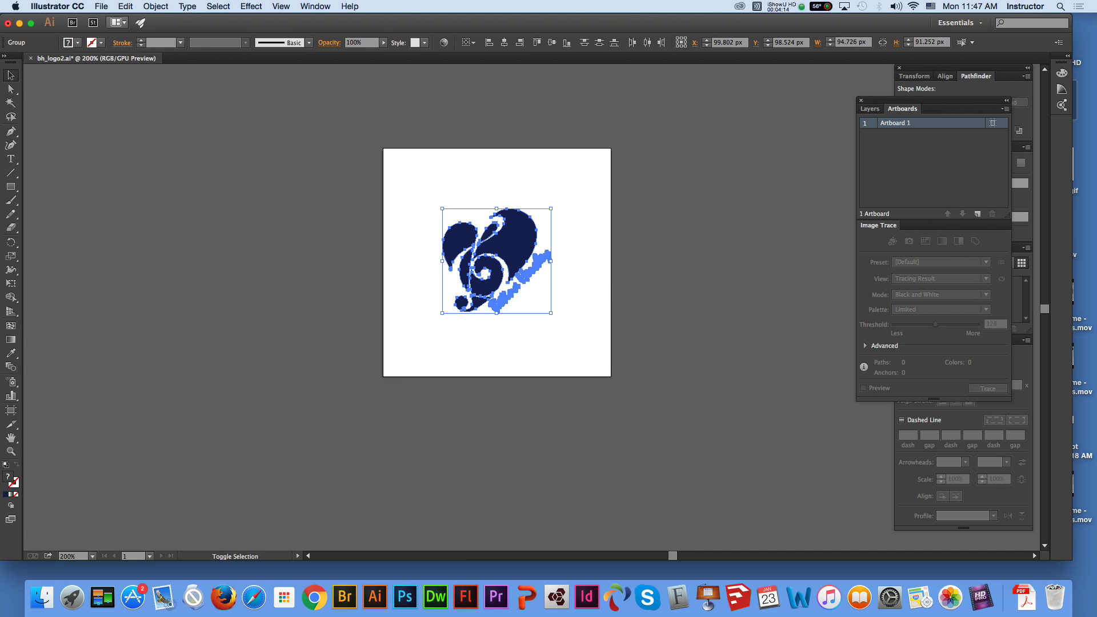
drag(551, 314, 608, 368)
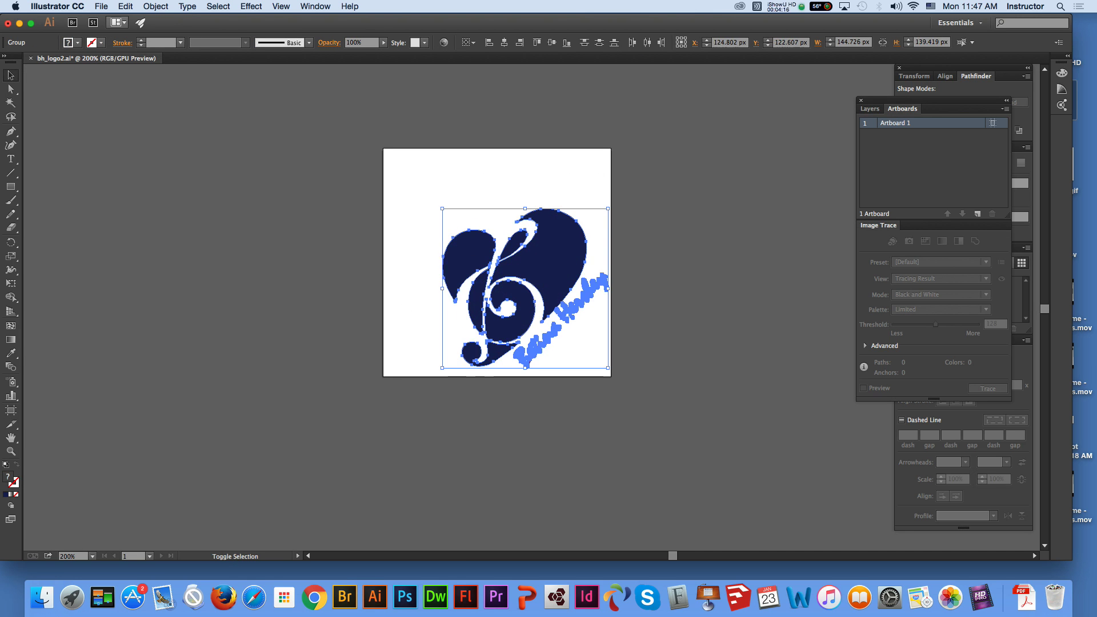
drag(442, 209, 387, 154)
key(super+shift+a)
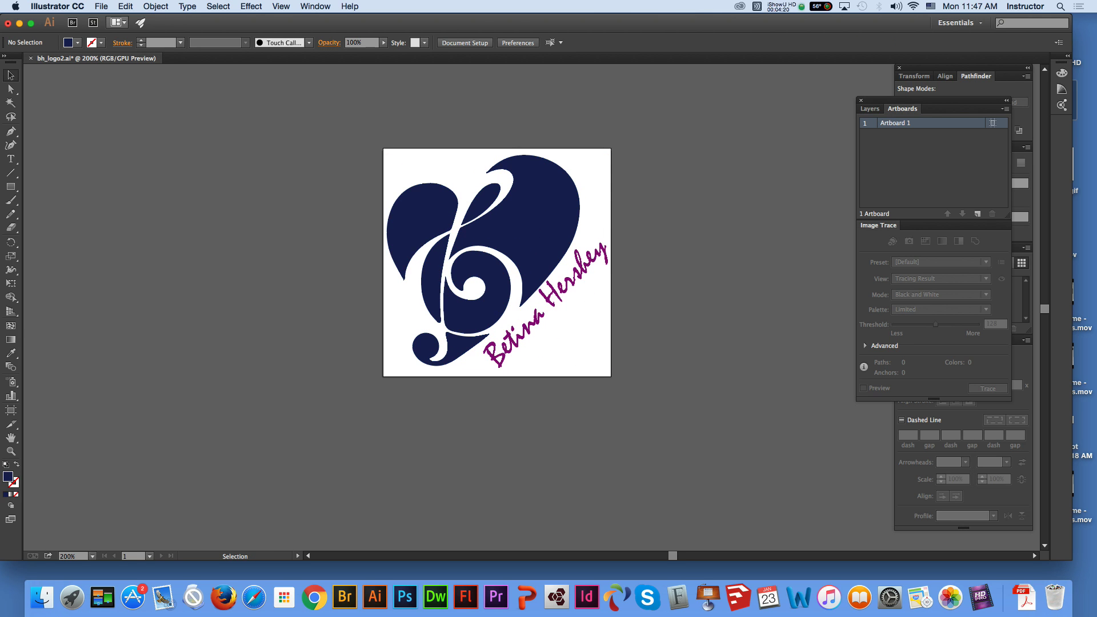
Save the 200 px logo for the web as a transparent GIF named bh_logo_big on the Desktop.
click(101, 6)
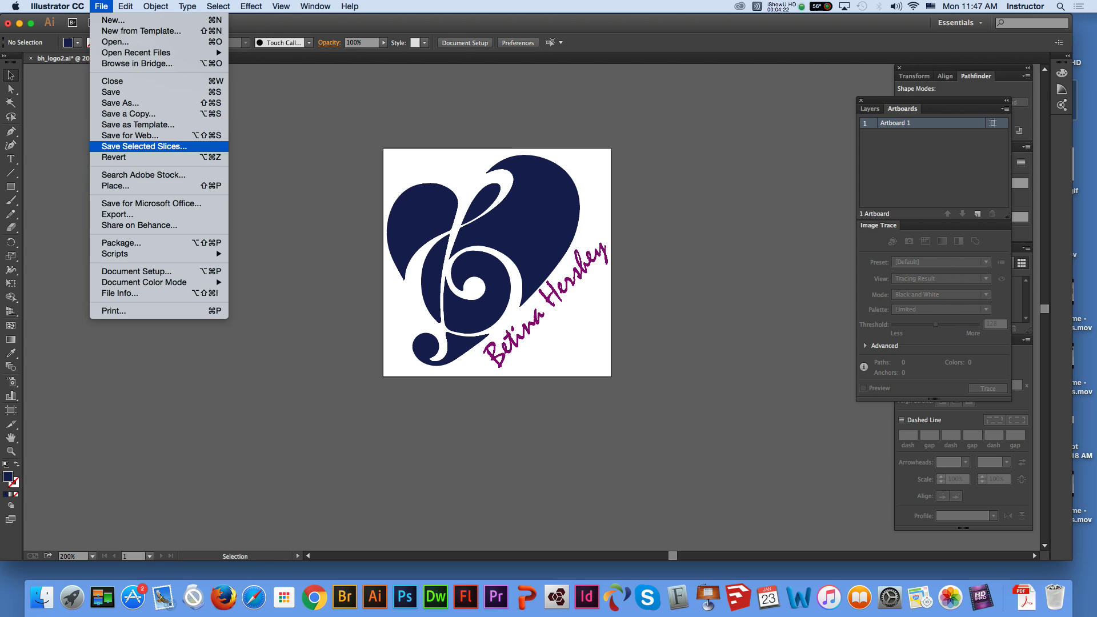
click(131, 135)
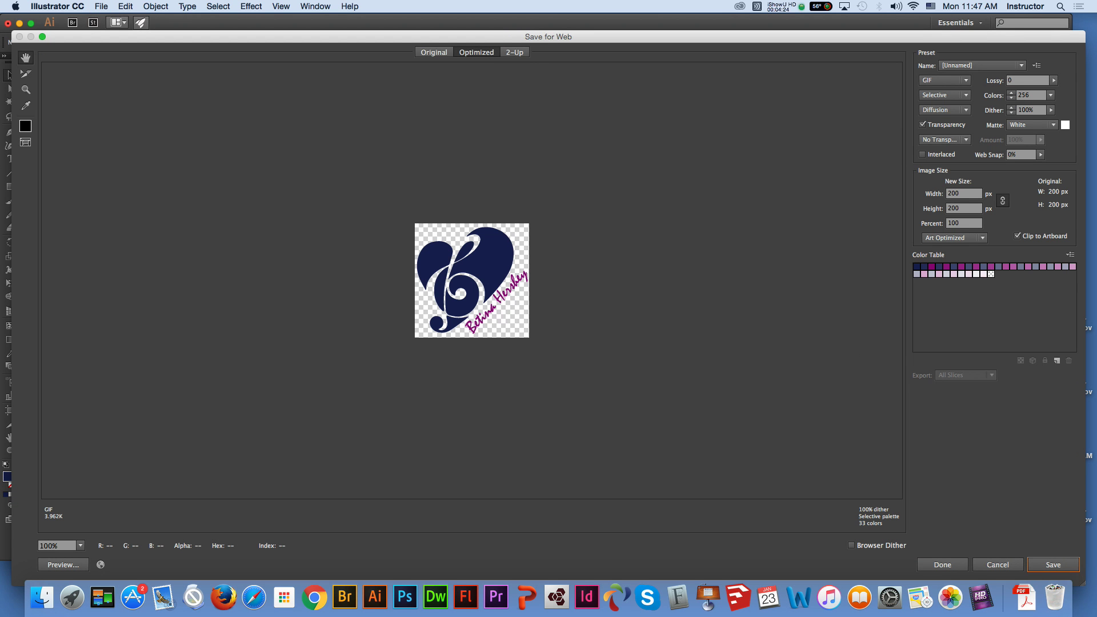
key(Return)
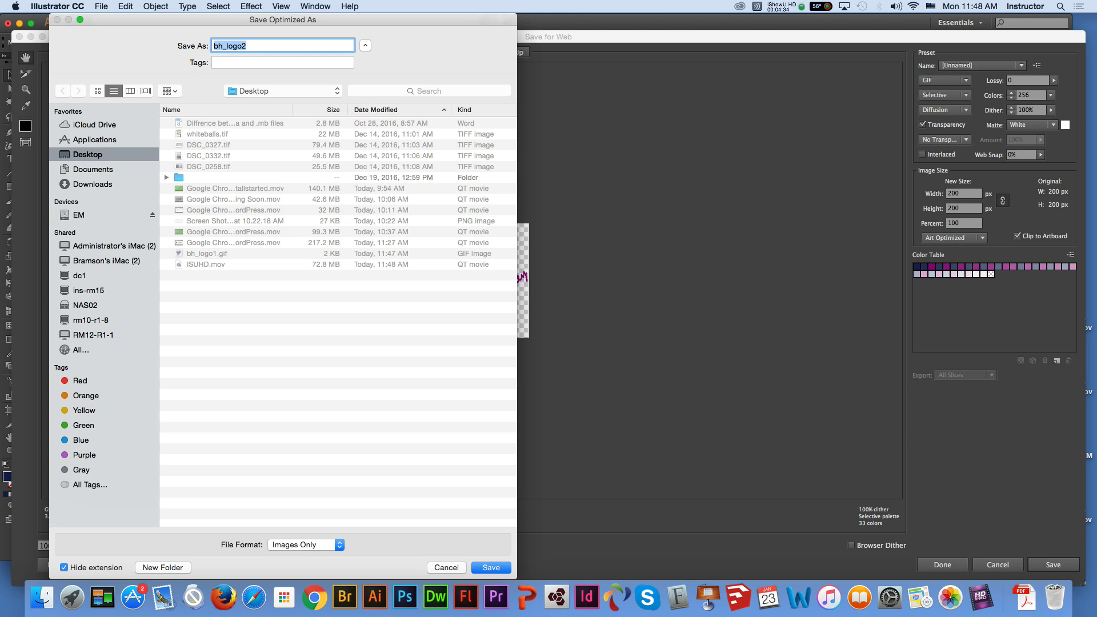
key(Right)
key(shift+Left)
text(_big)
key(Return)
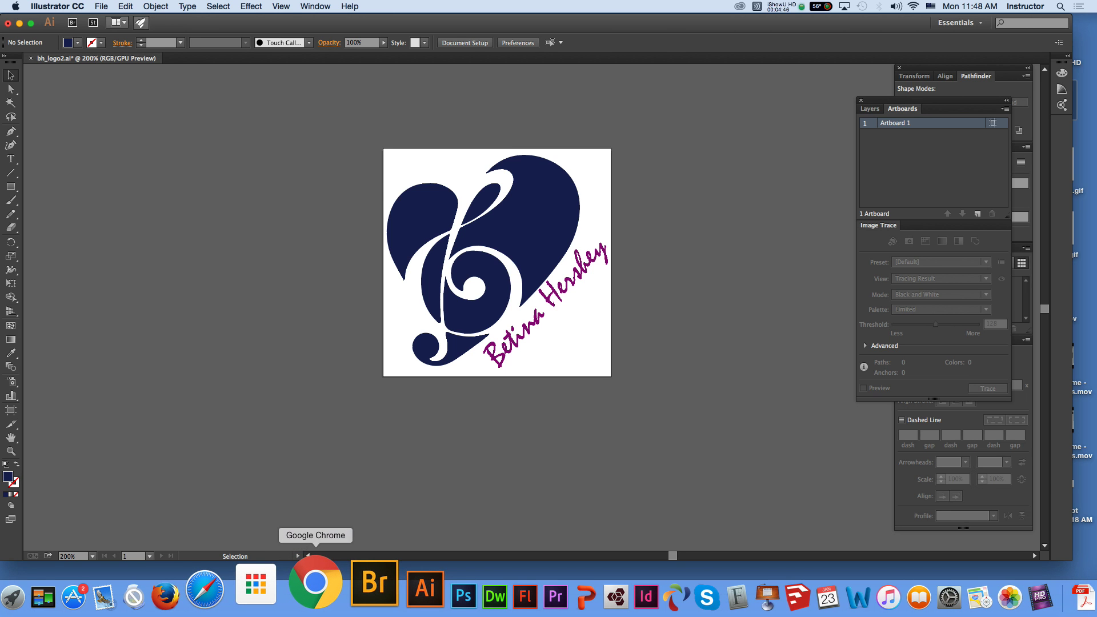
Switch to Chrome and upload bh_logo1.gif from the Desktop for the theme's Logo Image setting.
click(314, 591)
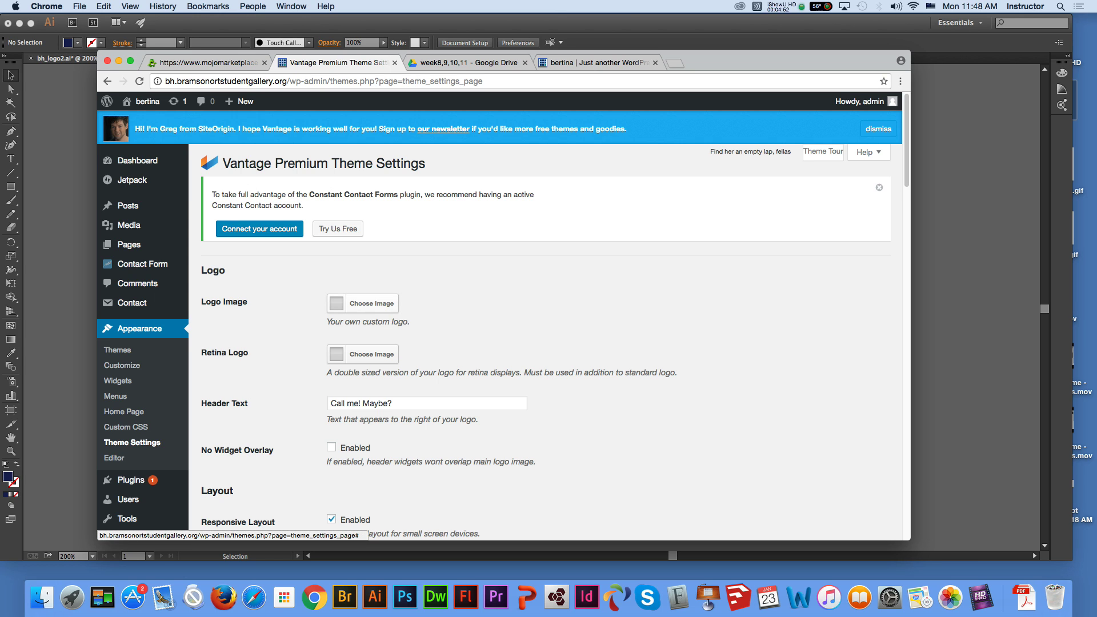
click(371, 303)
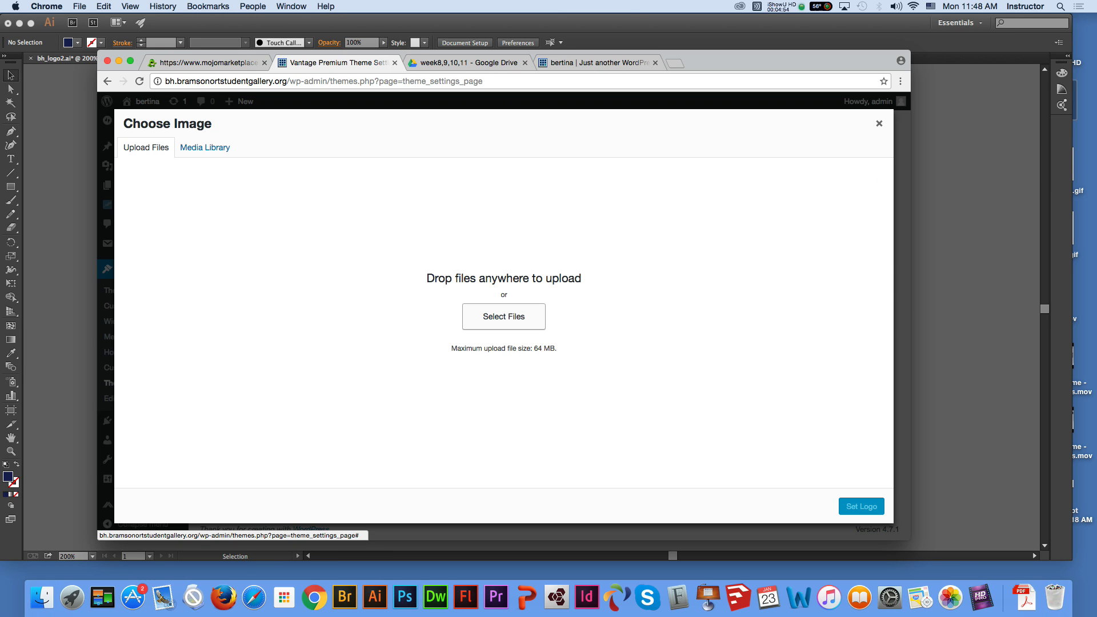
click(503, 316)
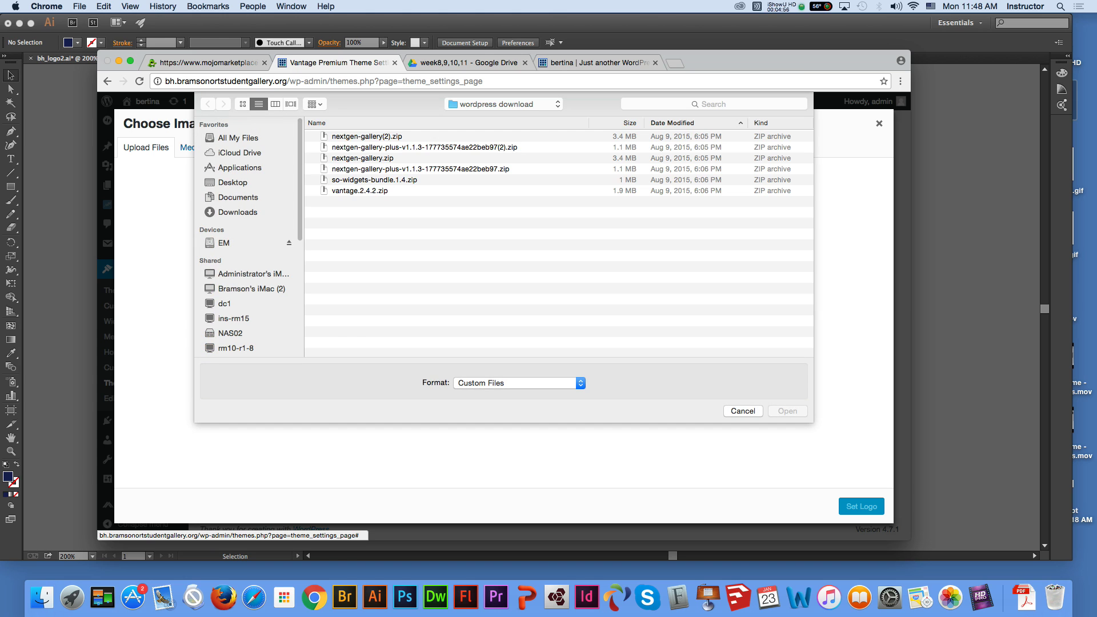
click(233, 183)
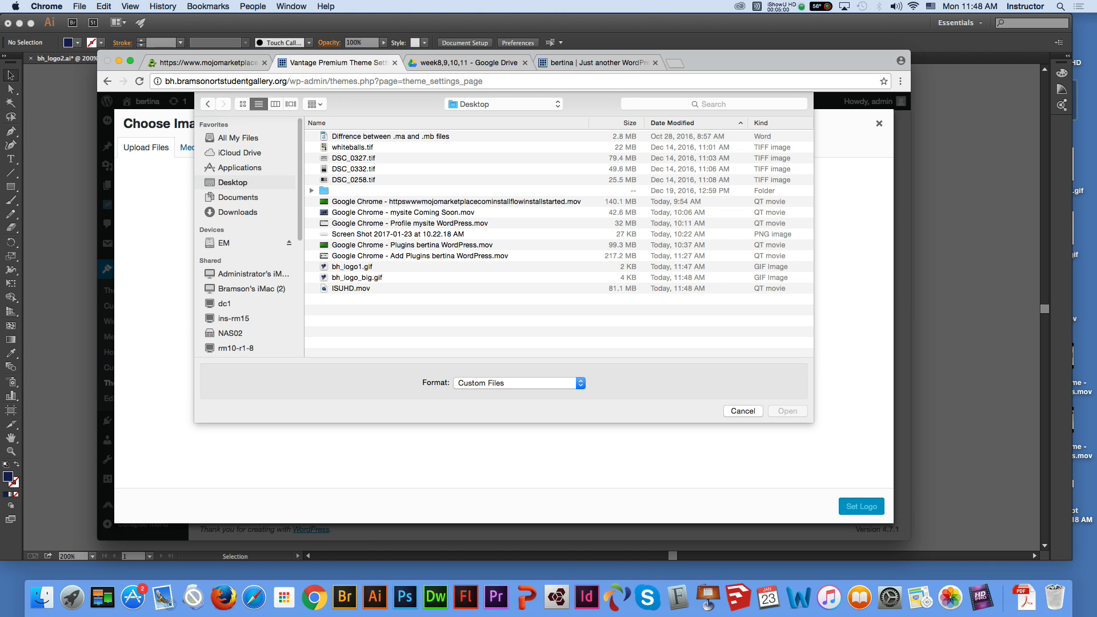
click(352, 267)
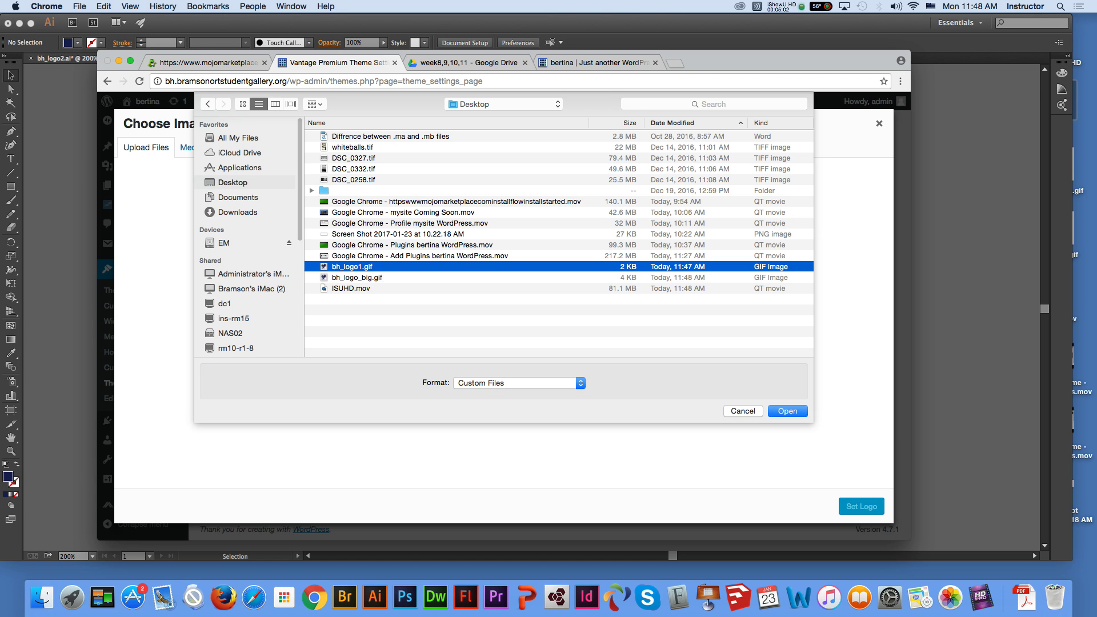
key(Return)
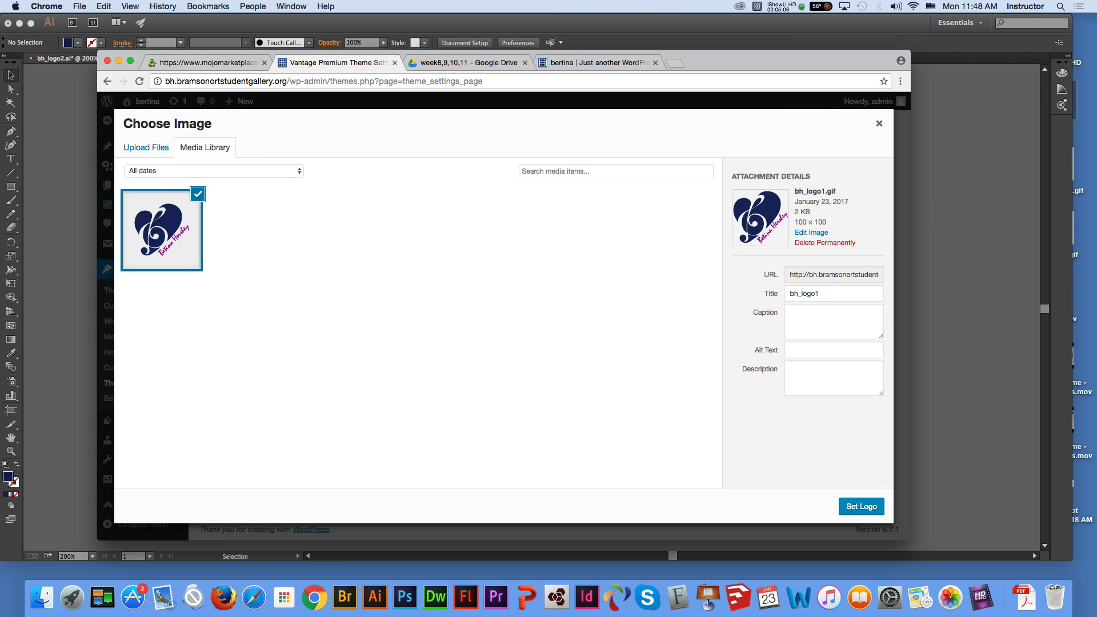
Give the uploaded logo alt text of the site owner's first name plus "Website" and set it as the Logo Image.
click(834, 350)
text(Betina)
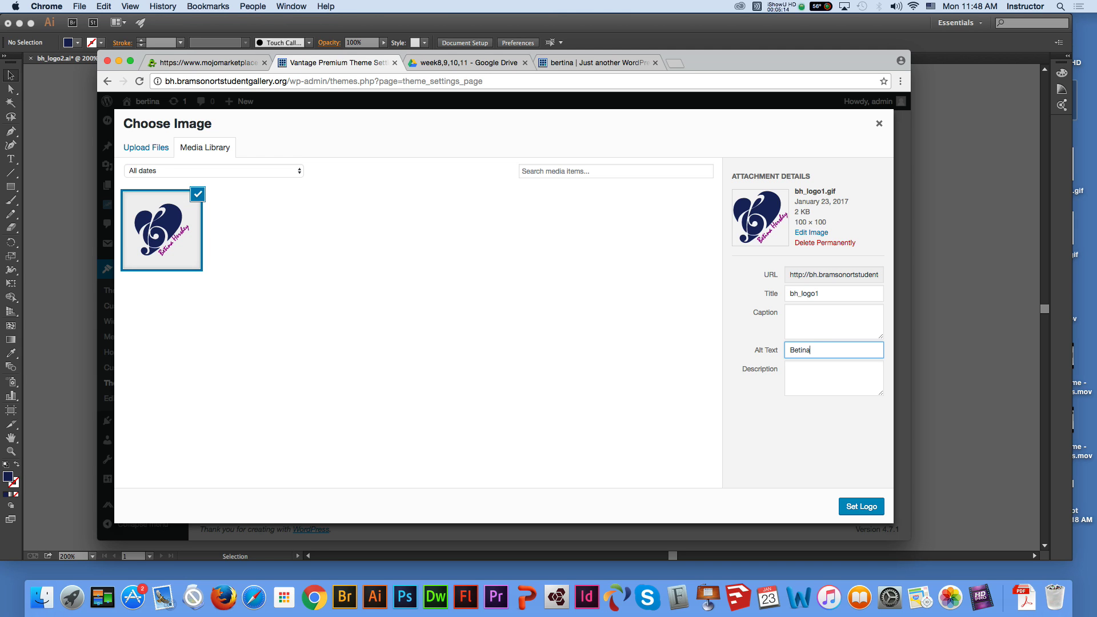
text( Website)
click(834, 378)
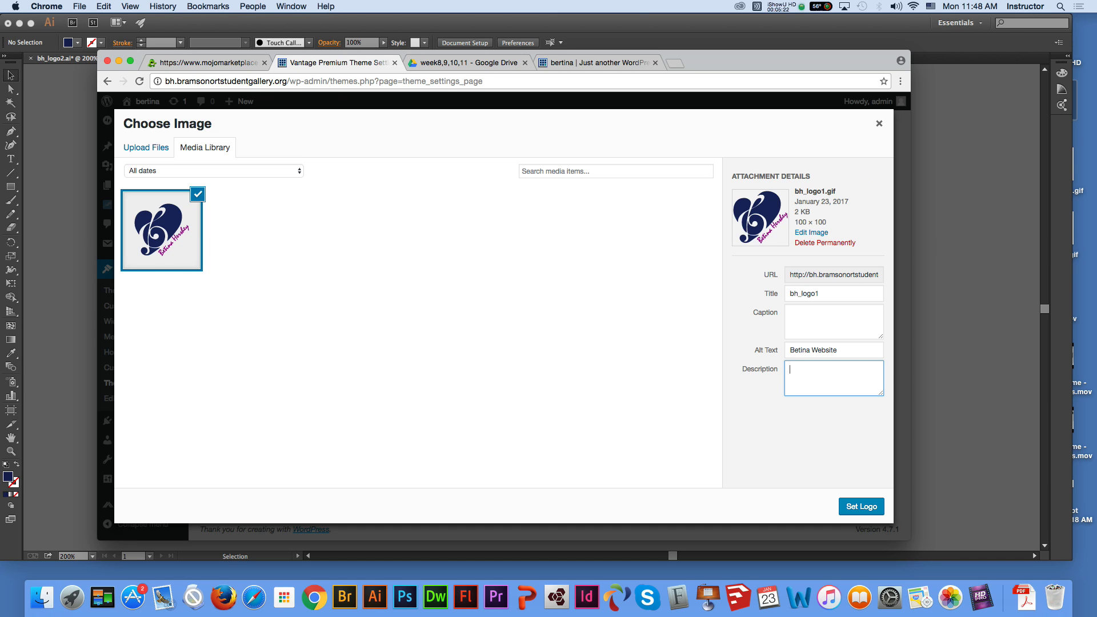
click(861, 506)
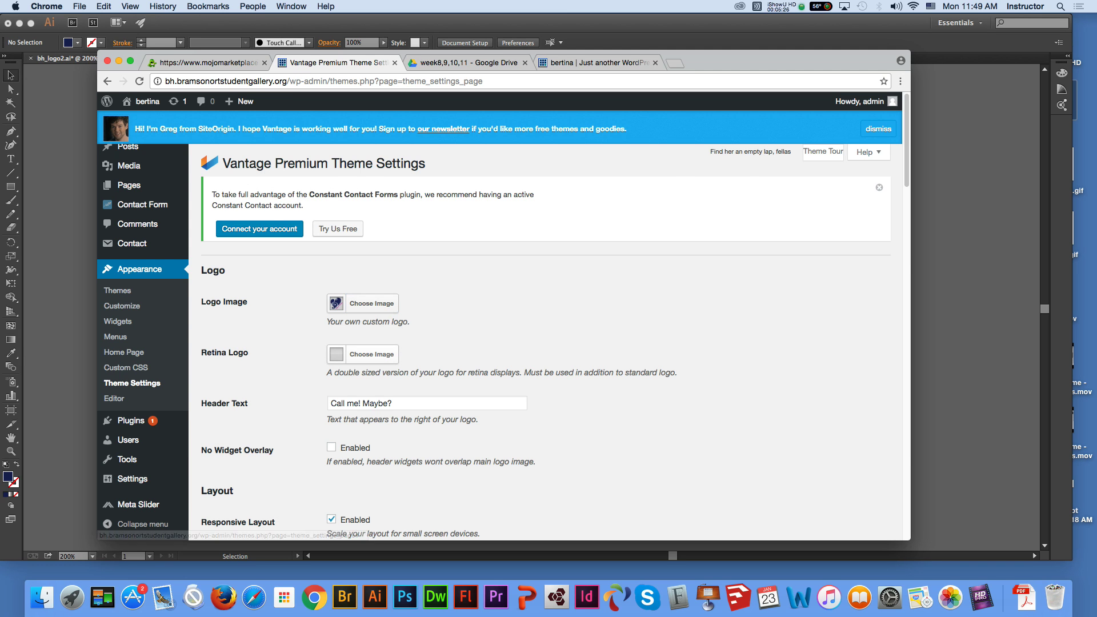
Upload bh_logo_big.gif as the Retina Logo, with alt text of the site owner's first name plus "Website".
click(372, 354)
click(418, 338)
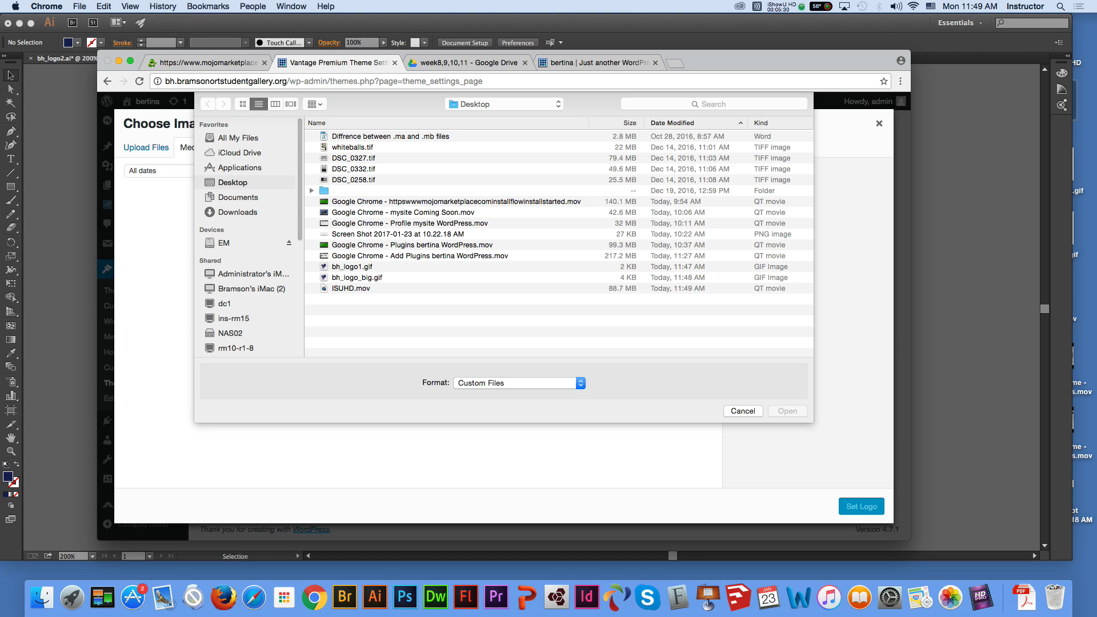
click(356, 277)
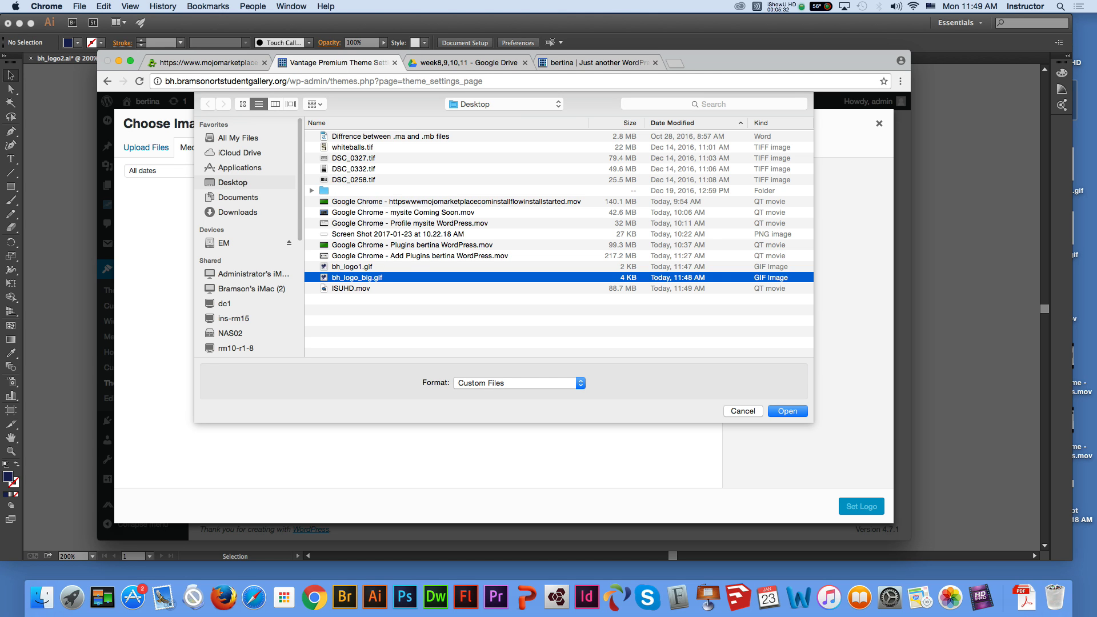
key(Return)
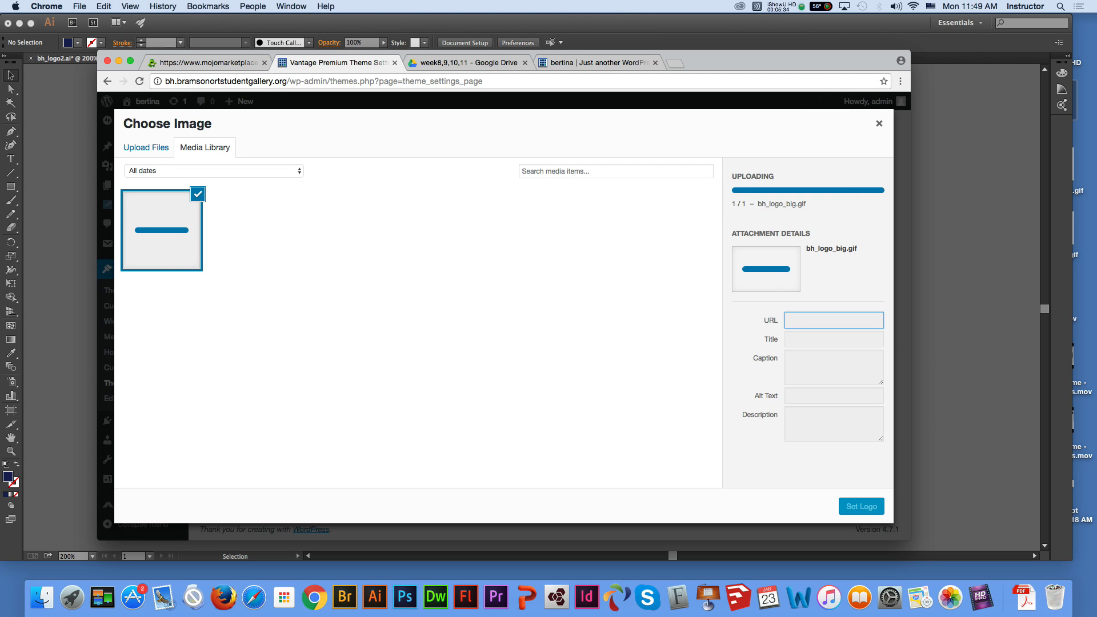
text(Betina)
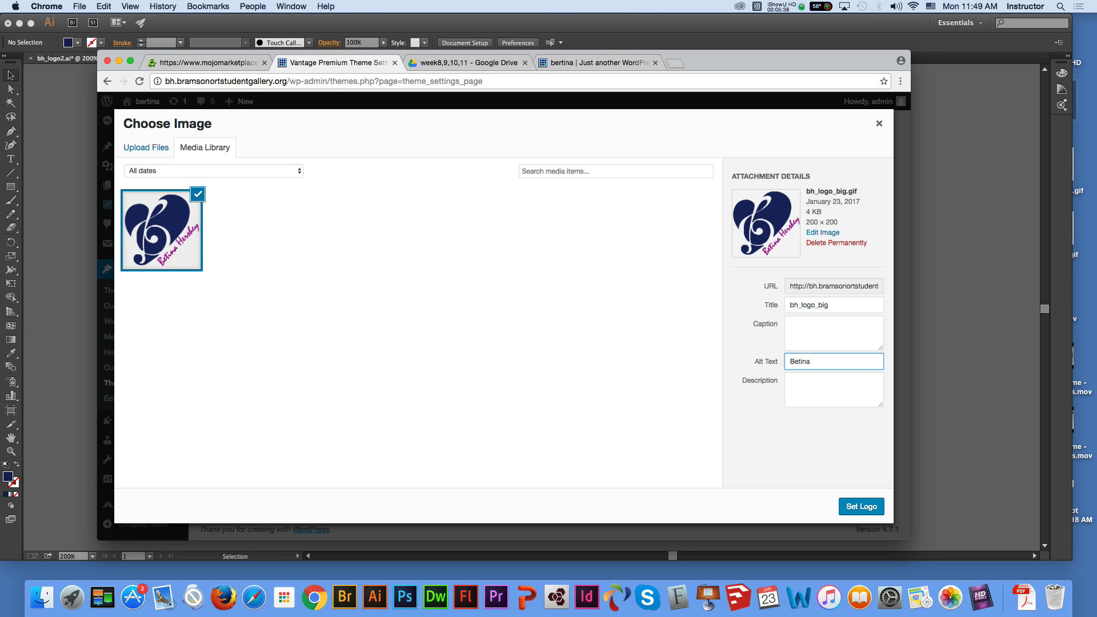
text( Website)
key(Return)
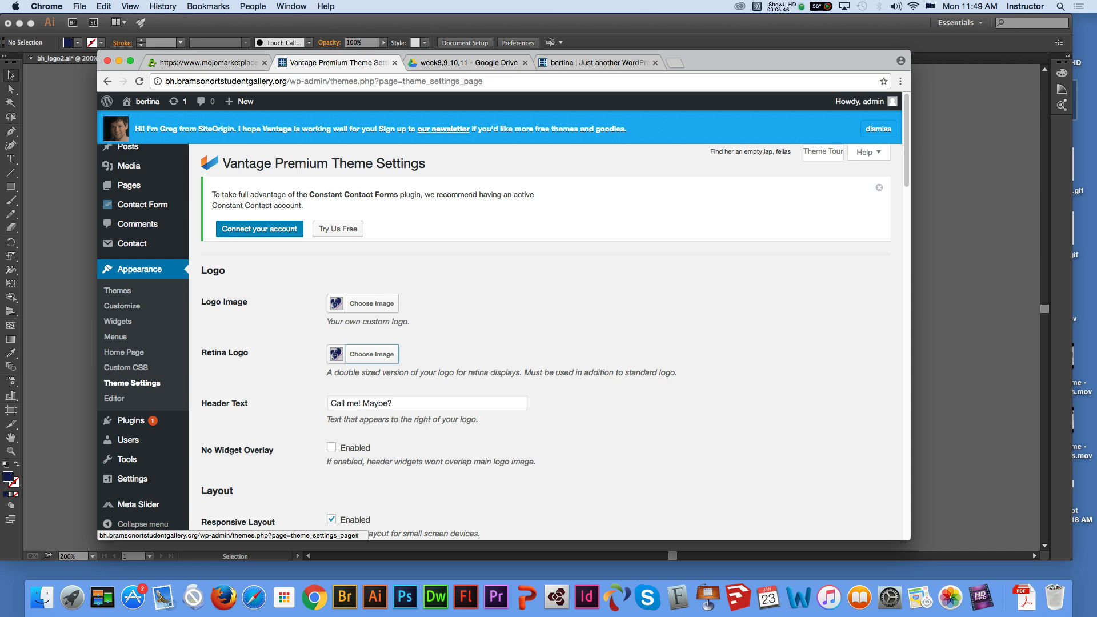
Compare the theme settings with the site's home page header and clear the Header Text setting.
key(super+4)
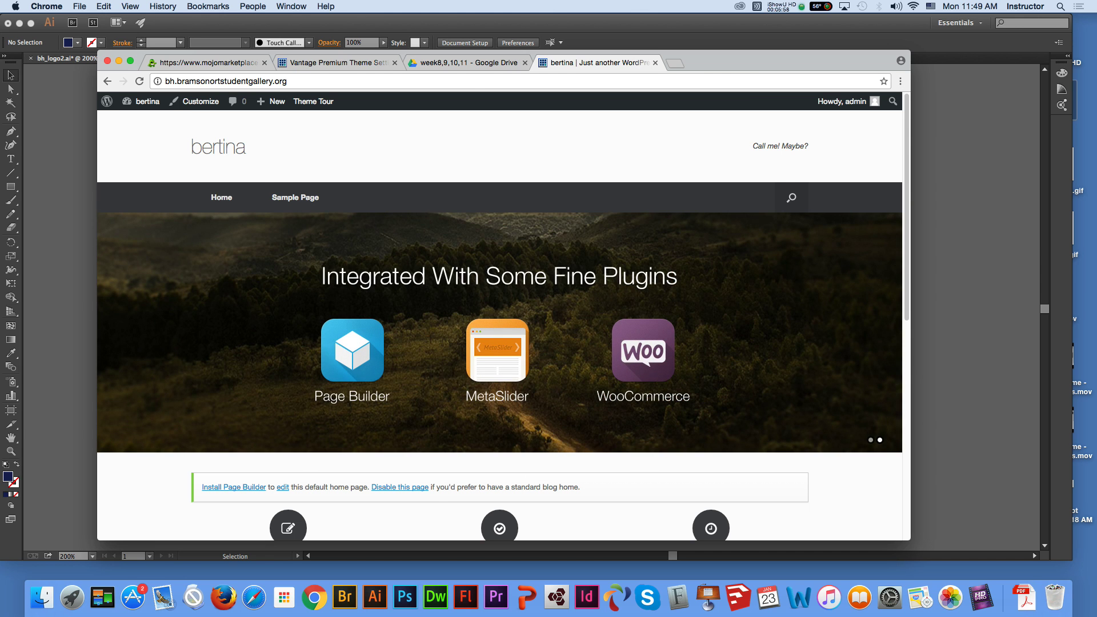
click(335, 63)
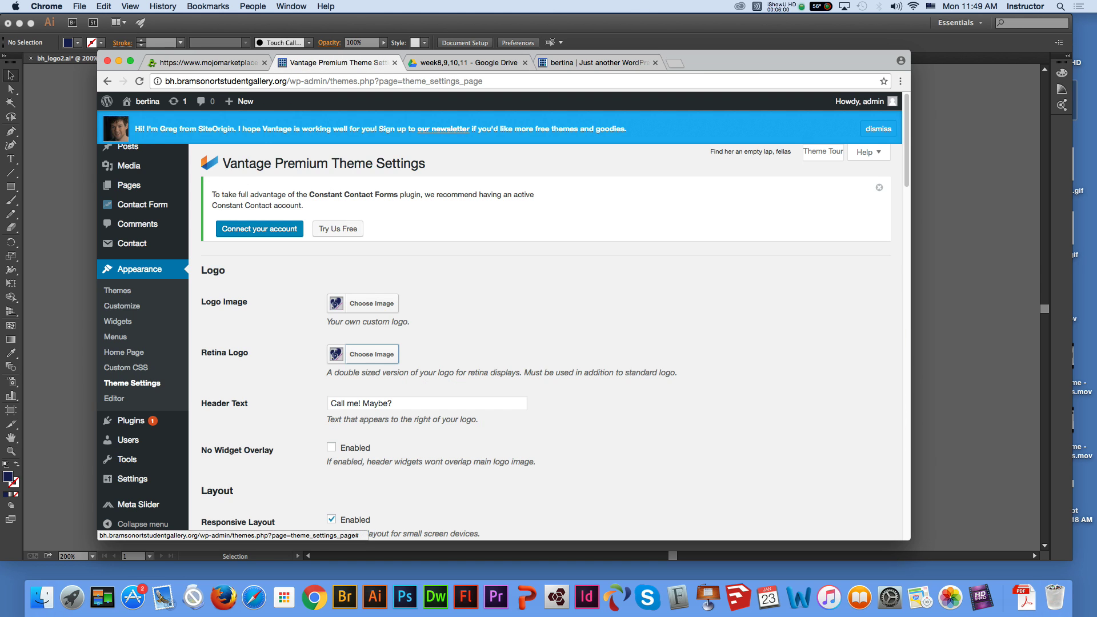
scroll(546, 320, down, 10)
click(594, 62)
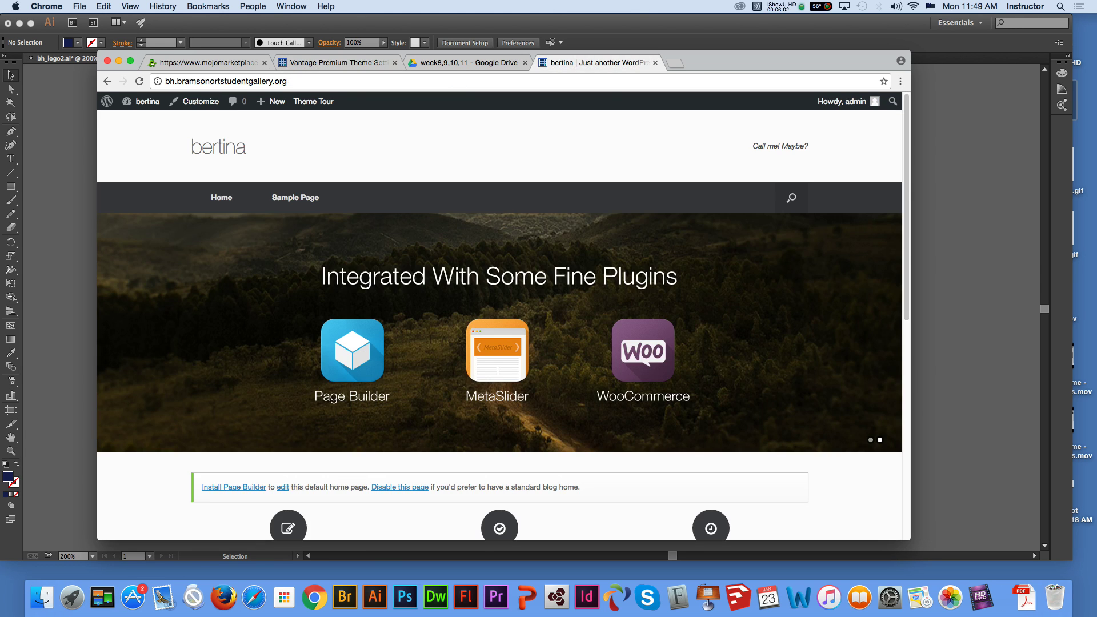
click(469, 62)
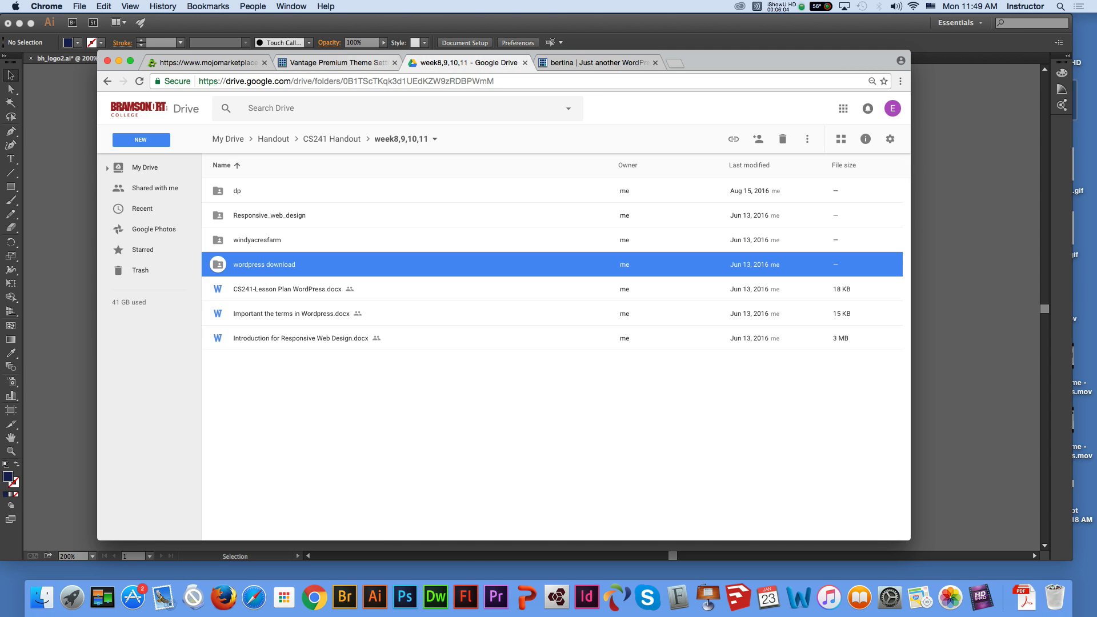
click(334, 63)
scroll(546, 320, up, 10)
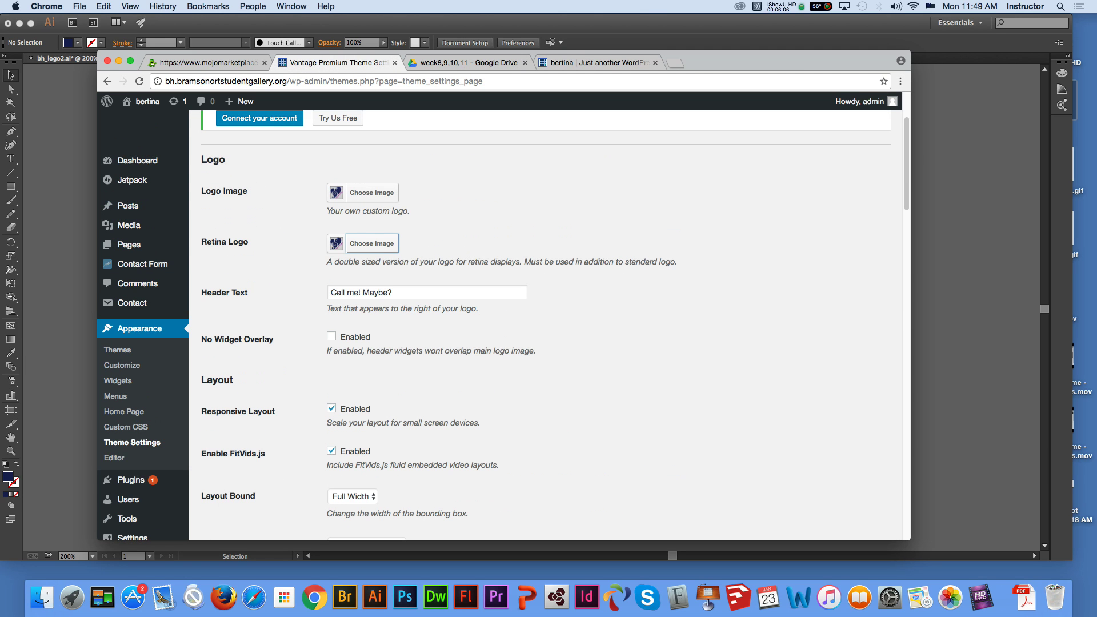
key(Tab)
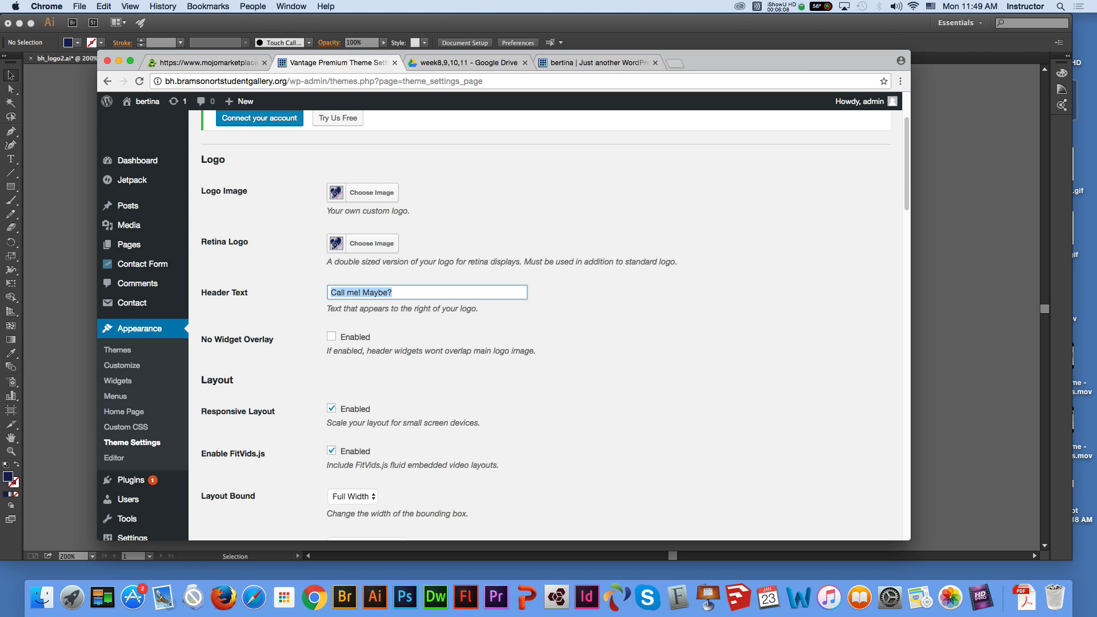
key(BackSpace)
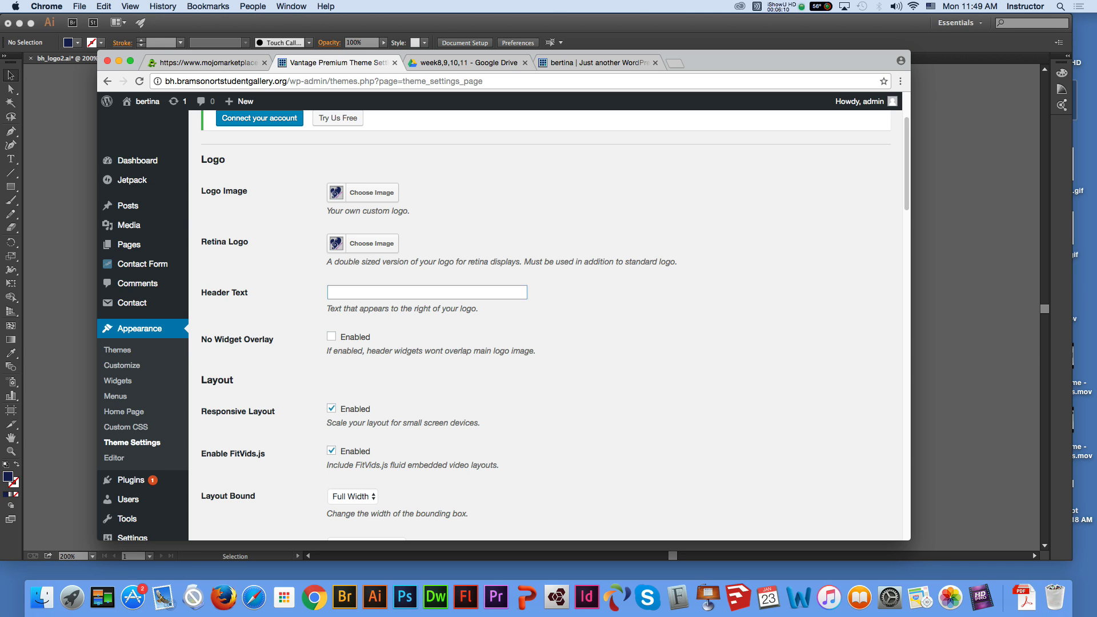
Review the Layout Bound options and examine the site's home page in an enlarged browser window.
scroll(546, 320, down, 5)
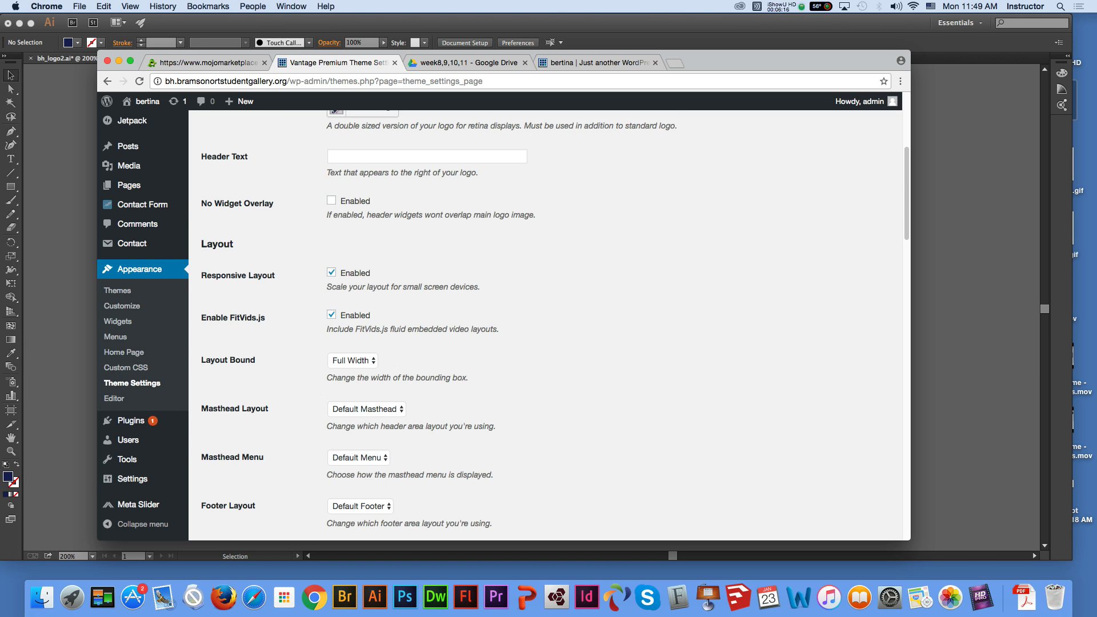
scroll(546, 320, down, 3)
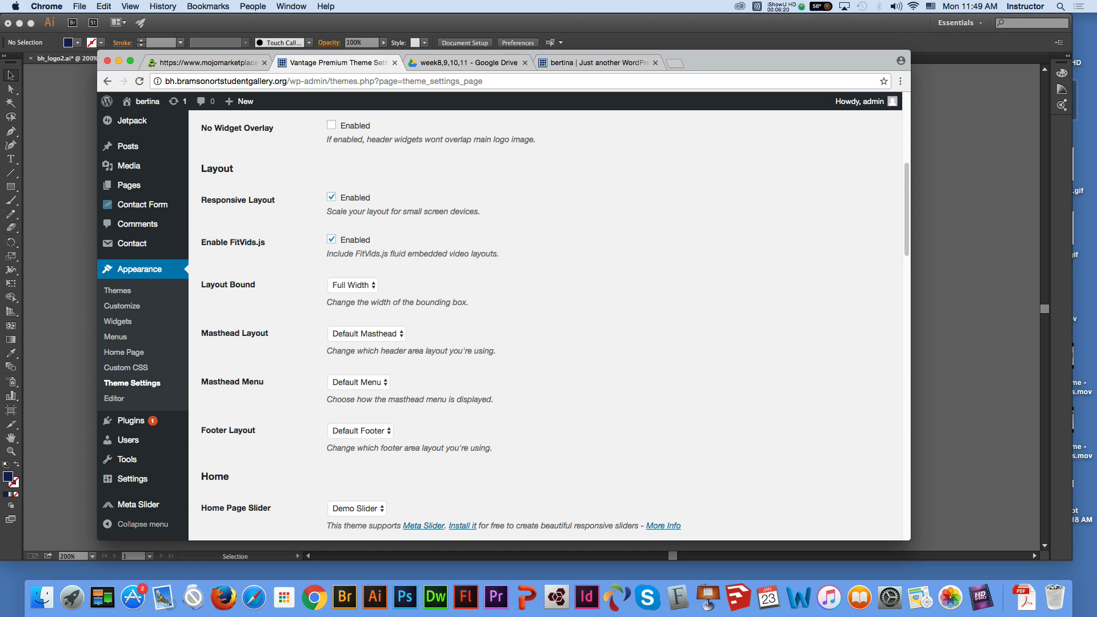
click(353, 285)
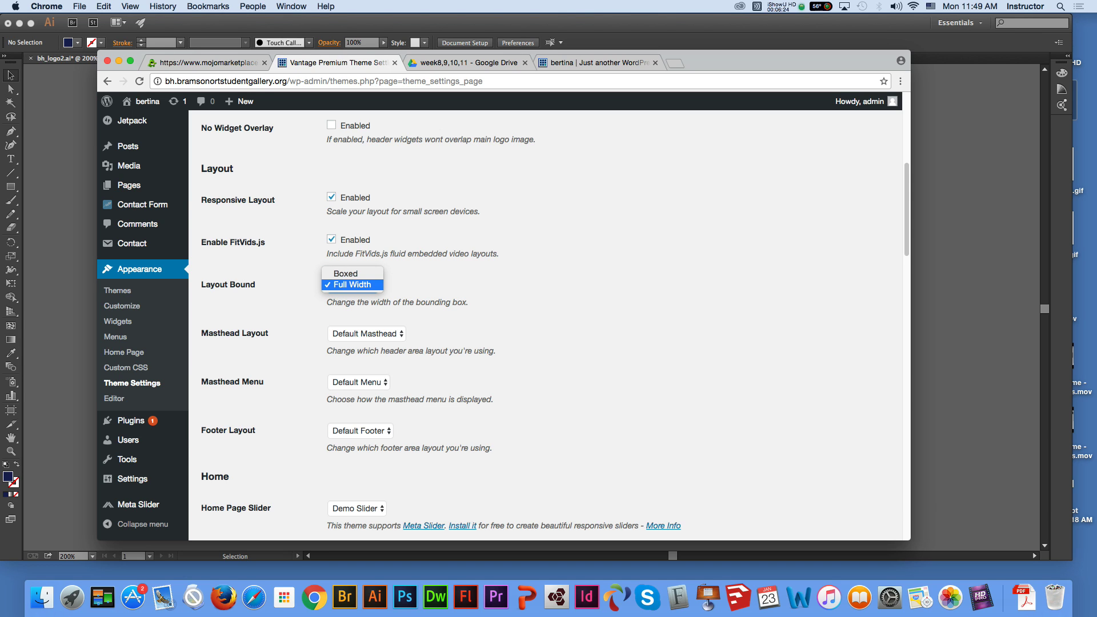
click(353, 285)
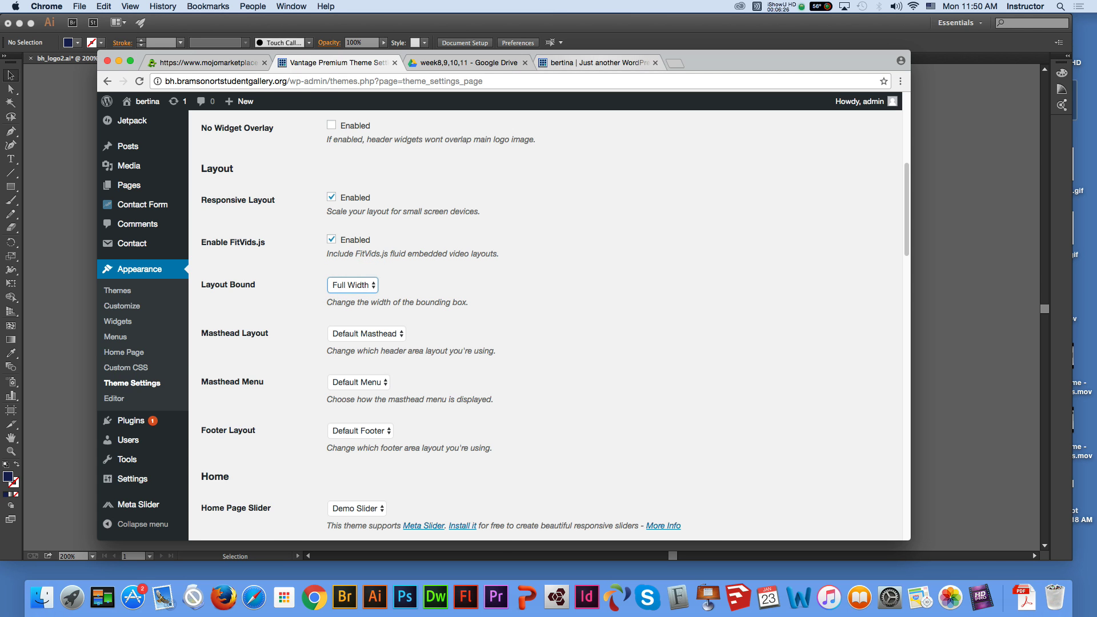
click(594, 62)
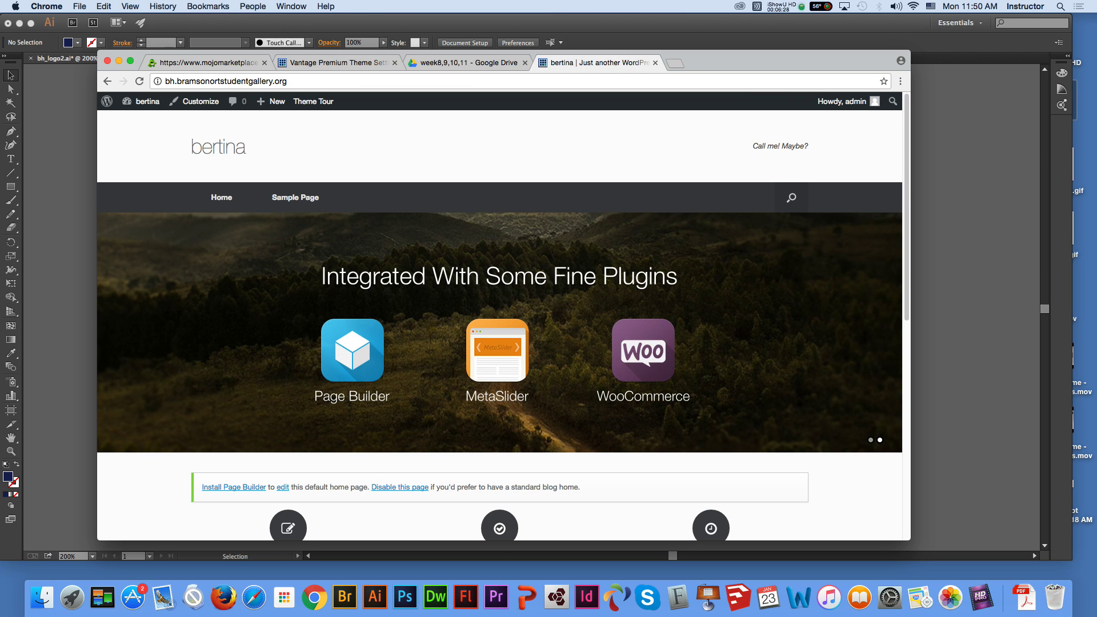
drag(714, 62, 715, 46)
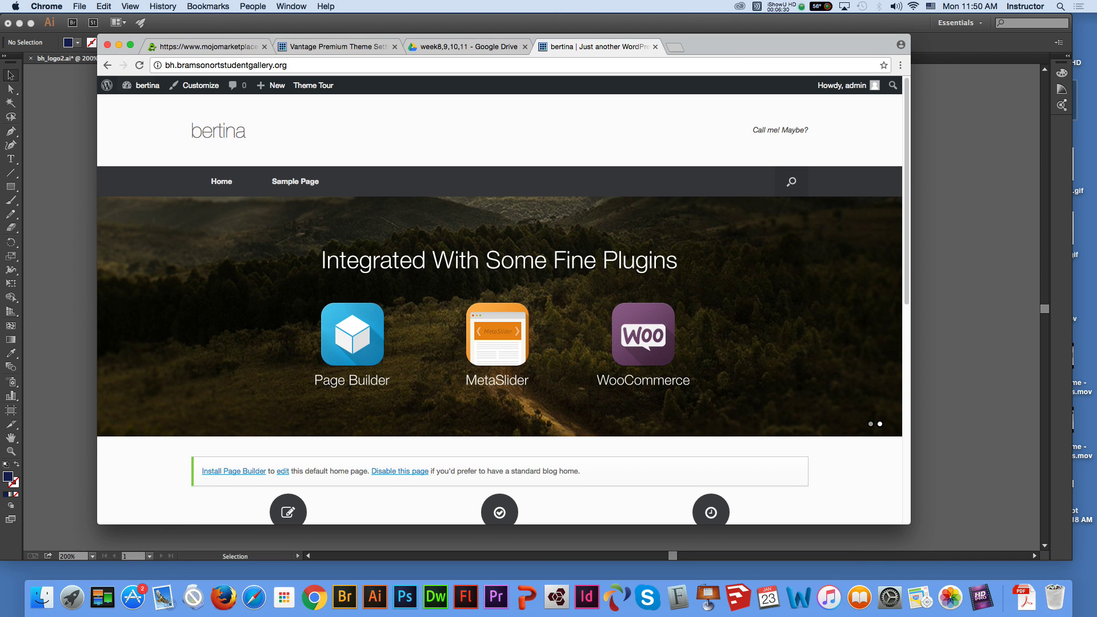
drag(911, 524, 1023, 560)
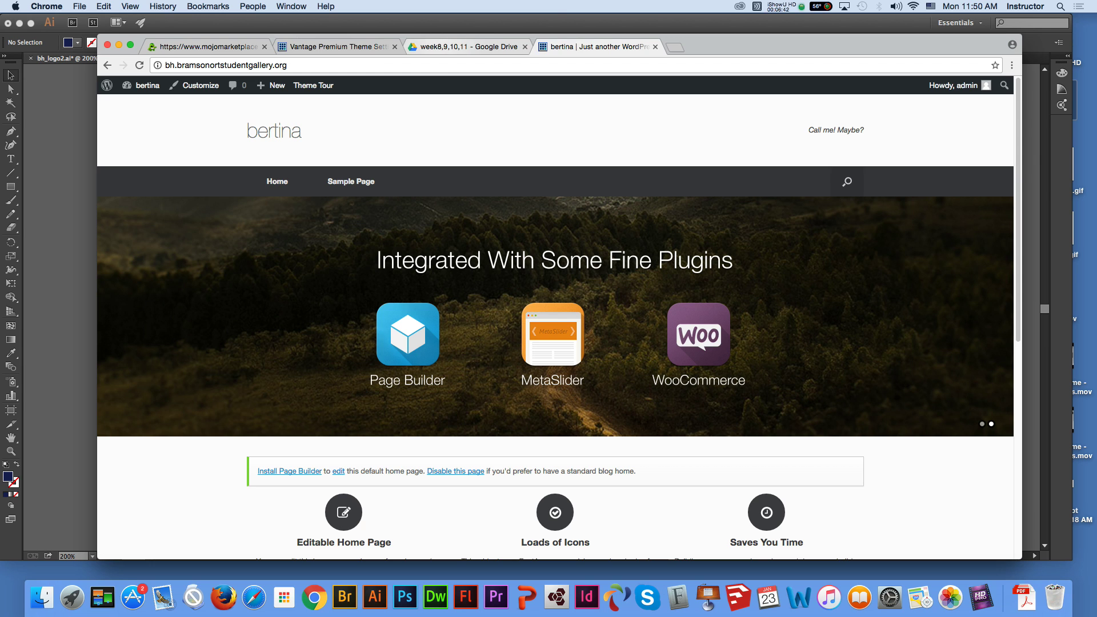
Set the theme's Layout Bound to Boxed and save the theme settings.
click(338, 46)
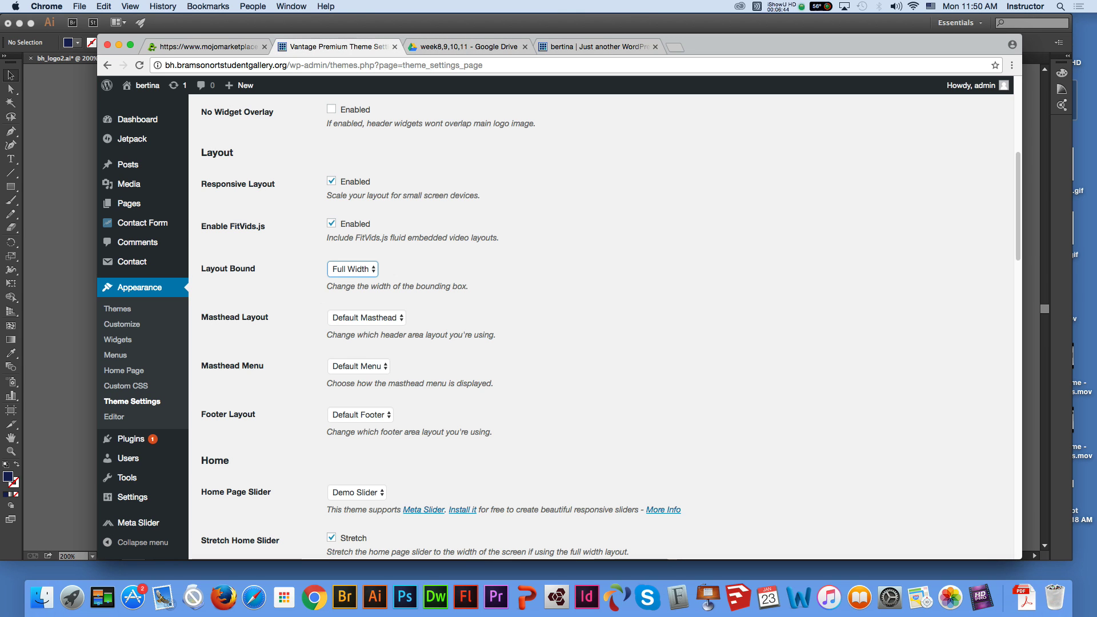
click(353, 269)
click(350, 257)
scroll(365, 286, down, 1)
scroll(600, 320, down, 15)
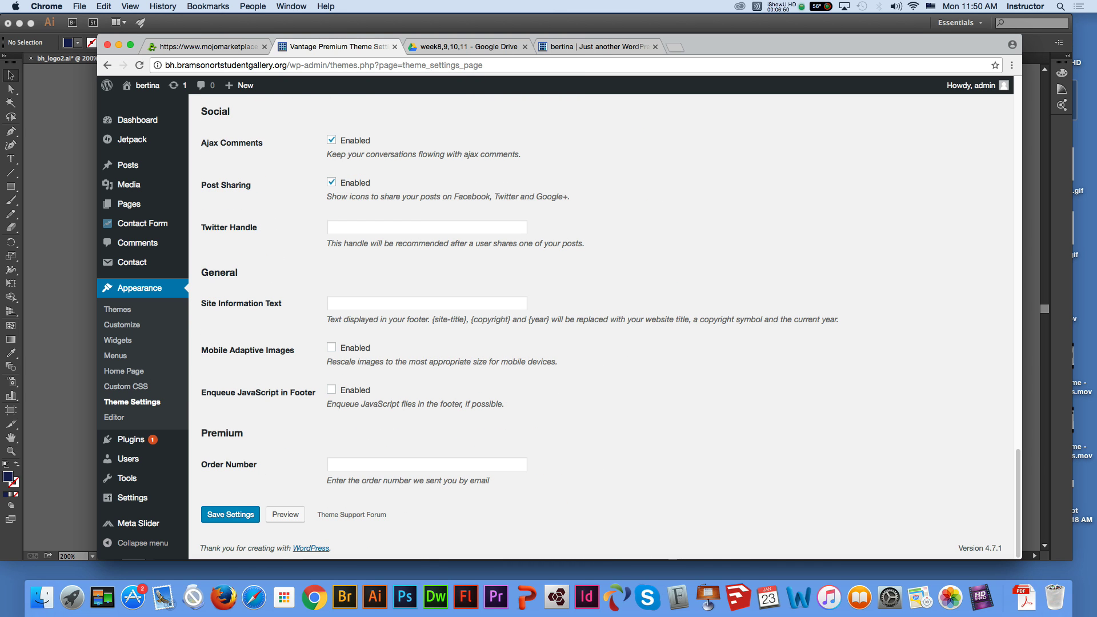
click(230, 514)
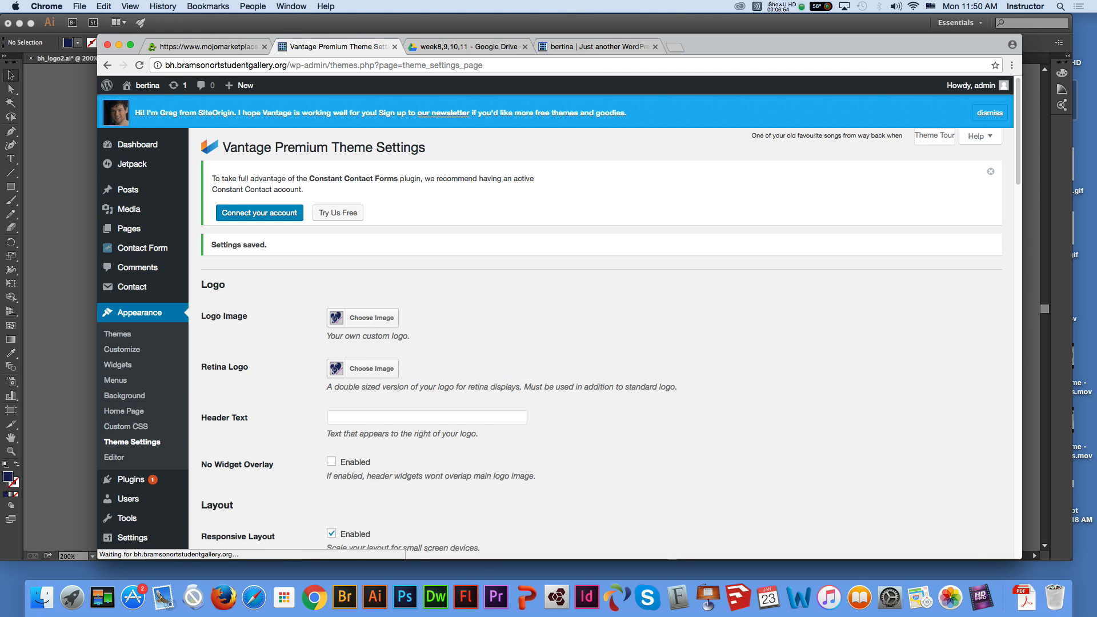
Reload the site's home page and examine the boxed layout while narrowing the browser window.
key(super+4)
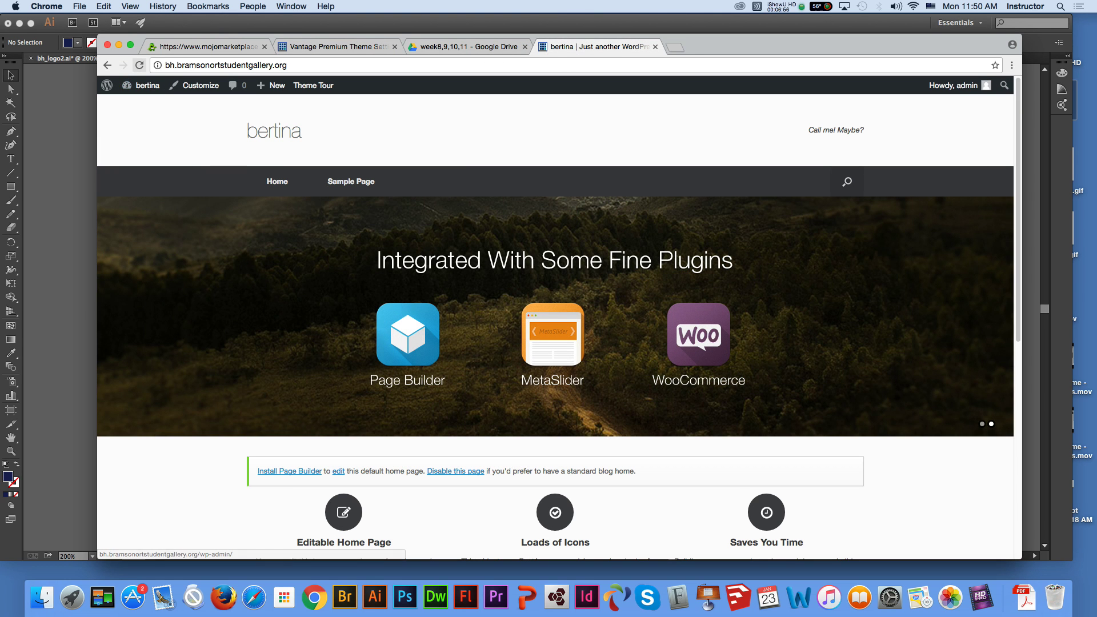
click(139, 65)
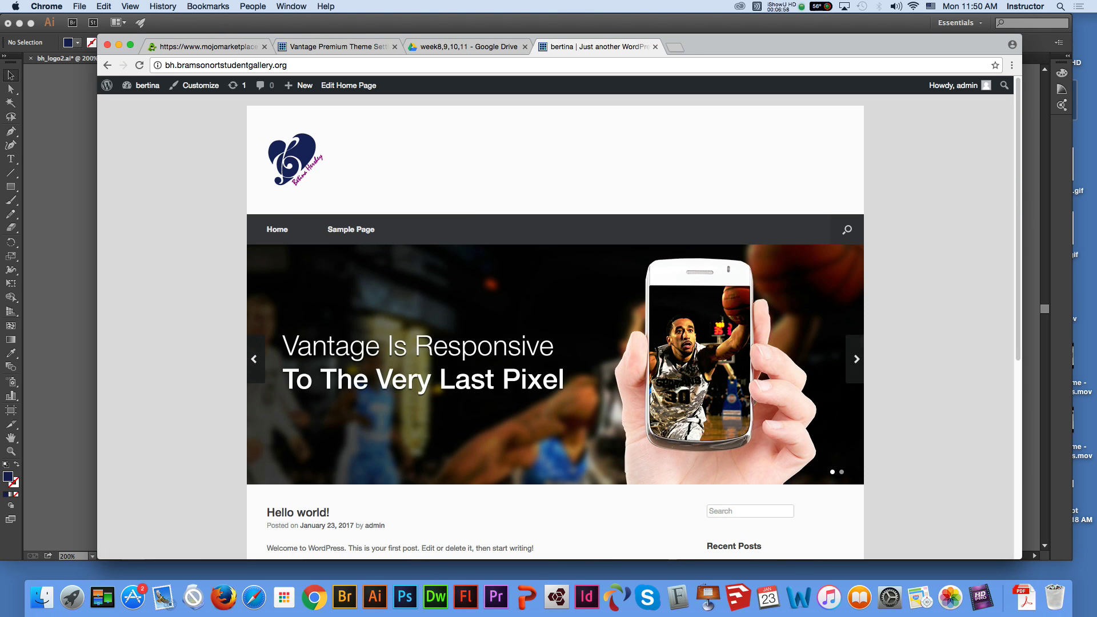
drag(1023, 320, 1000, 320)
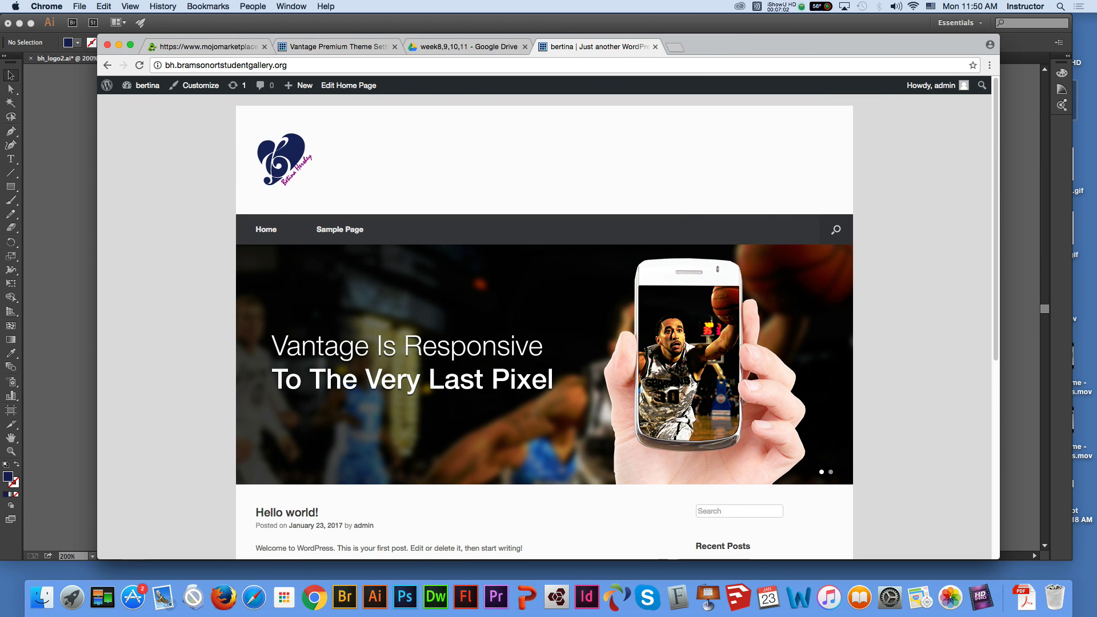
drag(1001, 320, 876, 321)
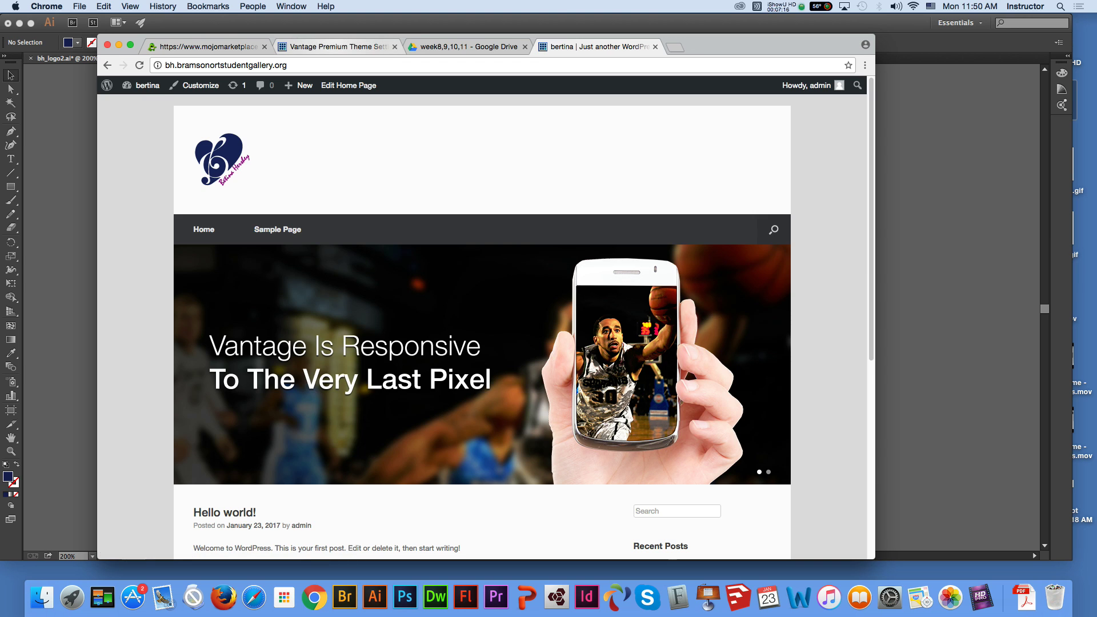
Review the theme's Layout settings from Responsive Layout through Footer Layout.
click(337, 46)
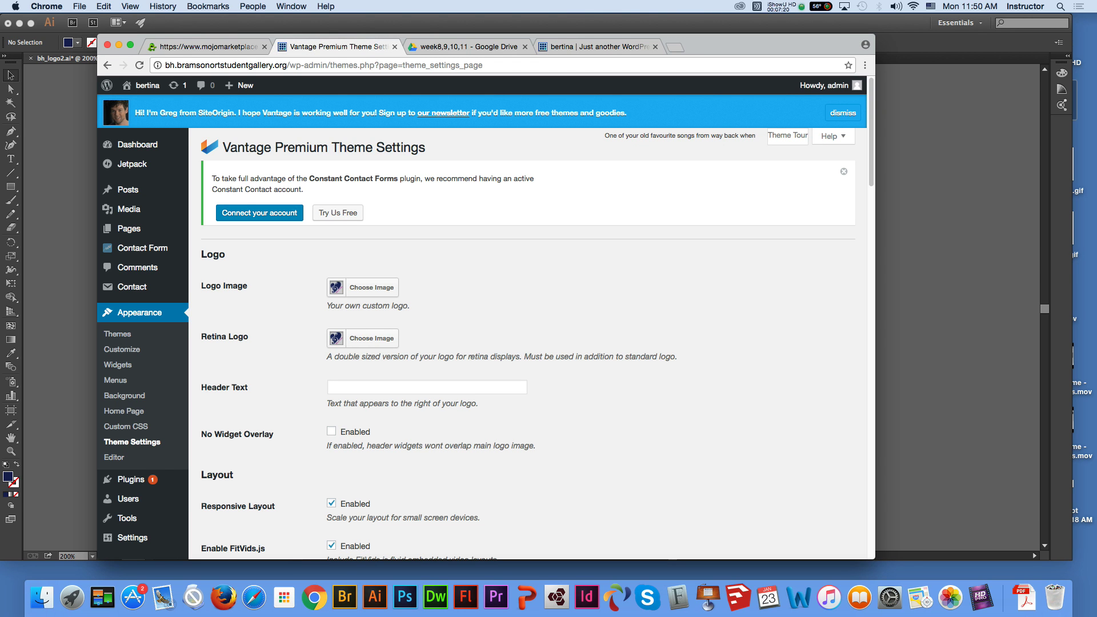
scroll(532, 325, down, 8)
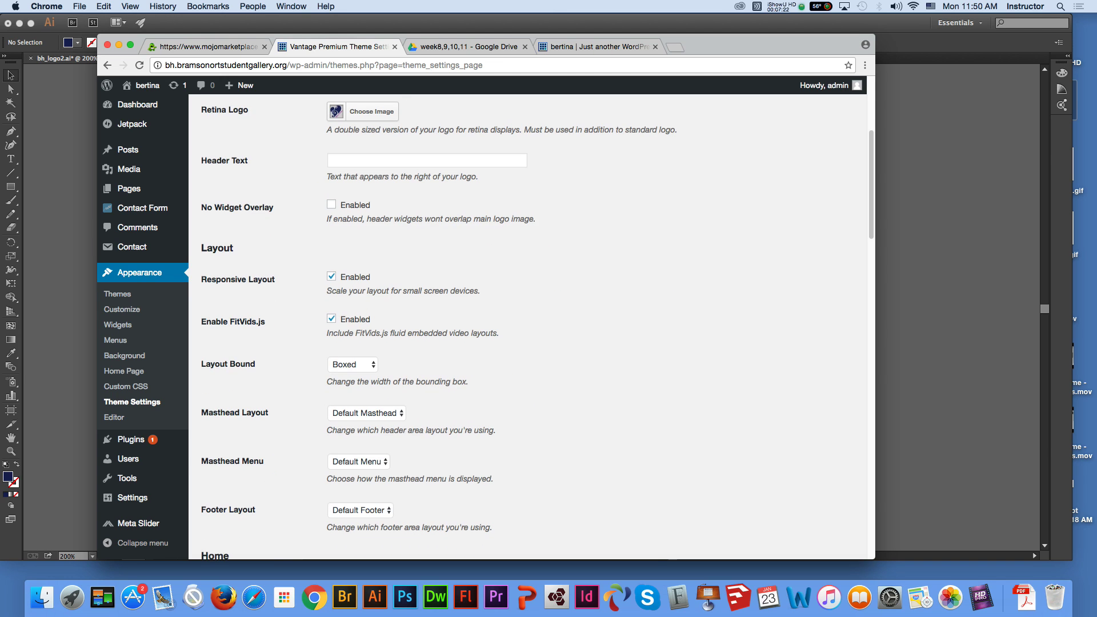
scroll(532, 326, down, 1)
scroll(532, 326, down, 2)
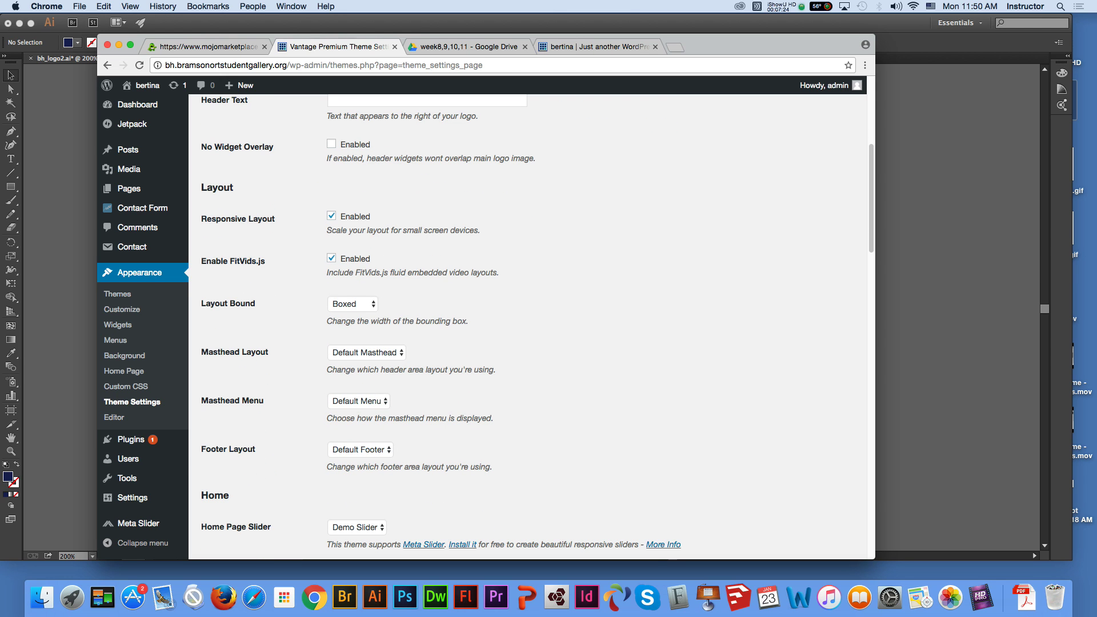
scroll(532, 326, down, 2)
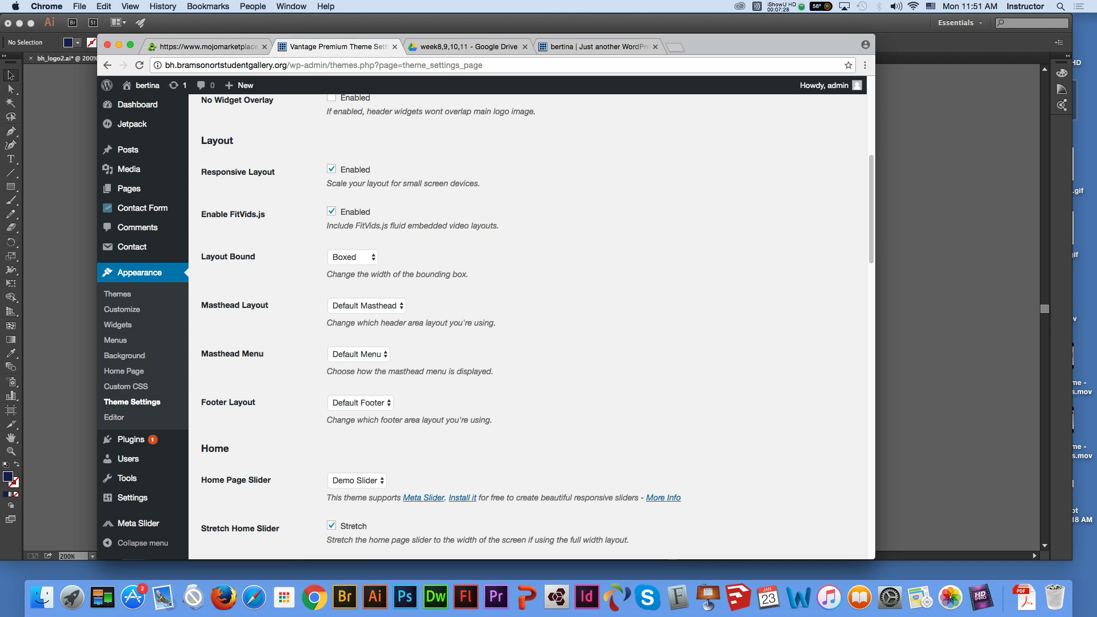
Open pinkecho.com in a new browser tab and compare its header with the site's home page.
click(594, 46)
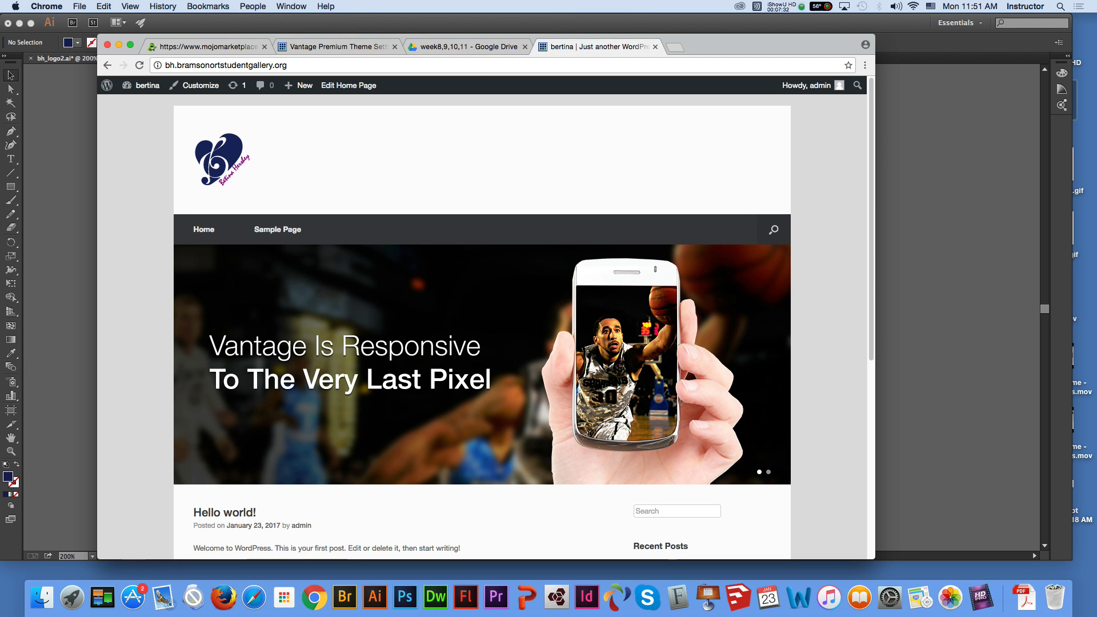
click(675, 47)
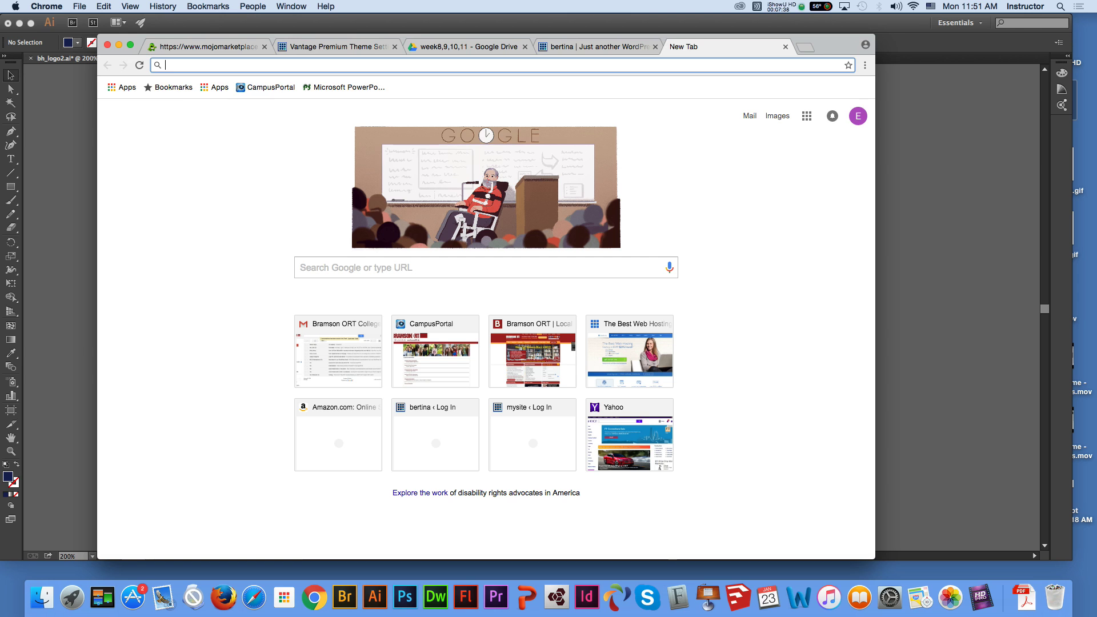
text(pinkecho.com)
key(Return)
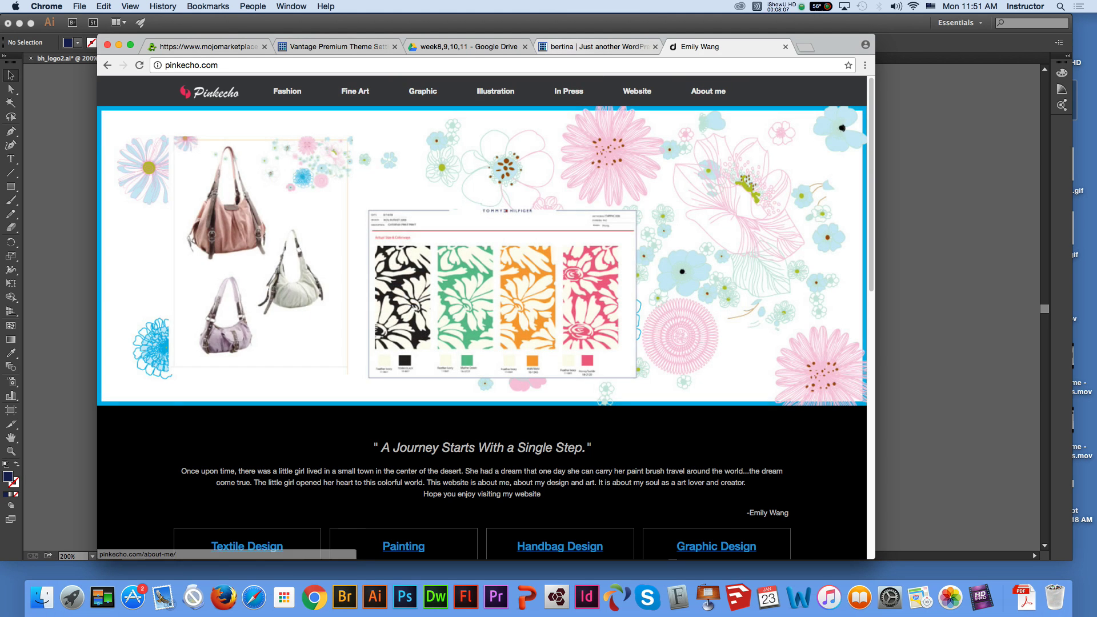
click(599, 47)
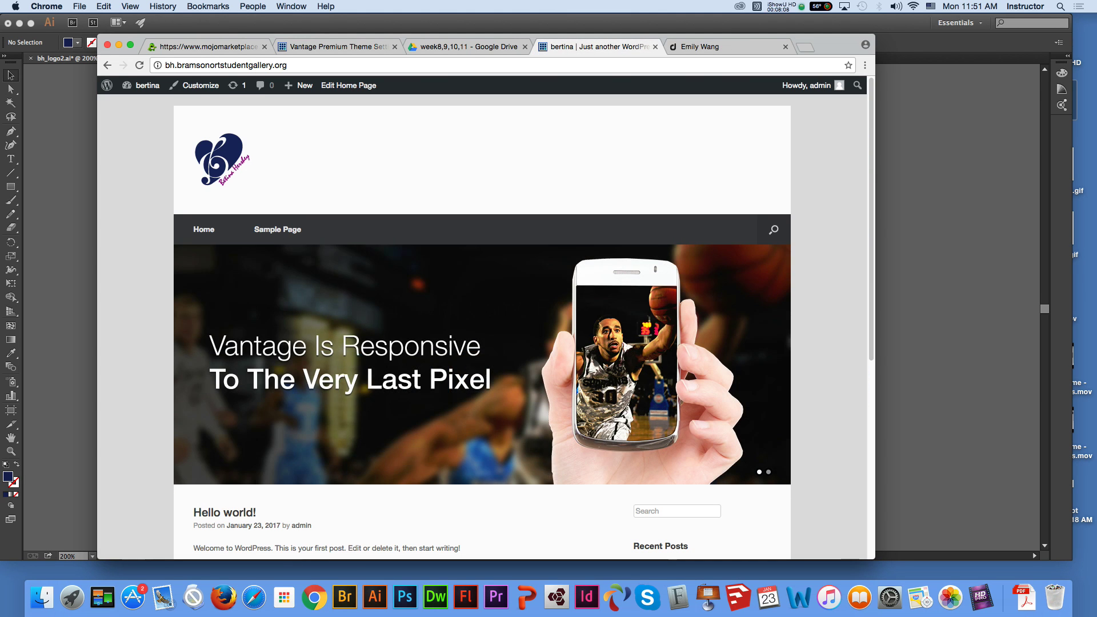
Save the theme settings with Masthead Layout set to Logo In Menu and reload the home page to check the header.
click(337, 47)
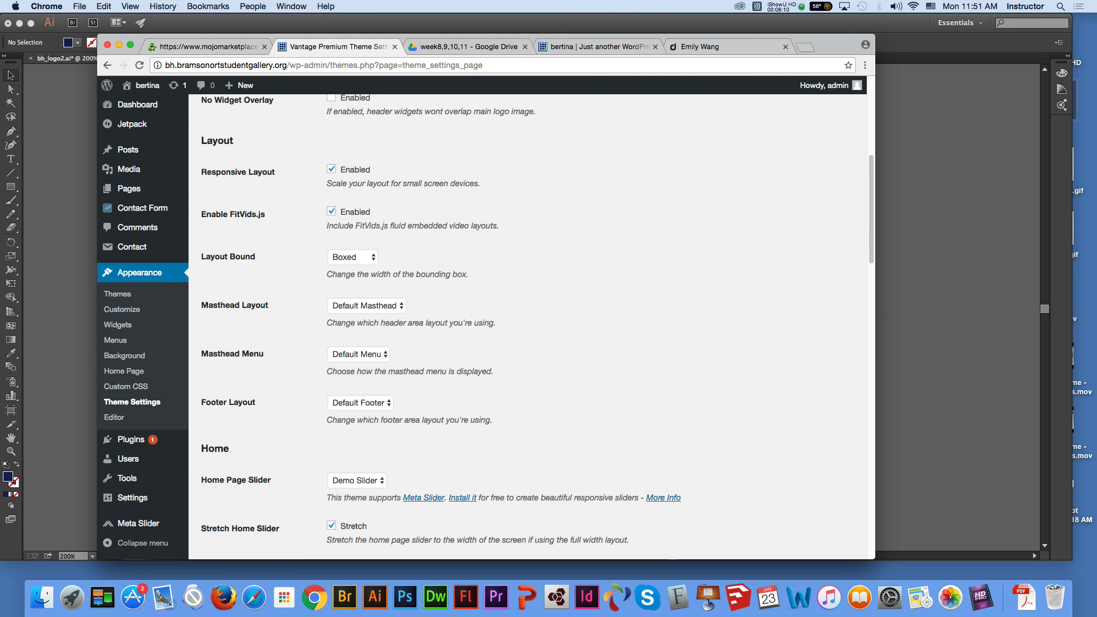
click(366, 306)
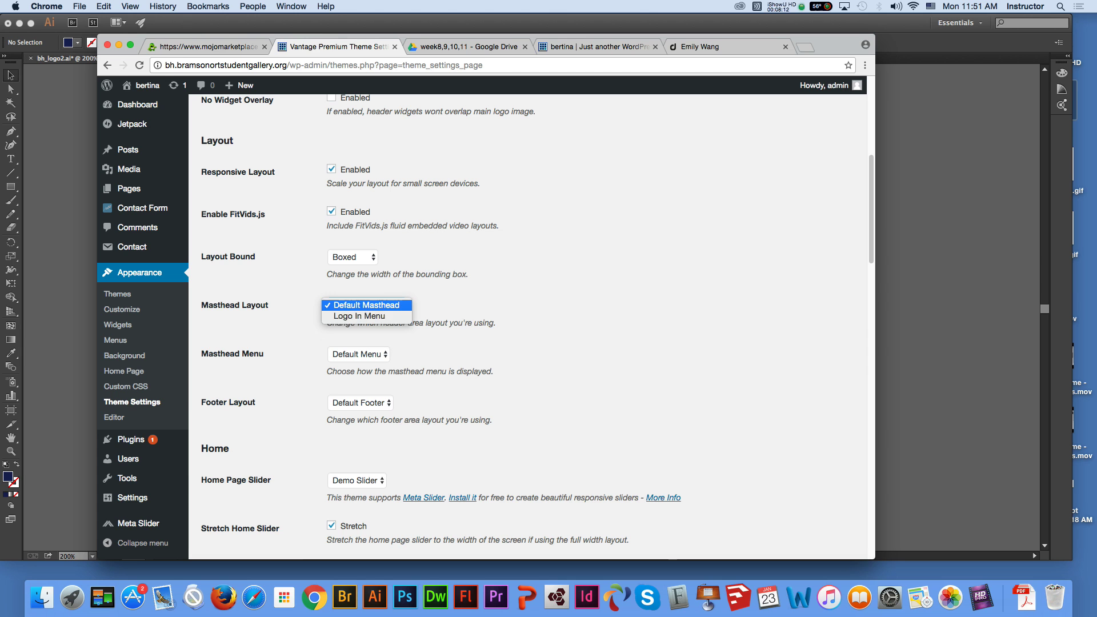
click(358, 316)
scroll(366, 320, up, 1)
scroll(527, 326, down, 15)
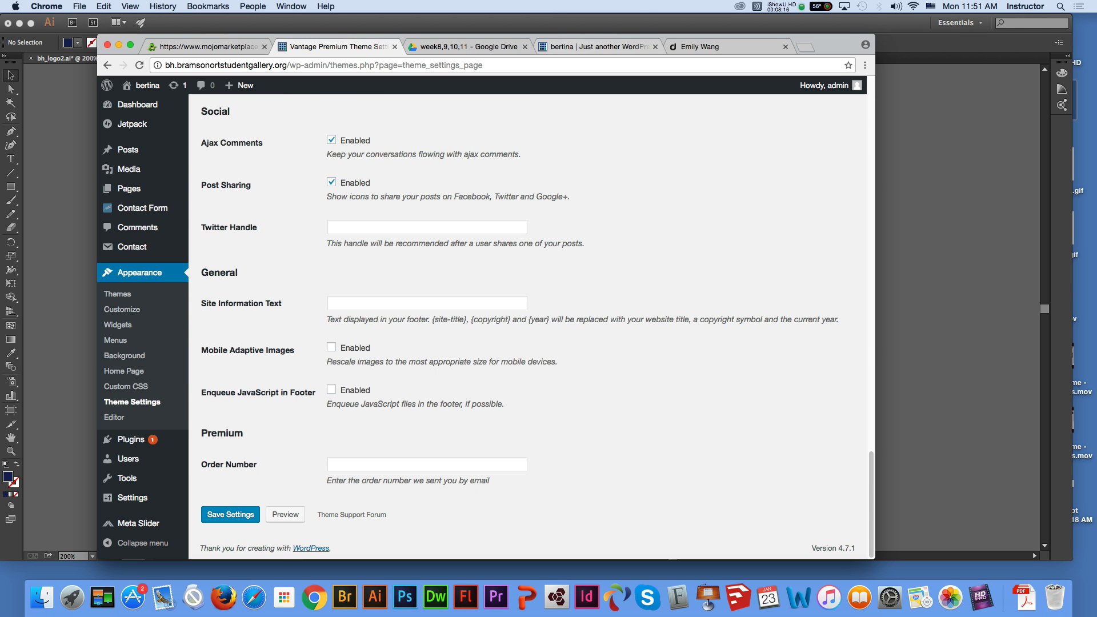
click(574, 47)
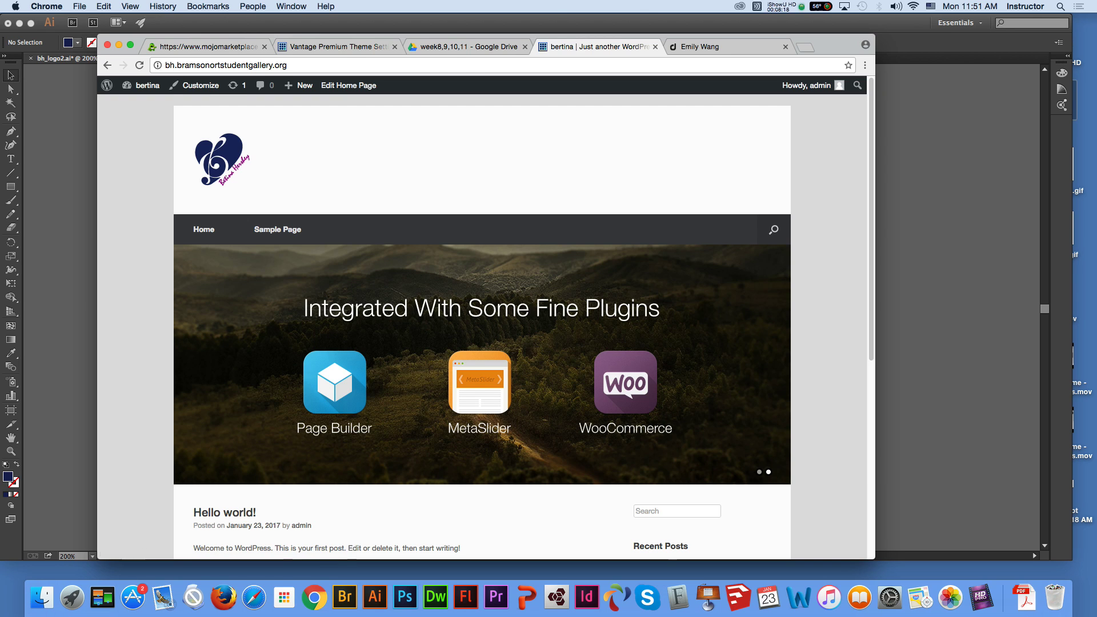
click(337, 47)
click(230, 515)
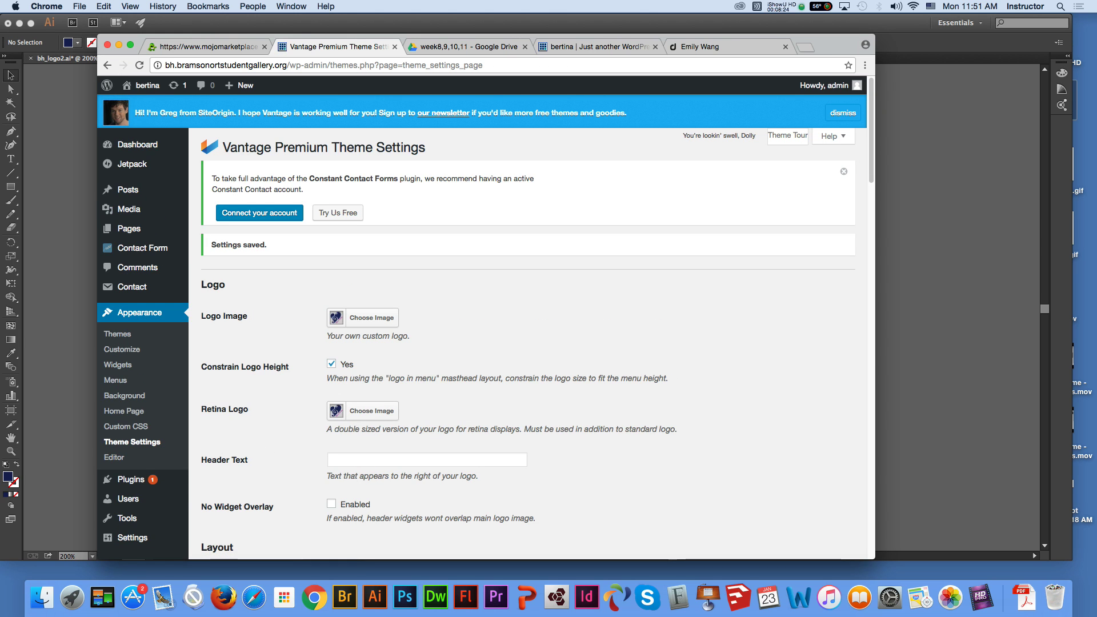
click(599, 47)
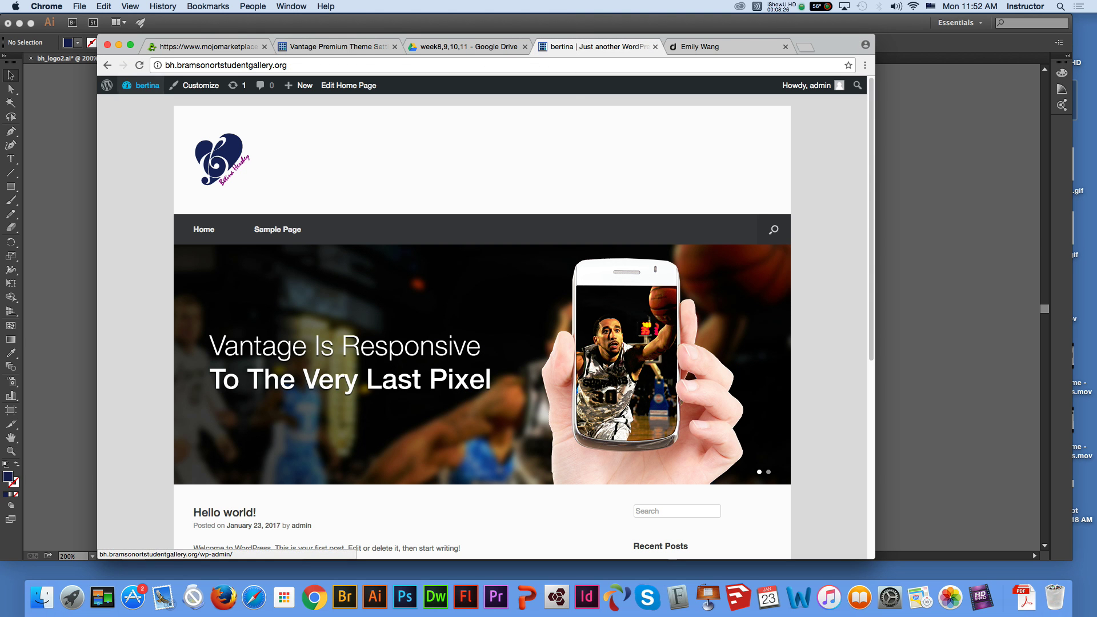
click(140, 65)
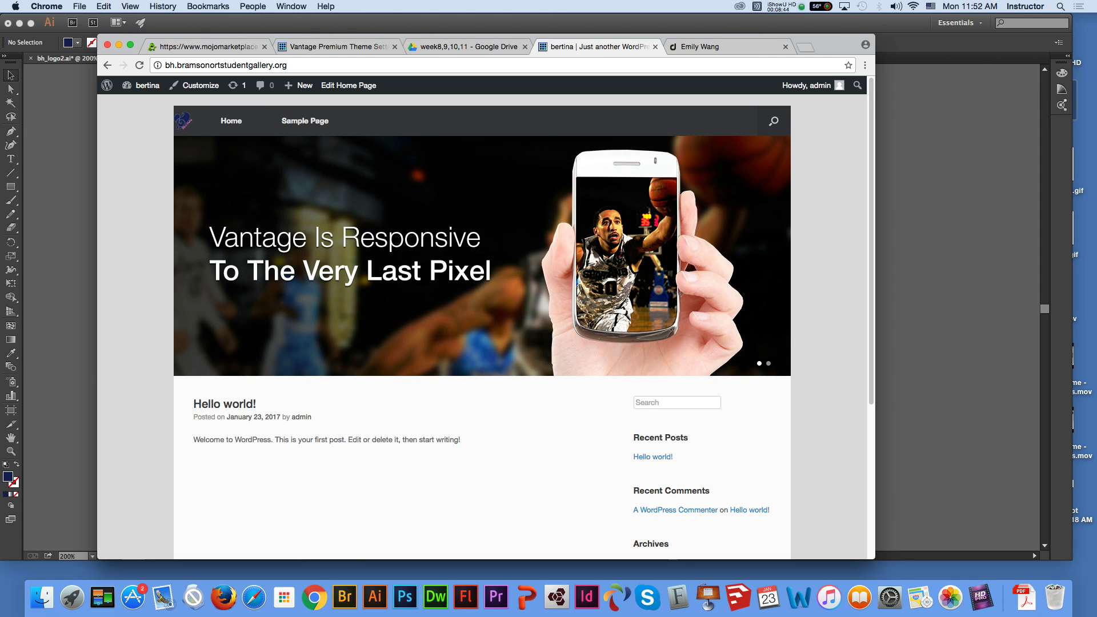
Set the theme's Masthead Layout back to Default Masthead and save the settings.
click(331, 47)
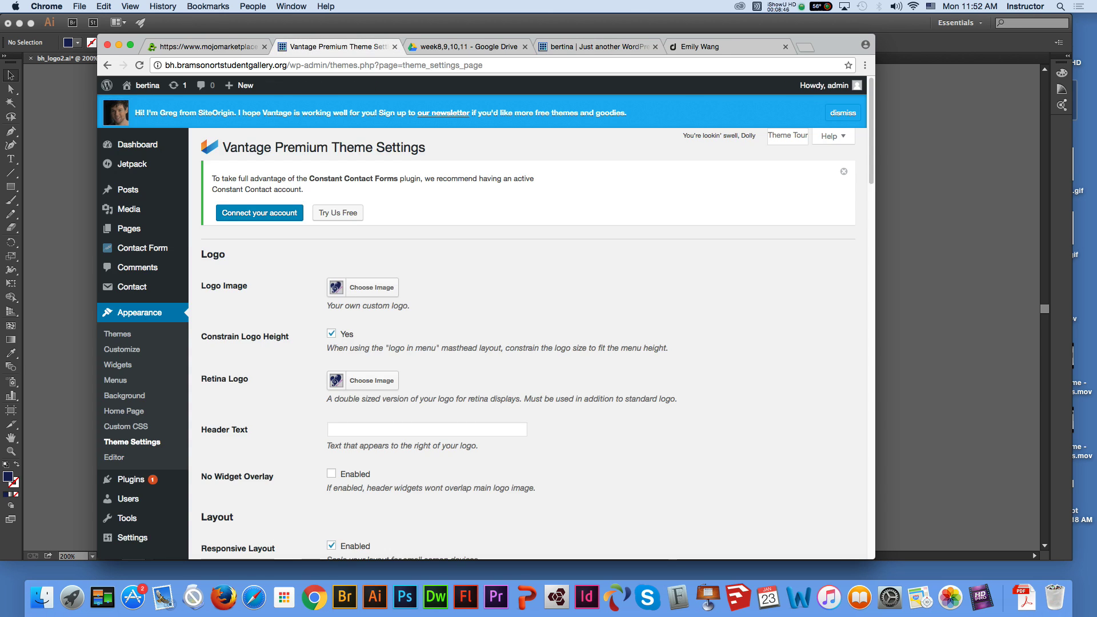
scroll(486, 320, down, 5)
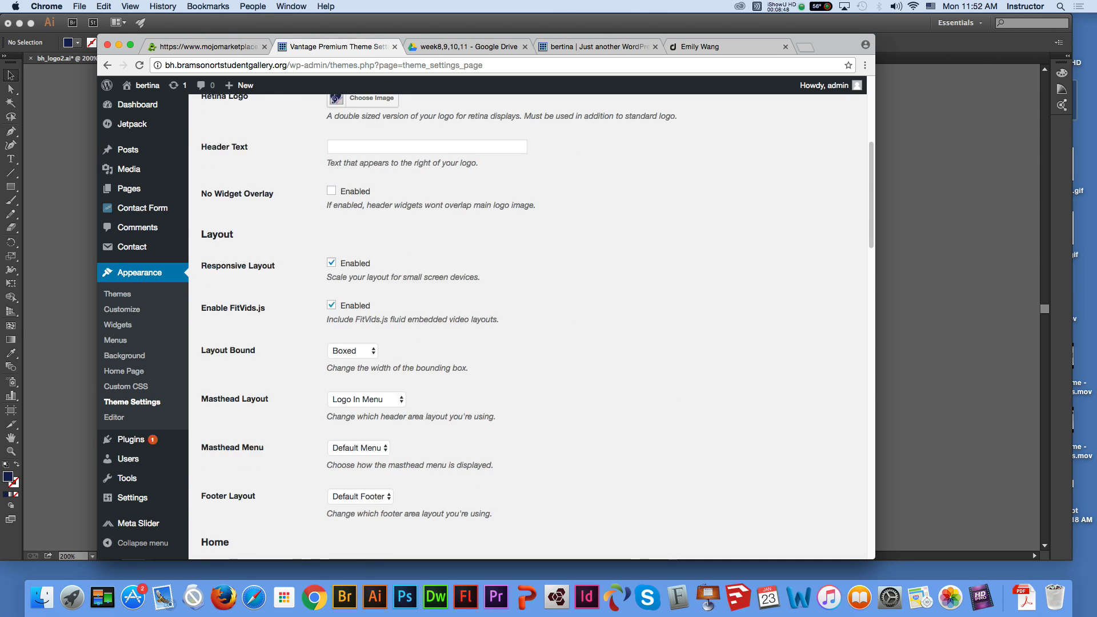
scroll(486, 320, down, 1)
click(366, 350)
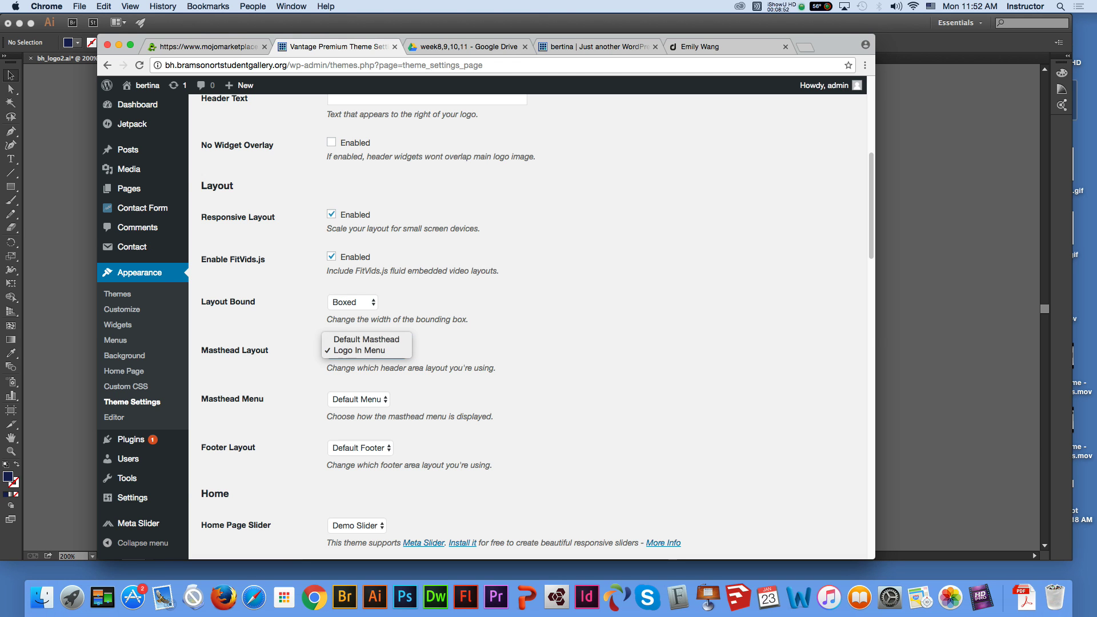
click(367, 339)
scroll(366, 340, down, 1)
scroll(435, 325, down, 4)
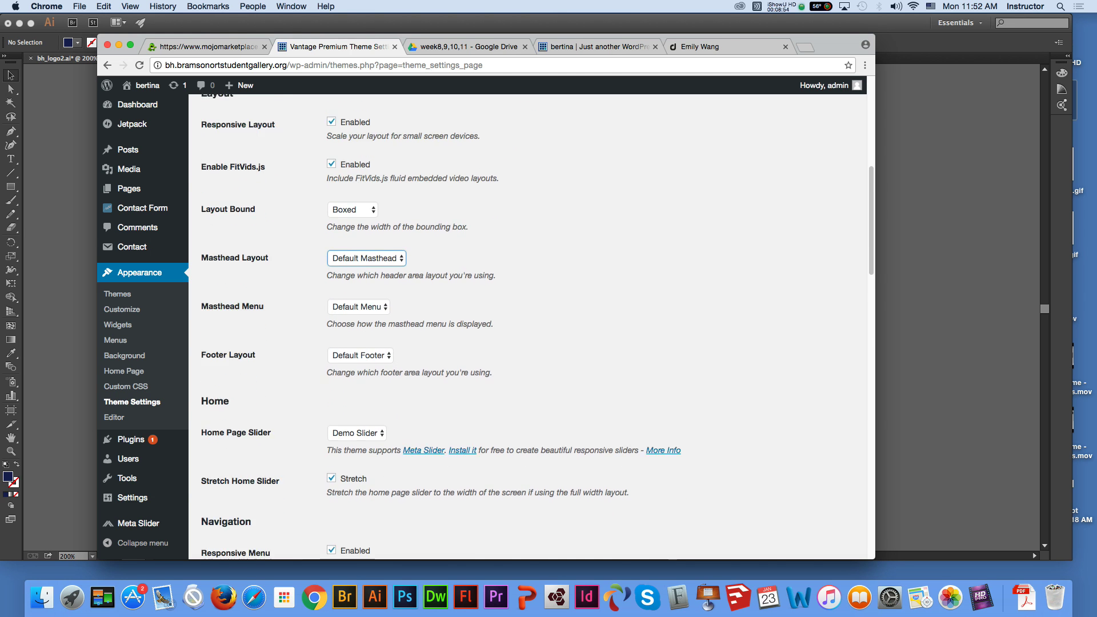
scroll(435, 325, down, 15)
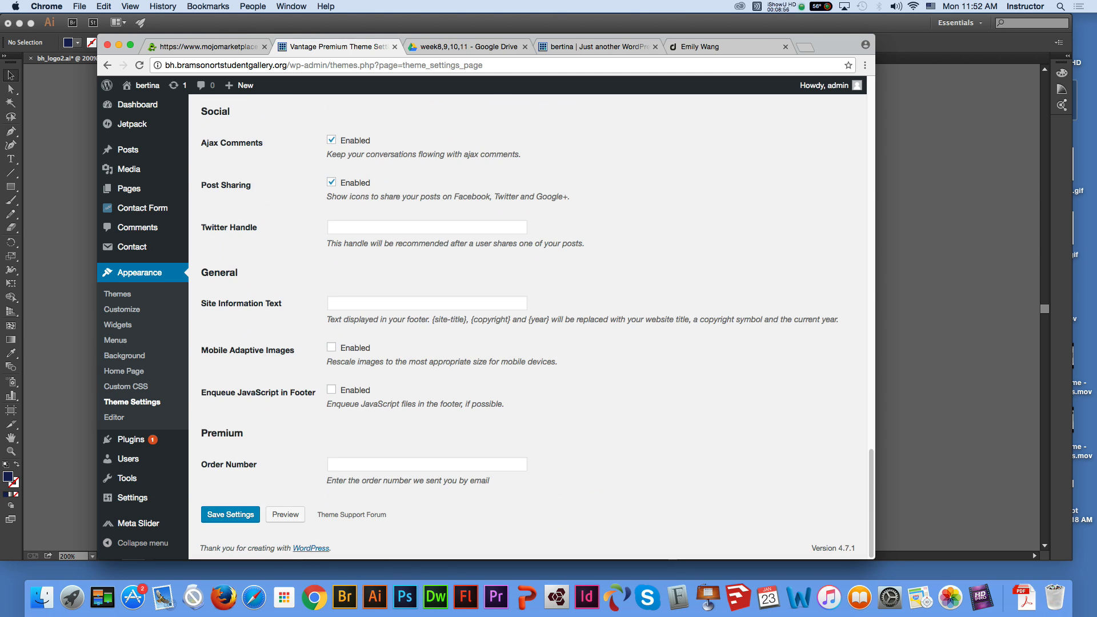
click(231, 515)
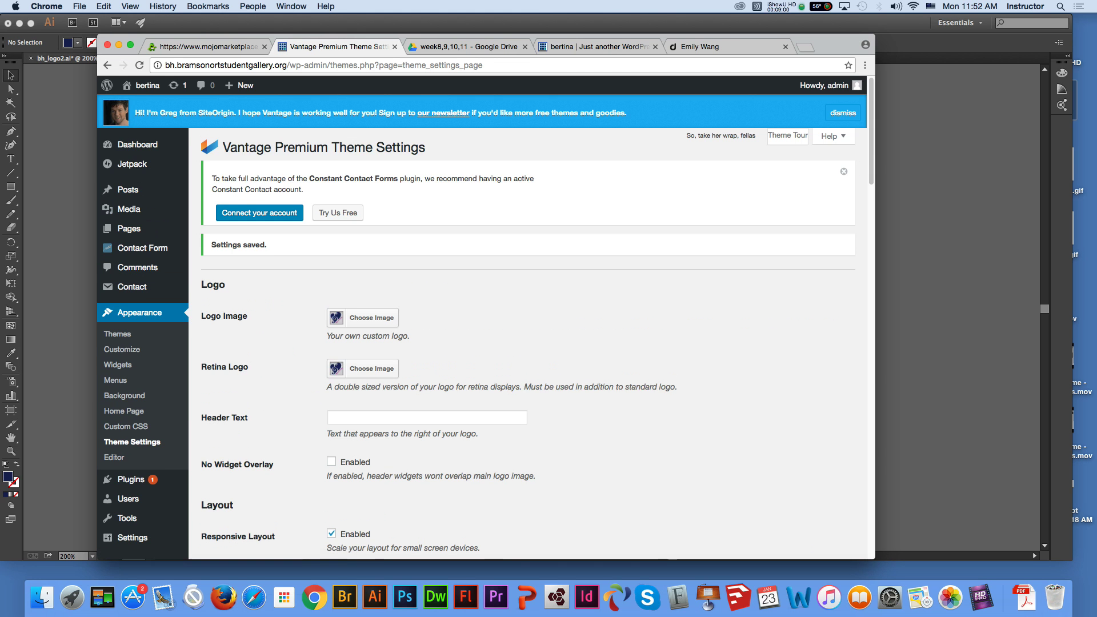
Review the Footer Layout options and the Home settings in the theme settings.
scroll(482, 326, down, 5)
scroll(482, 326, down, 4)
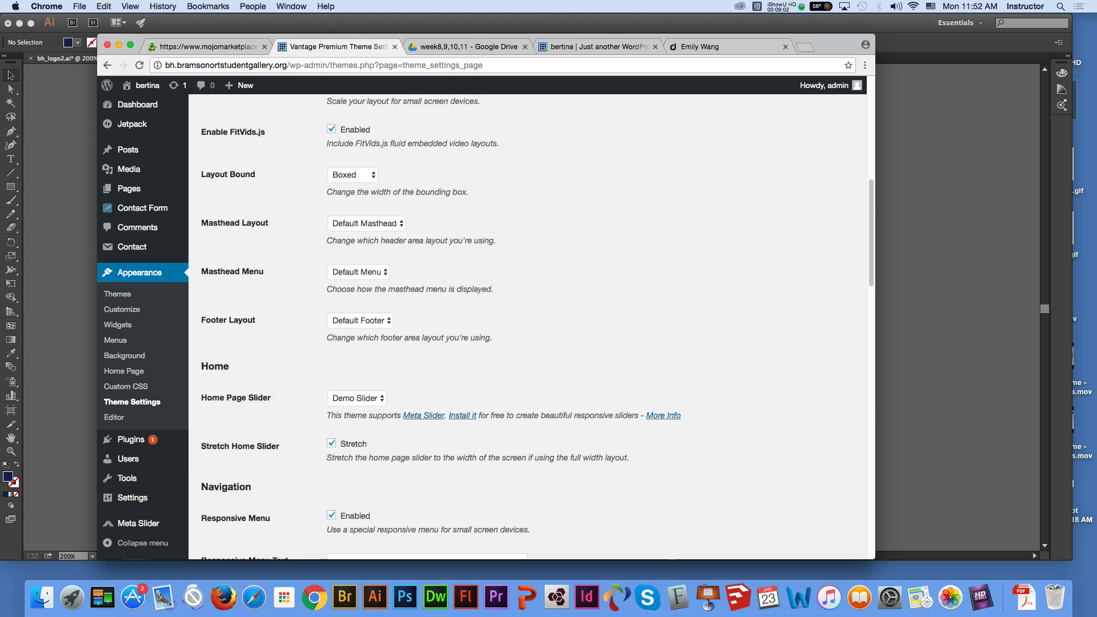
scroll(482, 326, down, 1)
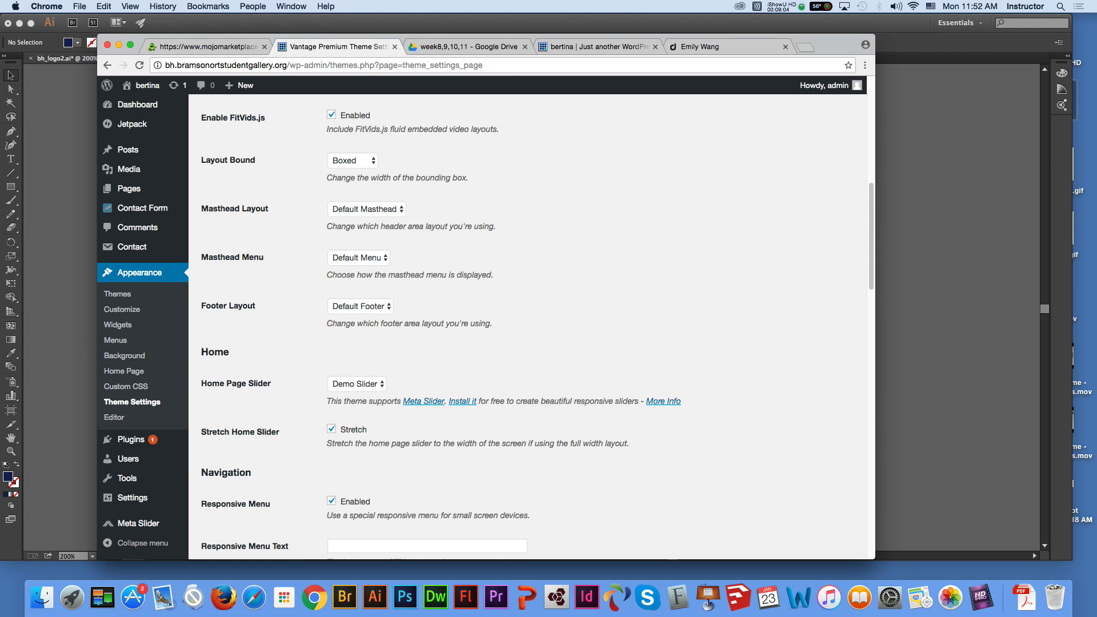
scroll(482, 325, down, 2)
click(359, 276)
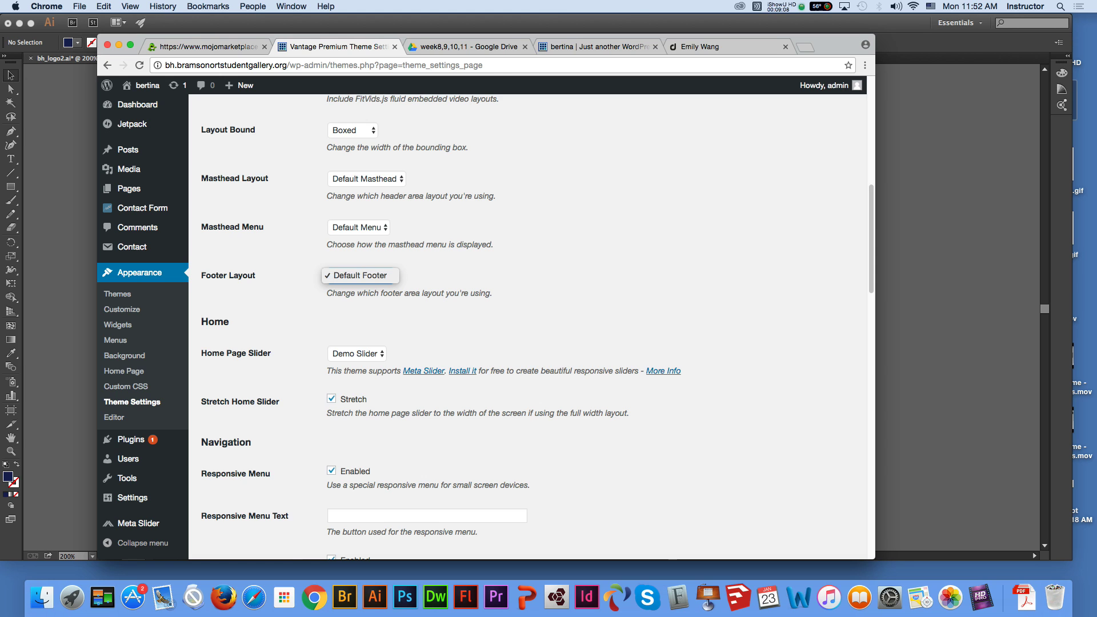
key(Return)
scroll(441, 327, down, 5)
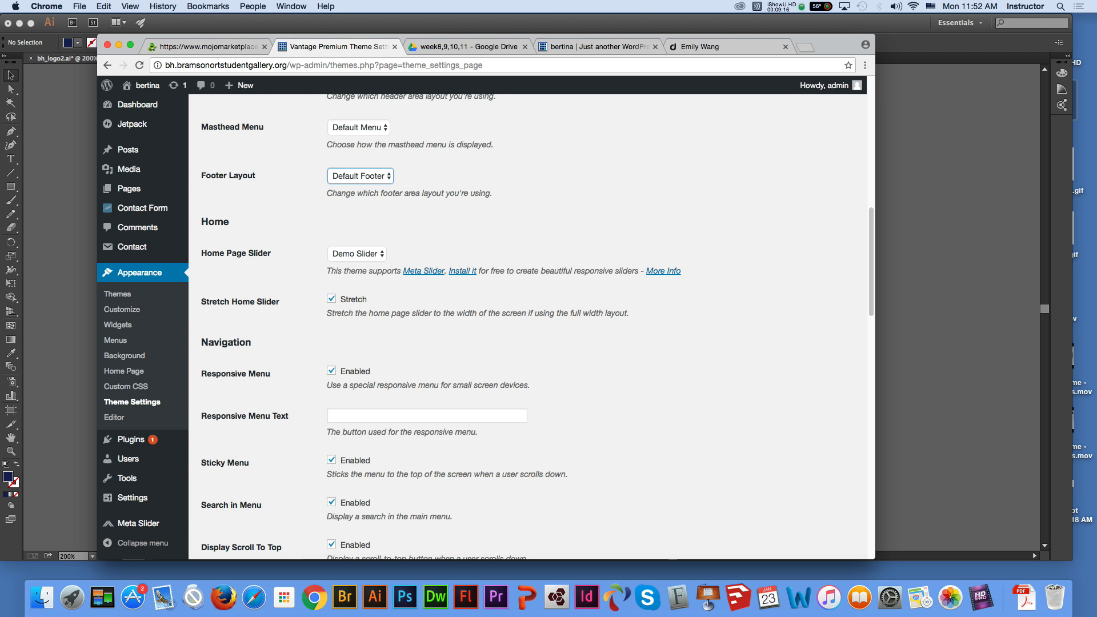
Reload the home page to check the header and review the theme's Navigation settings.
click(595, 46)
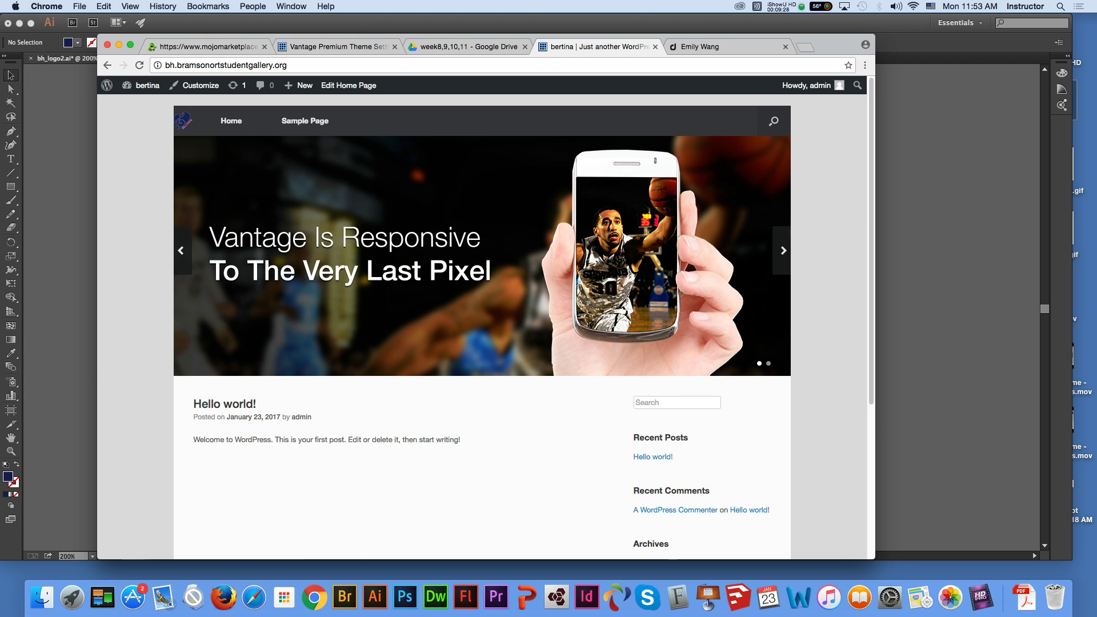
click(139, 65)
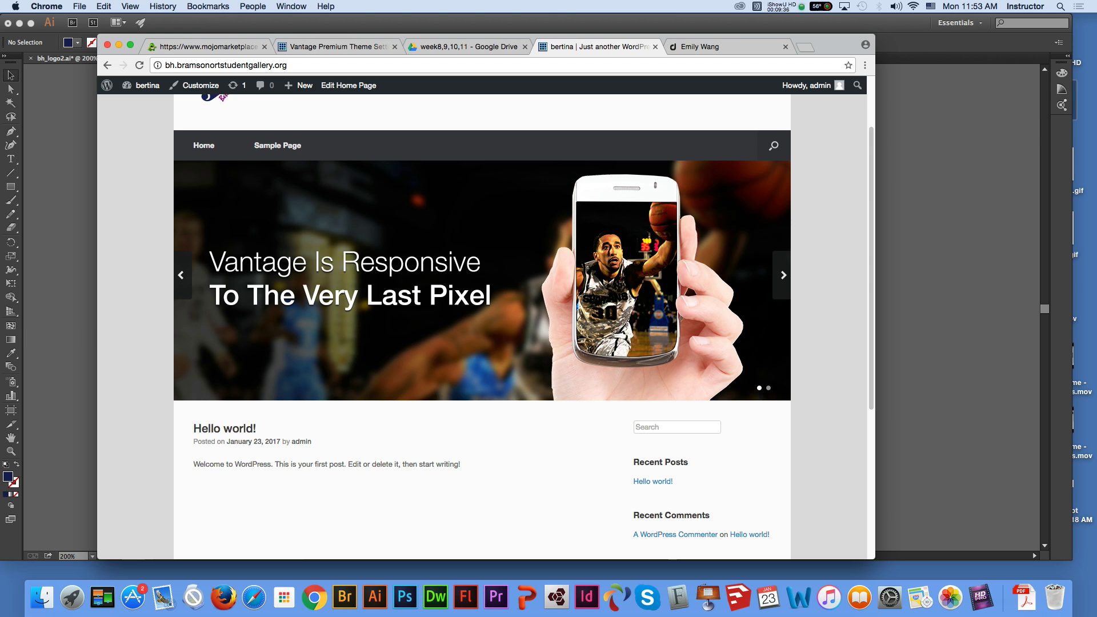
click(338, 46)
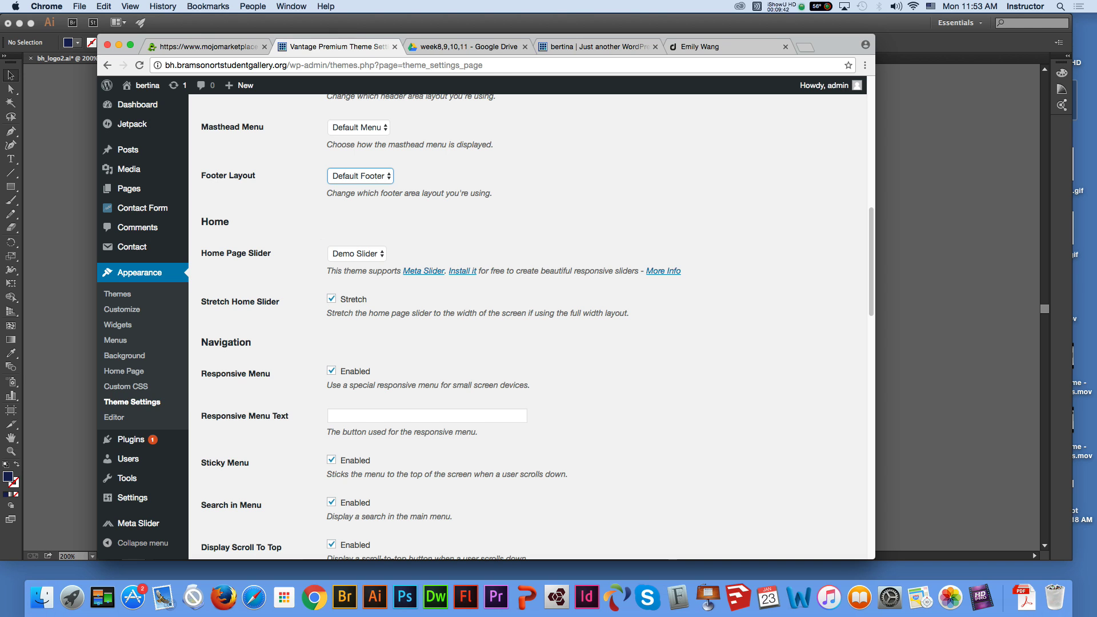
scroll(441, 327, down, 2)
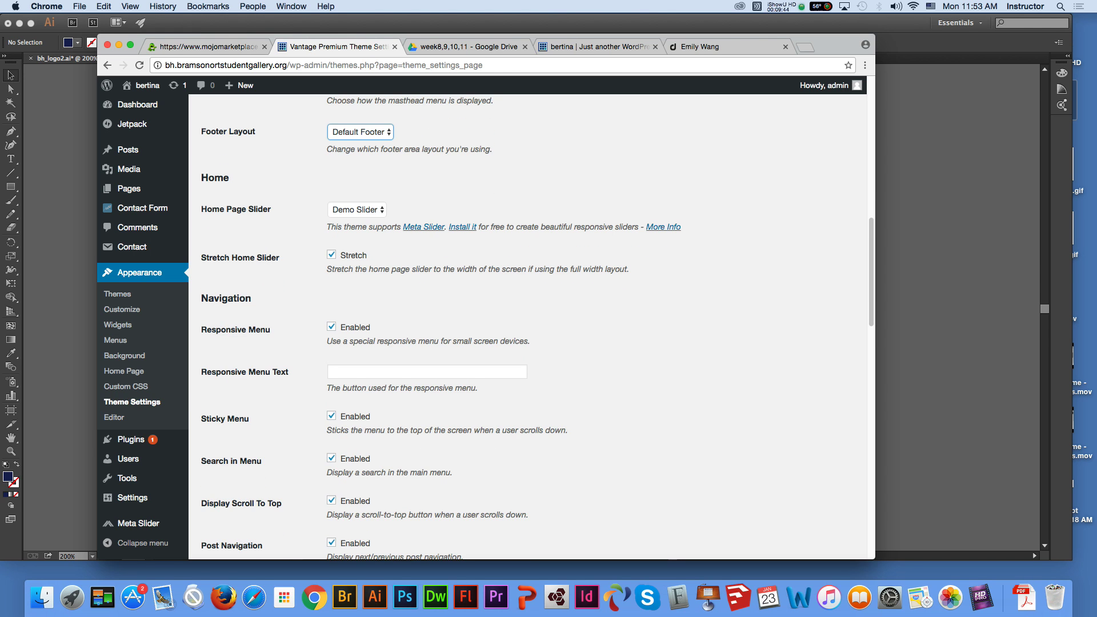
scroll(442, 328, down, 5)
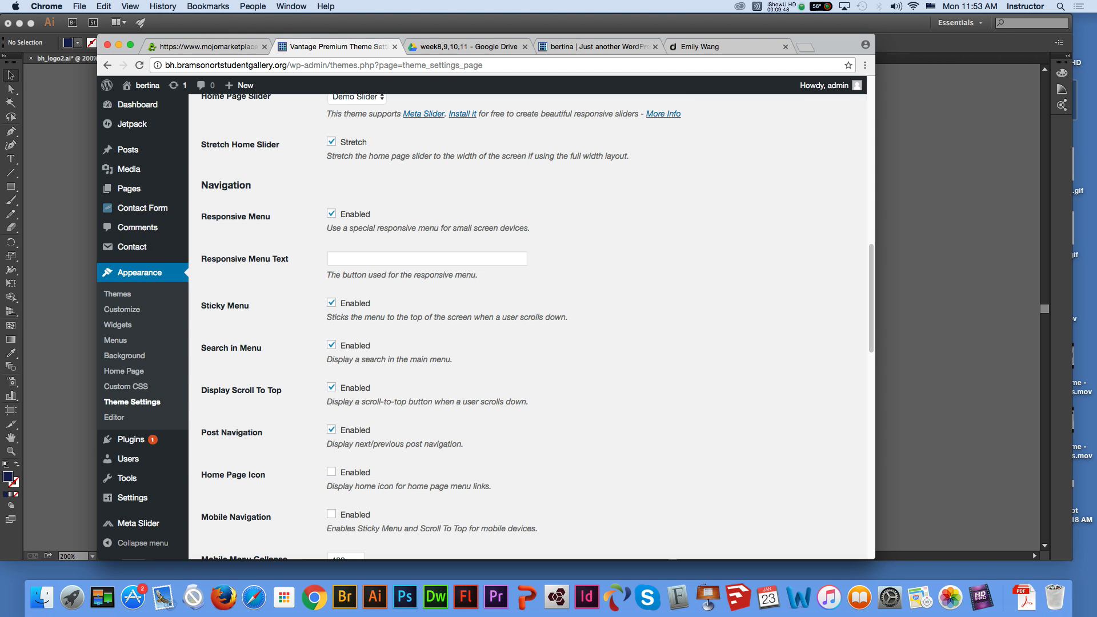
scroll(442, 328, down, 1)
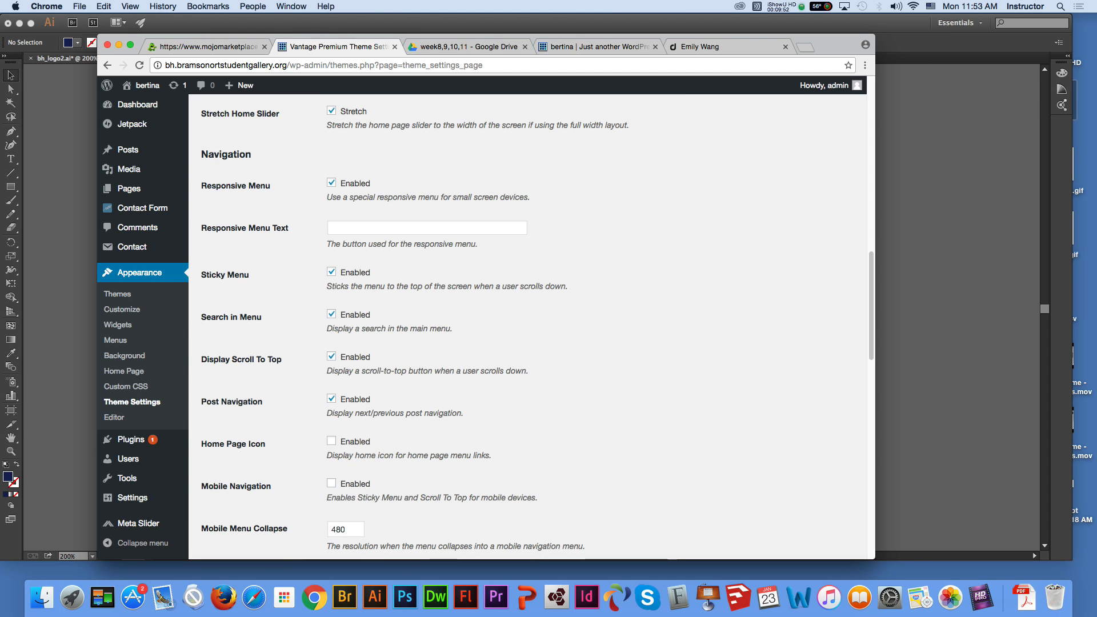
Examine the home page's menu and scroll-to-top behaviour against the theme's Navigation settings.
scroll(415, 328, down, 1)
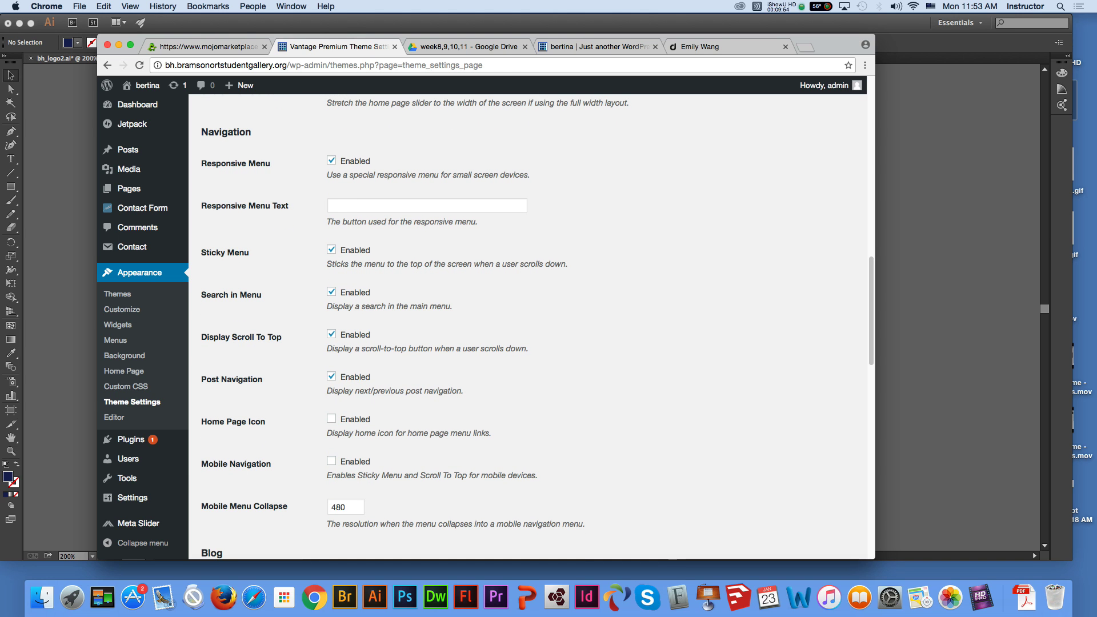
click(599, 47)
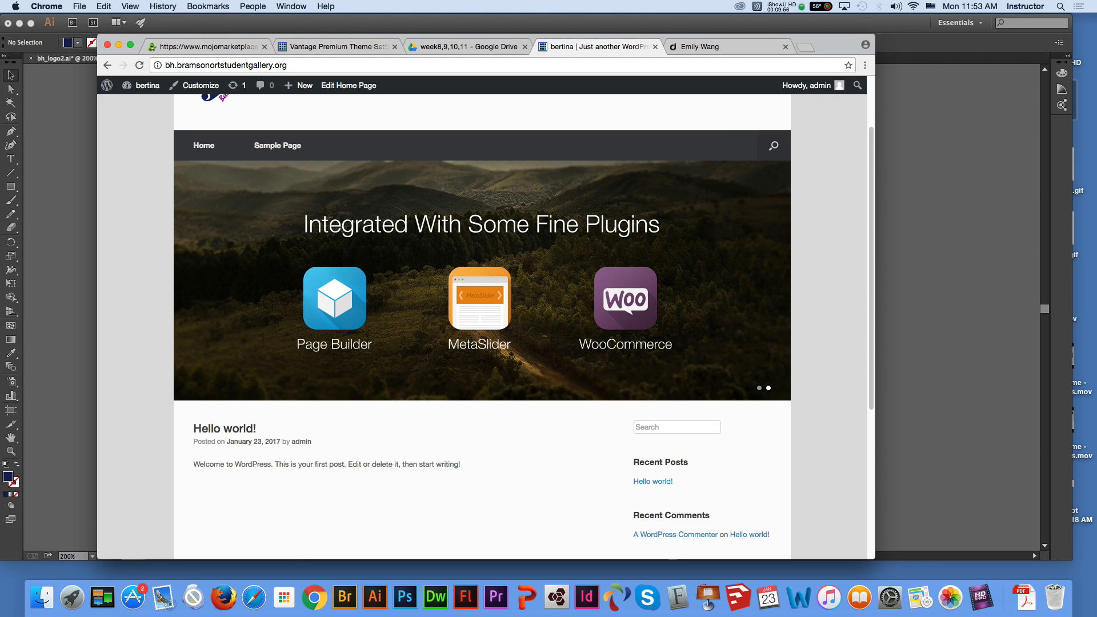
scroll(774, 146, up, 3)
scroll(774, 145, down, 5)
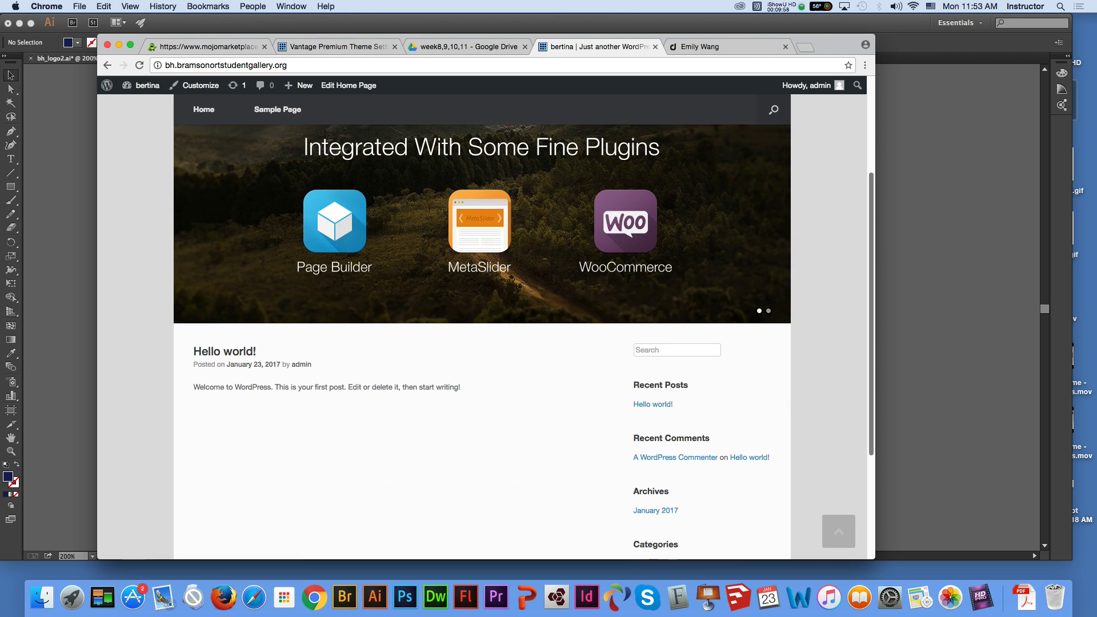
scroll(523, 341, down, 3)
scroll(524, 341, up, 6)
scroll(523, 342, down, 2)
scroll(523, 342, up, 1)
Examine the pinkecho.com example site from header to footer for its menu and scrolling behaviour.
click(720, 47)
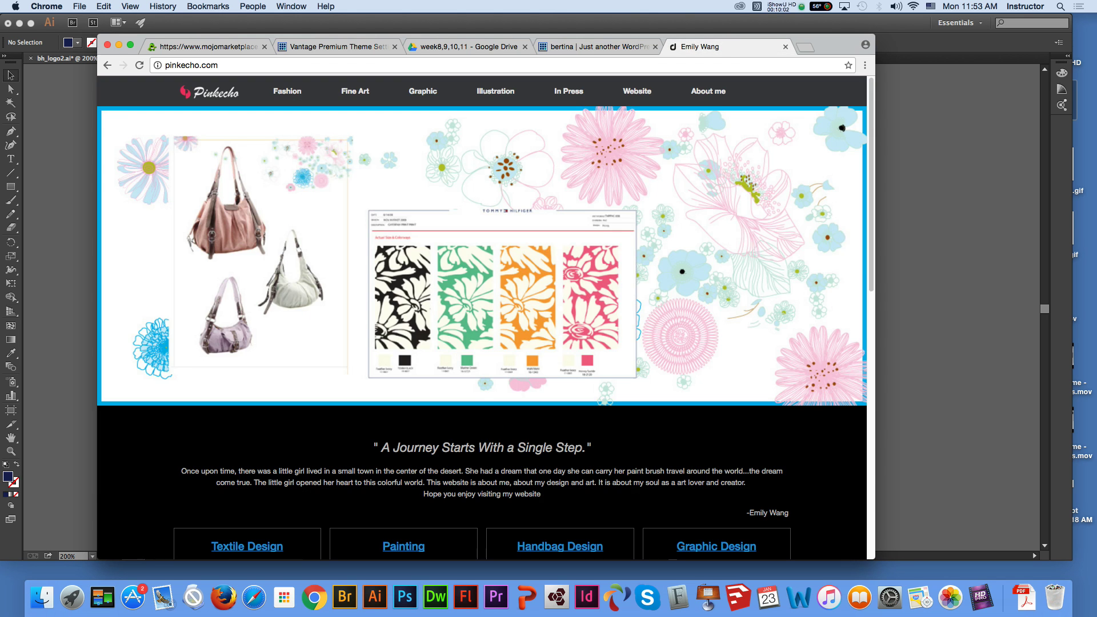
scroll(482, 318, down, 10)
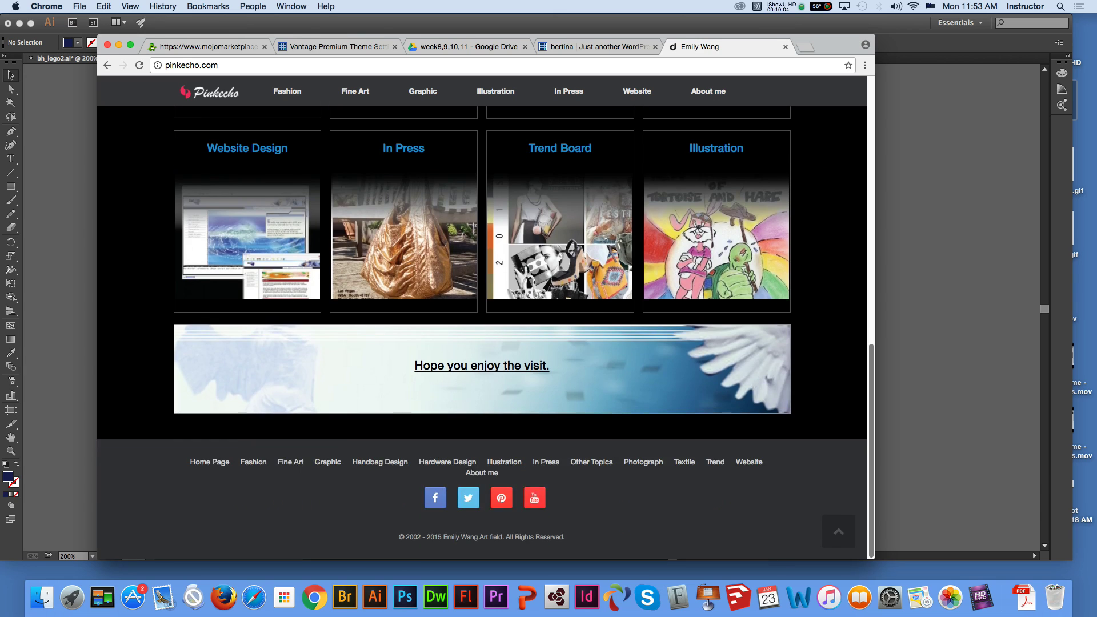
scroll(482, 329, up, 8)
scroll(482, 330, down, 8)
scroll(482, 329, up, 8)
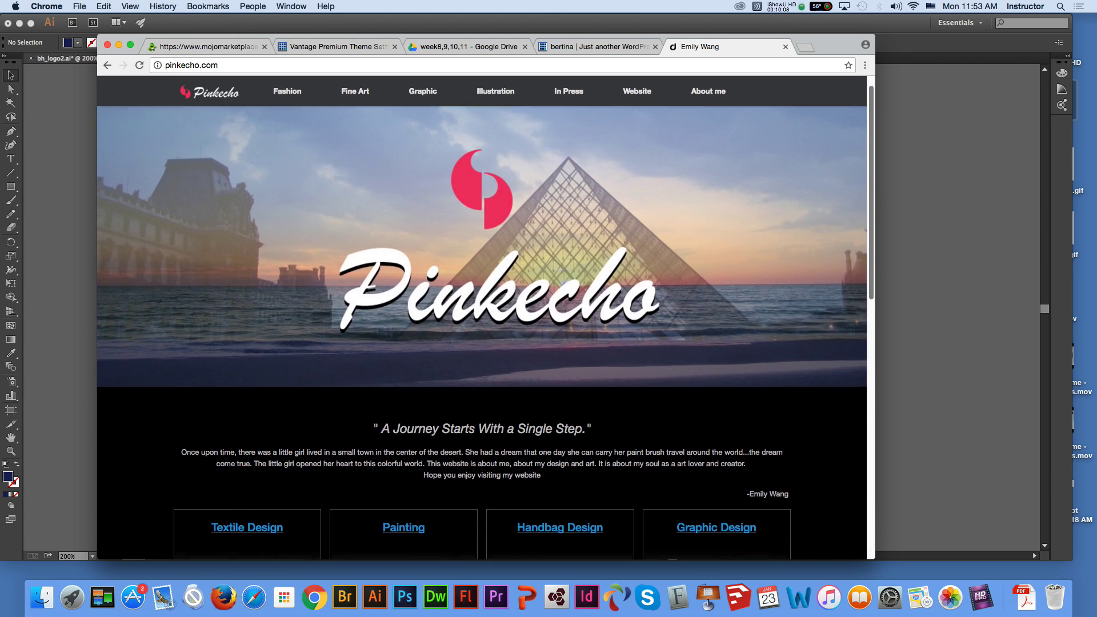
scroll(482, 329, down, 8)
scroll(482, 330, down, 2)
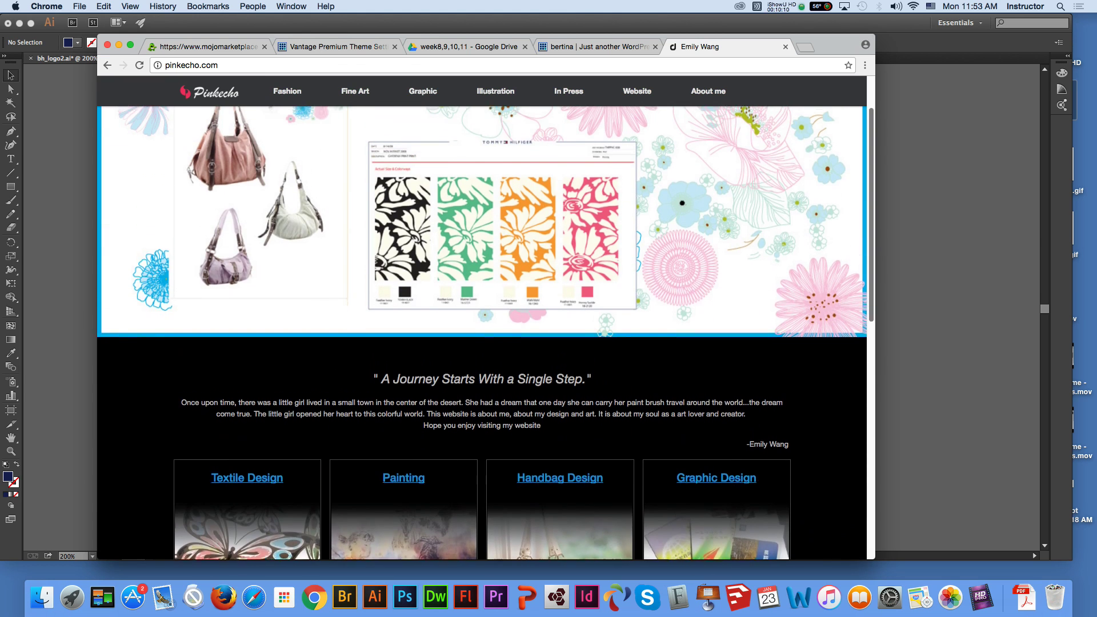
scroll(482, 332, up, 2)
scroll(482, 314, down, 1)
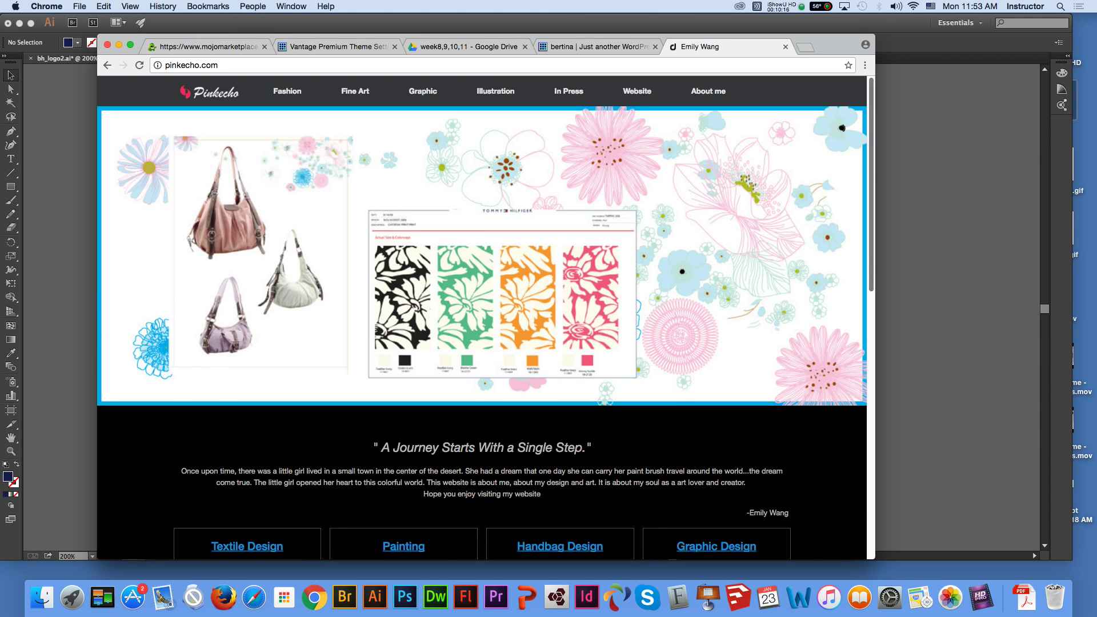
scroll(482, 320, down, 5)
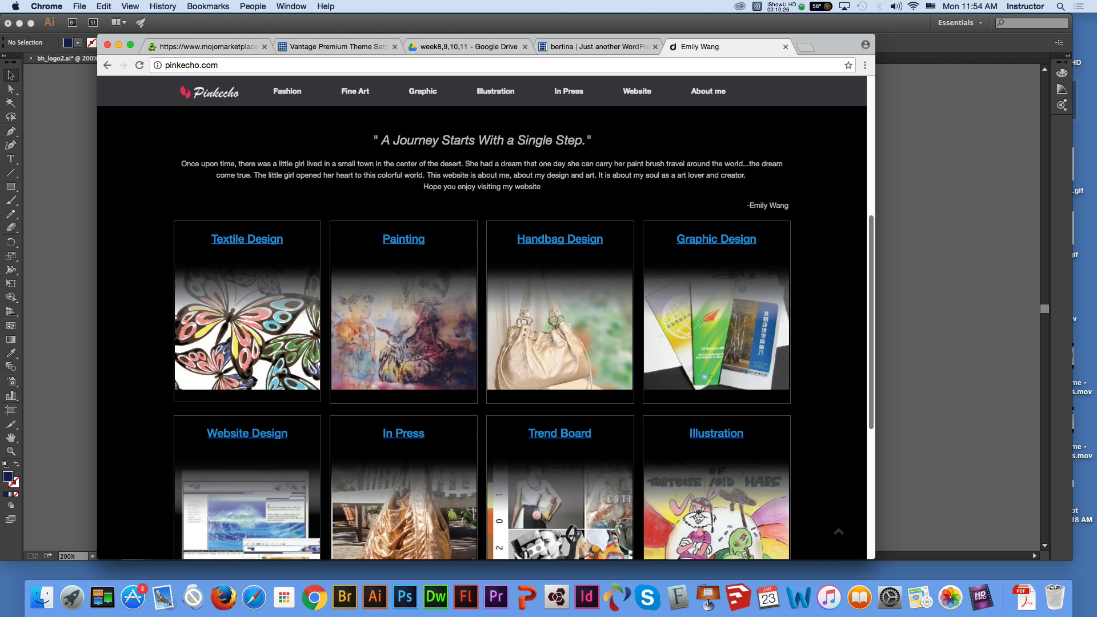
Compare the home page's menu with the pinkecho.com menu and disable Search in Menu in the theme's Navigation settings.
click(335, 47)
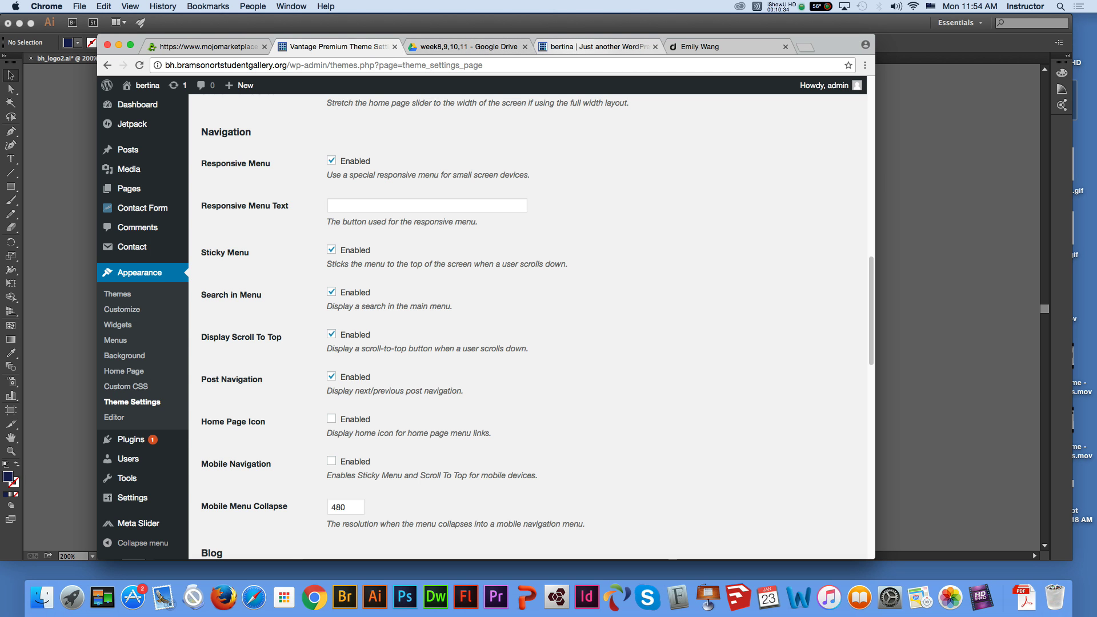
click(594, 46)
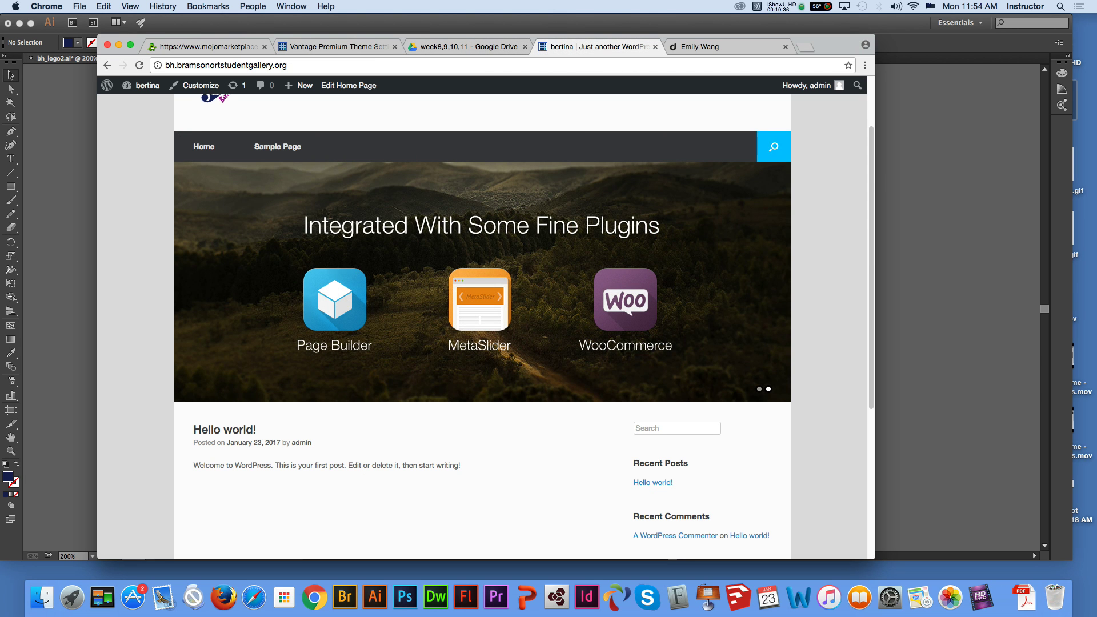
click(715, 47)
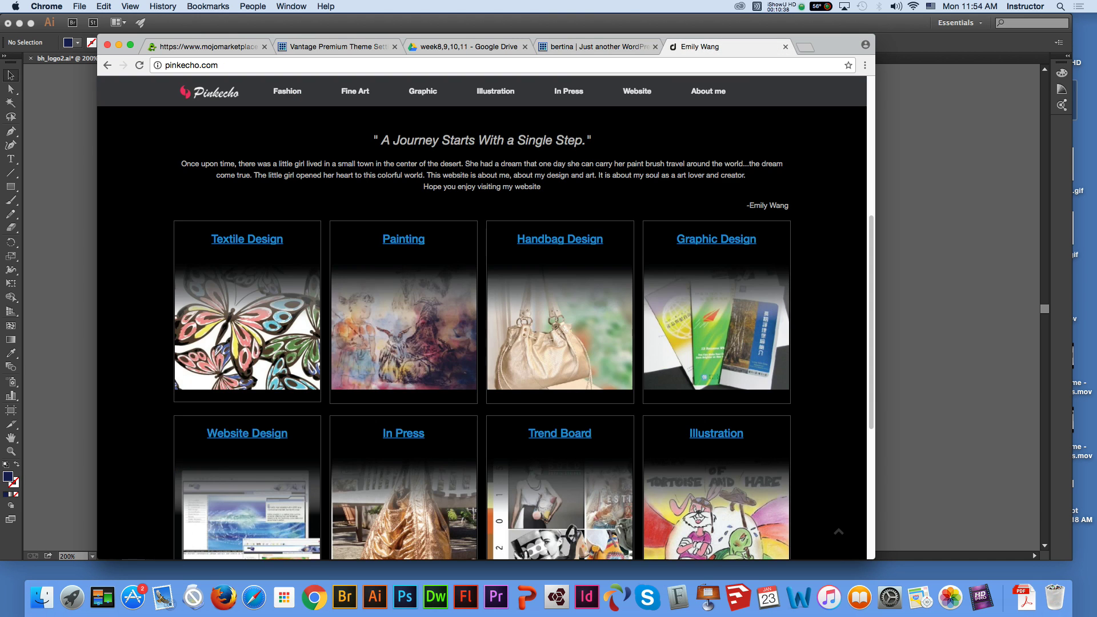
click(597, 46)
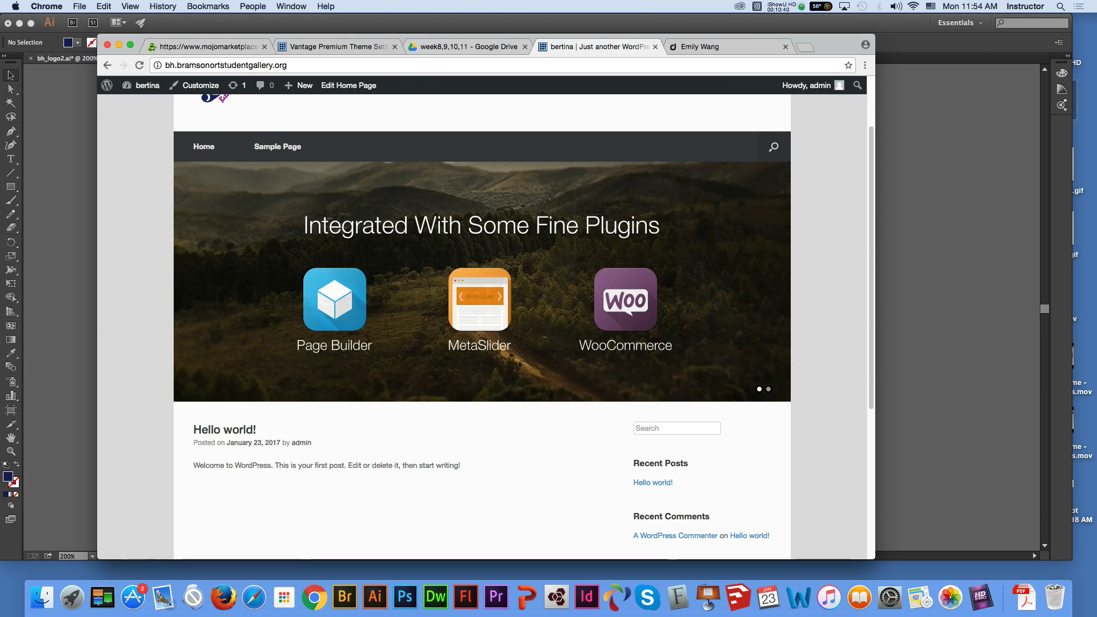
click(337, 47)
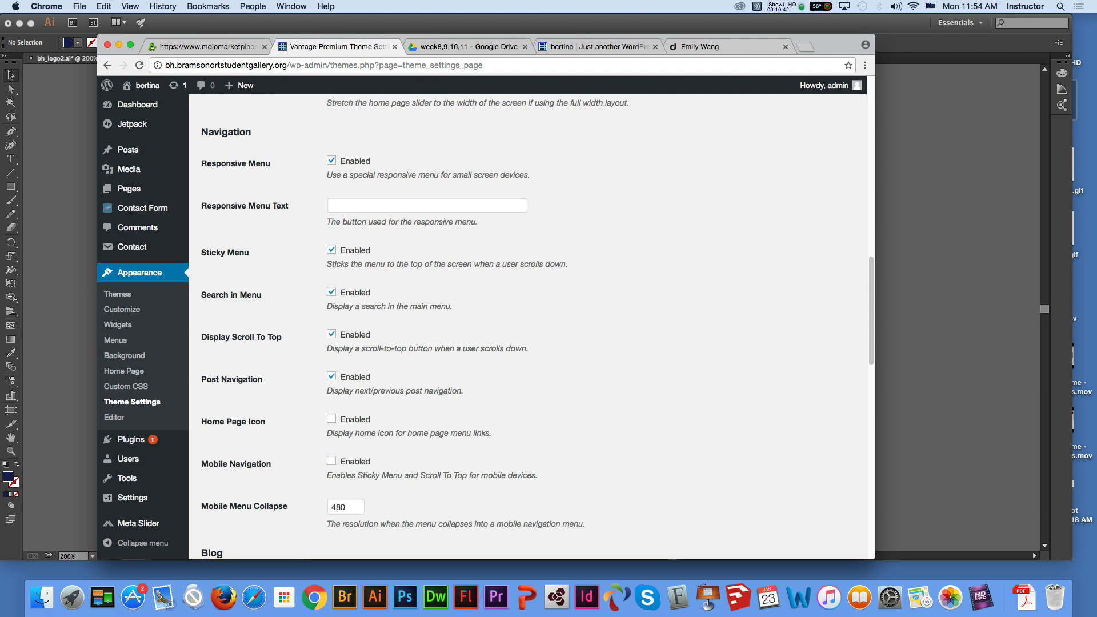
click(332, 293)
View the home page and test the Back To Top control at the end of the pinkecho.com page.
click(595, 47)
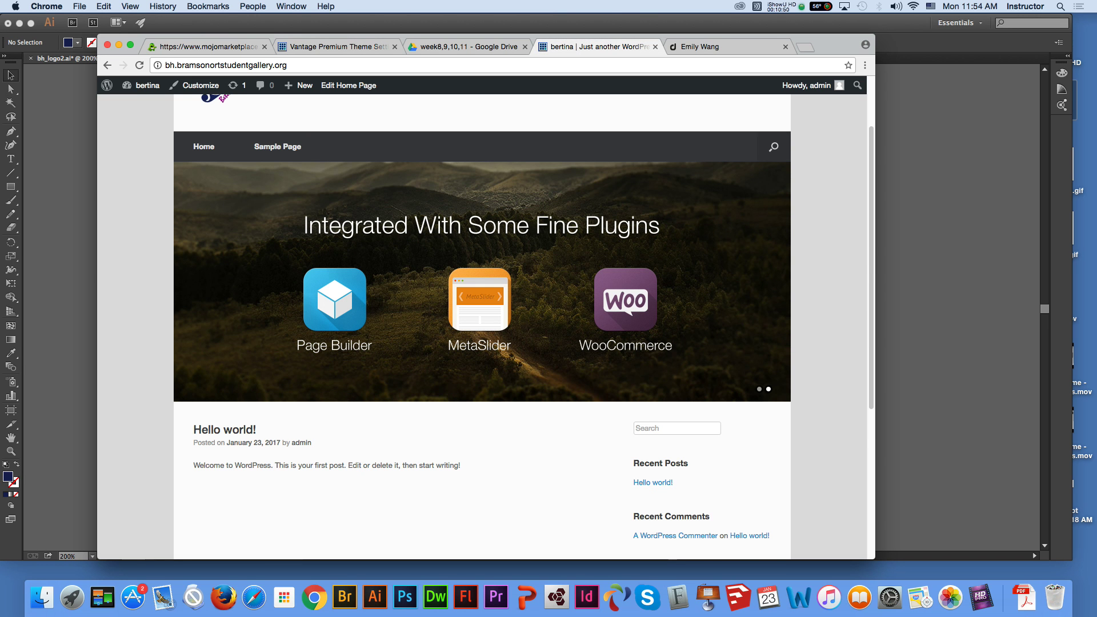
click(724, 46)
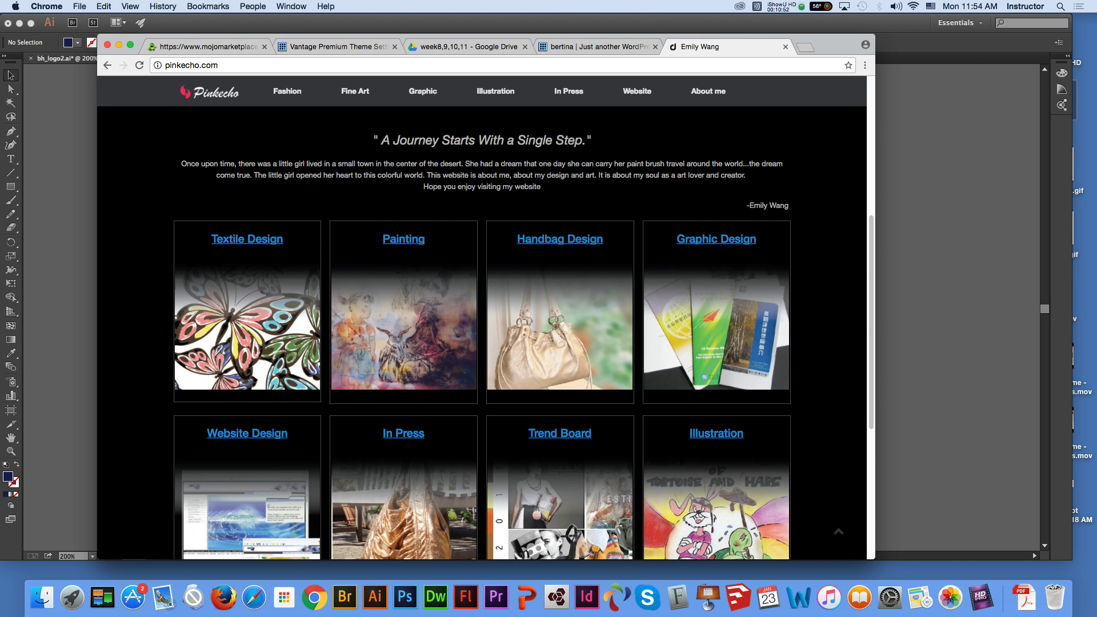
scroll(482, 332, up, 5)
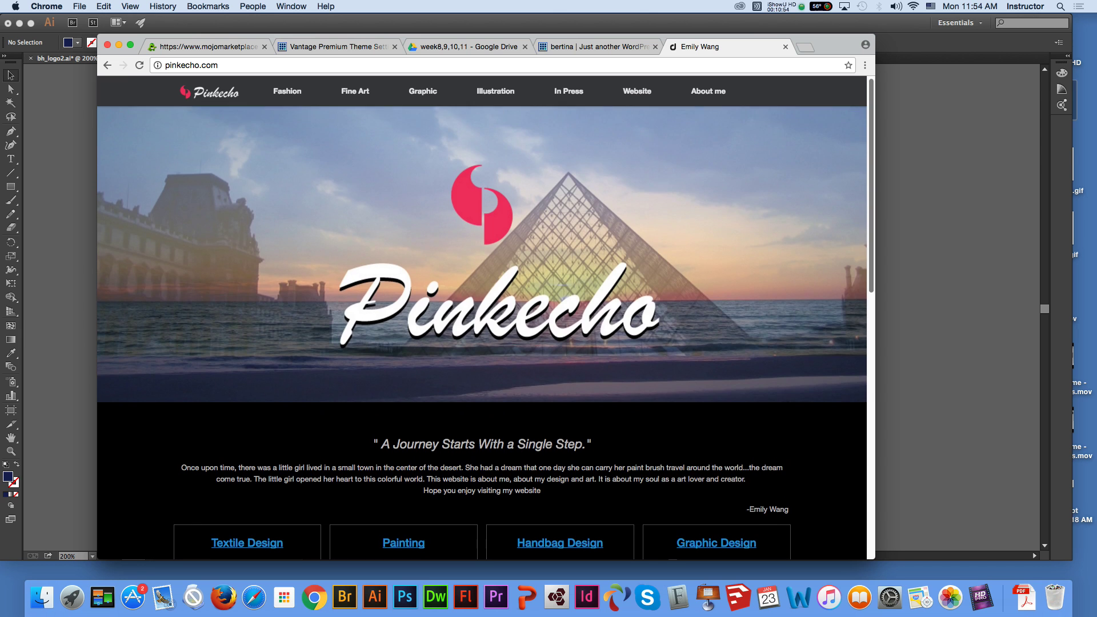
scroll(482, 331, down, 5)
scroll(482, 343, down, 5)
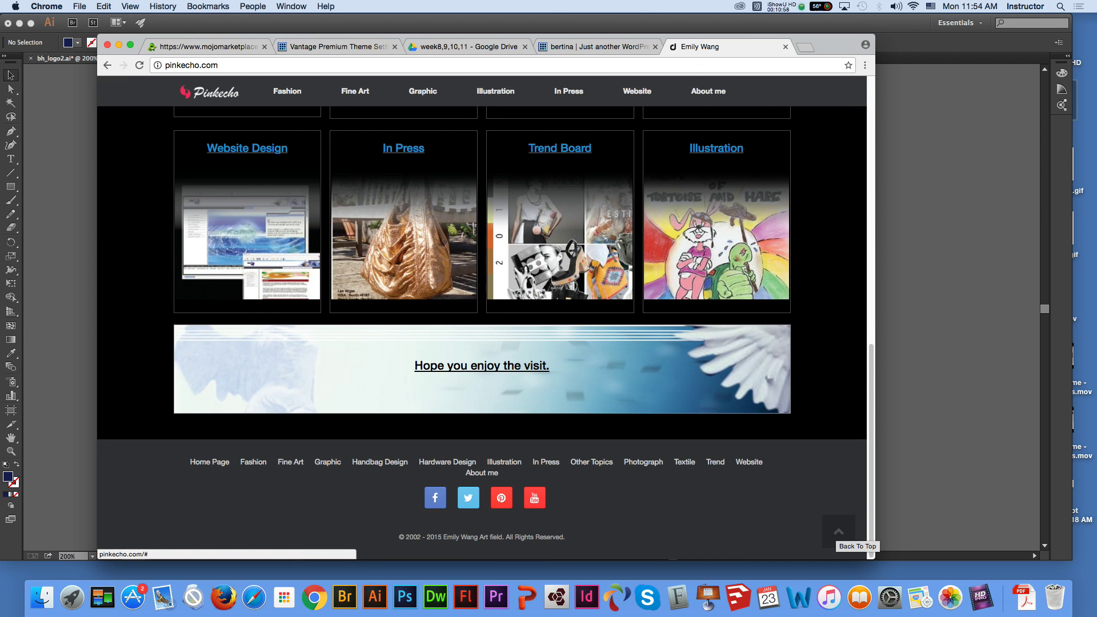
click(840, 531)
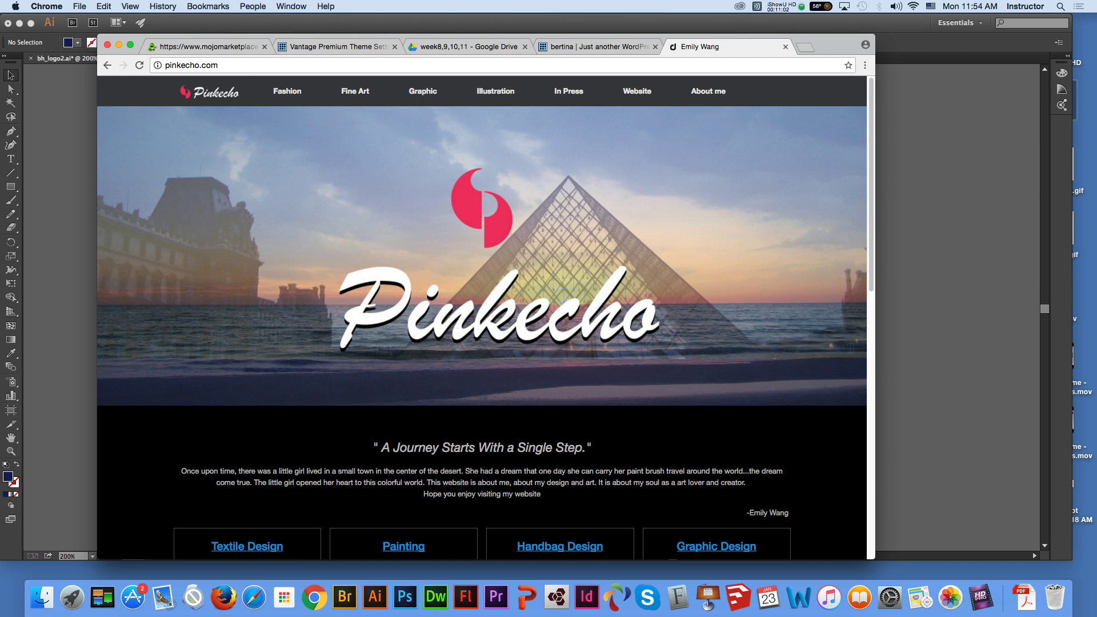
Enable Mobile Navigation in the theme's Navigation settings.
click(337, 47)
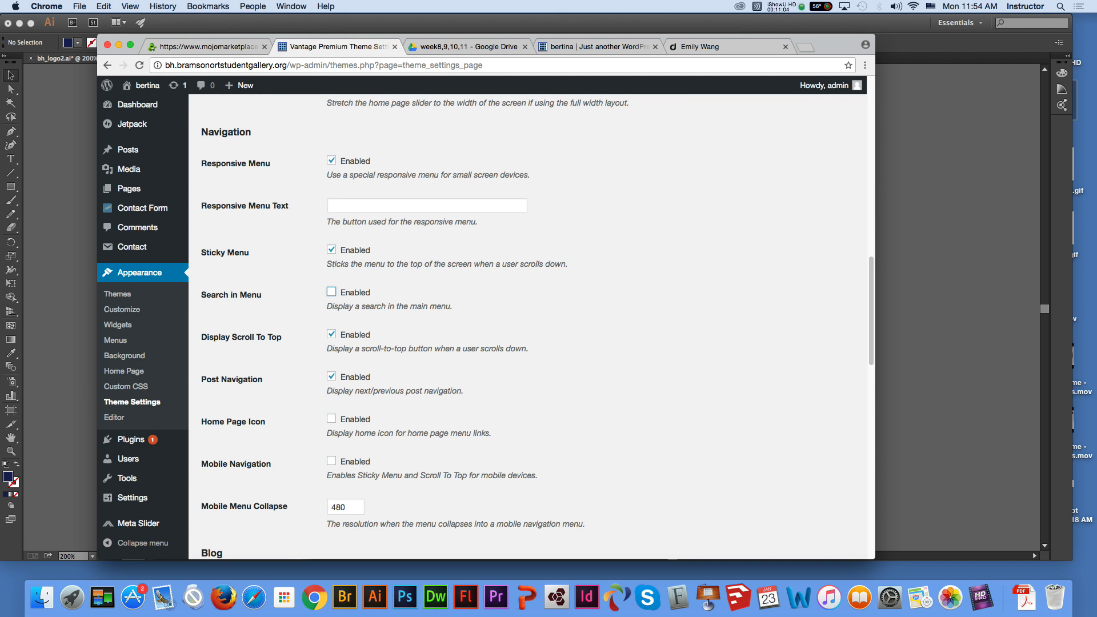
scroll(415, 327, down, 2)
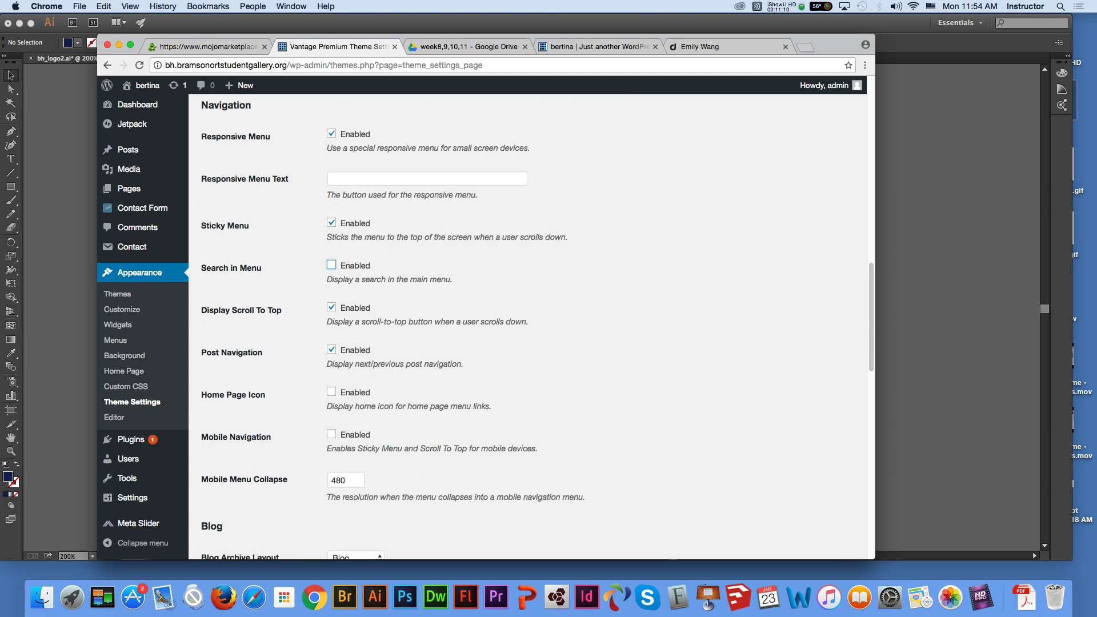
scroll(537, 331, down, 4)
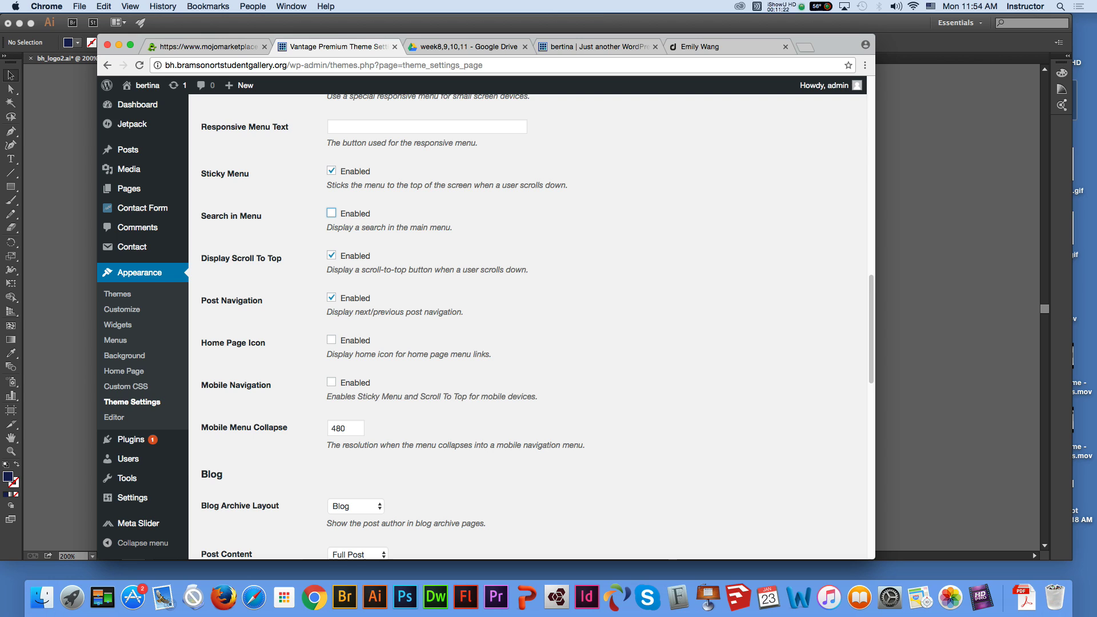
scroll(528, 320, down, 1)
click(332, 374)
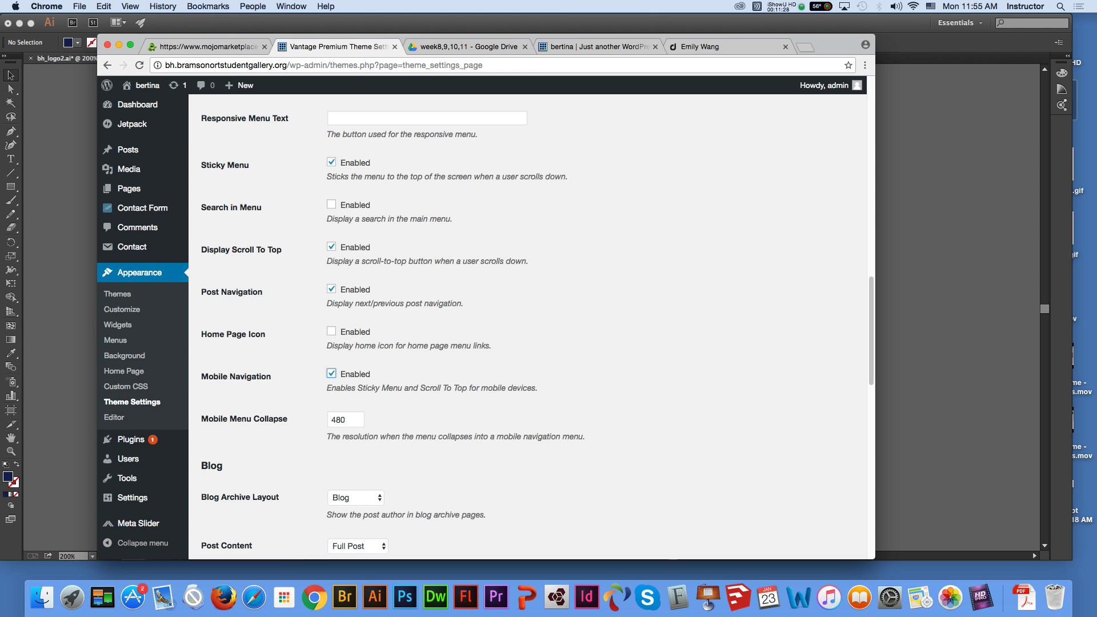
Set the Mobile Menu Collapse resolution to 320 in the theme settings.
scroll(527, 325, down, 5)
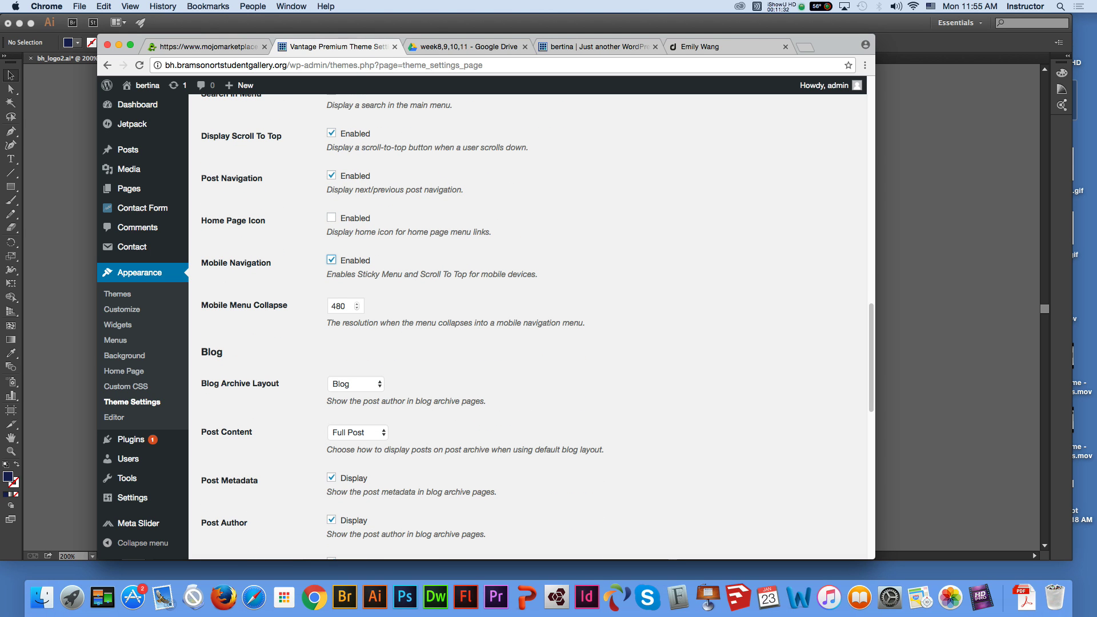
key(Tab)
text(320)
key(Tab)
Review the Blog Archive Layout choices and the remaining Blog, Social and General options in the theme settings.
scroll(537, 329, down, 4)
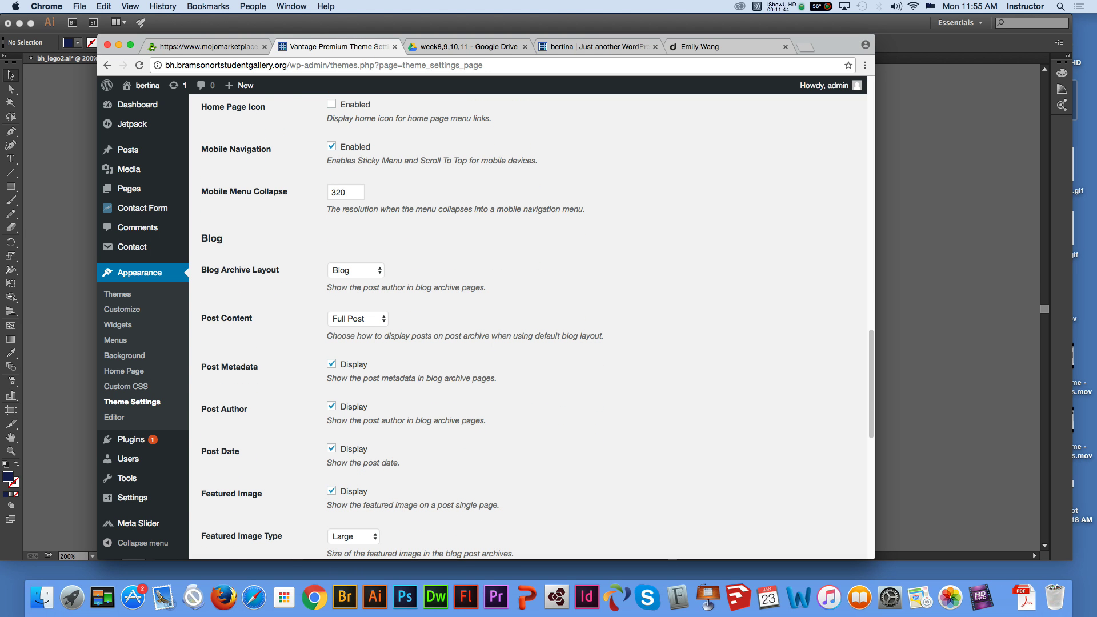
click(356, 270)
key(Escape)
scroll(537, 326, down, 2)
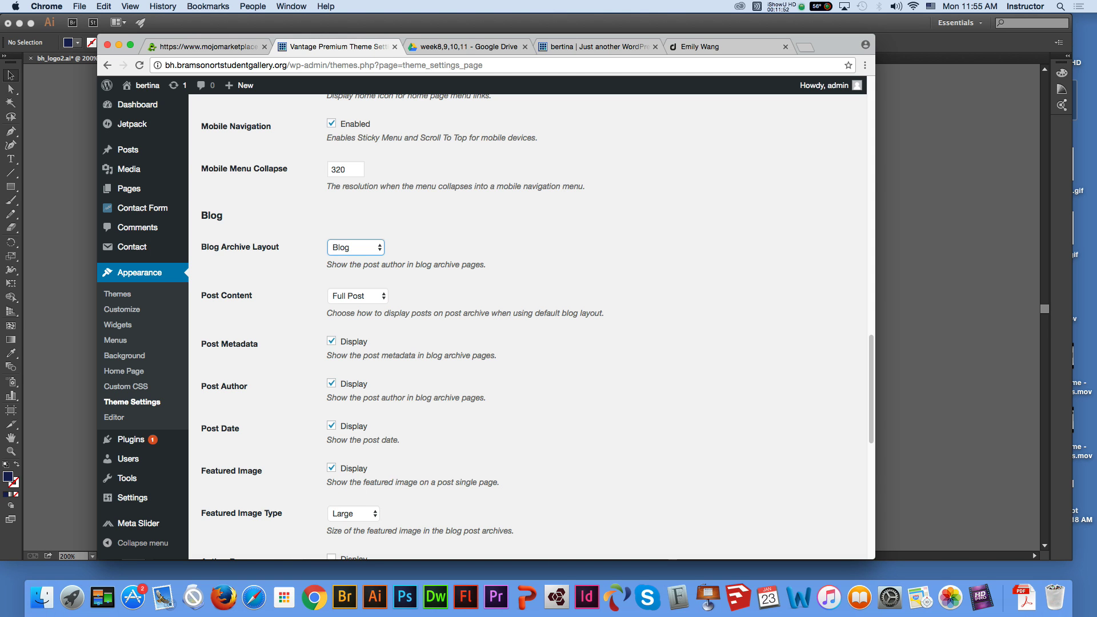
scroll(538, 326, down, 5)
scroll(402, 328, down, 3)
scroll(537, 326, down, 6)
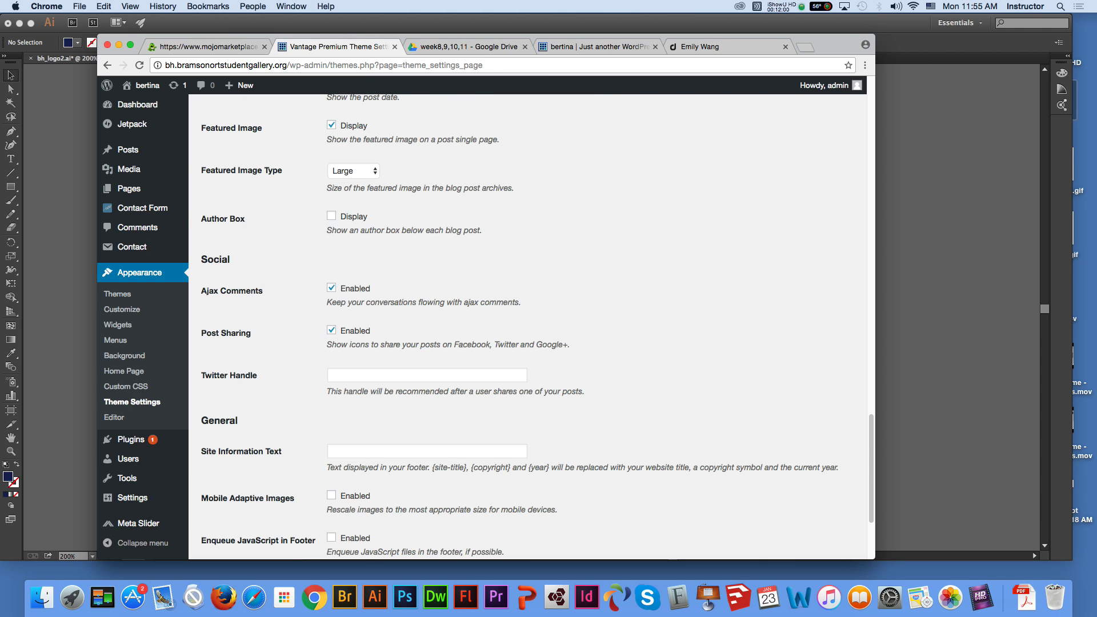
scroll(528, 325, up, 8)
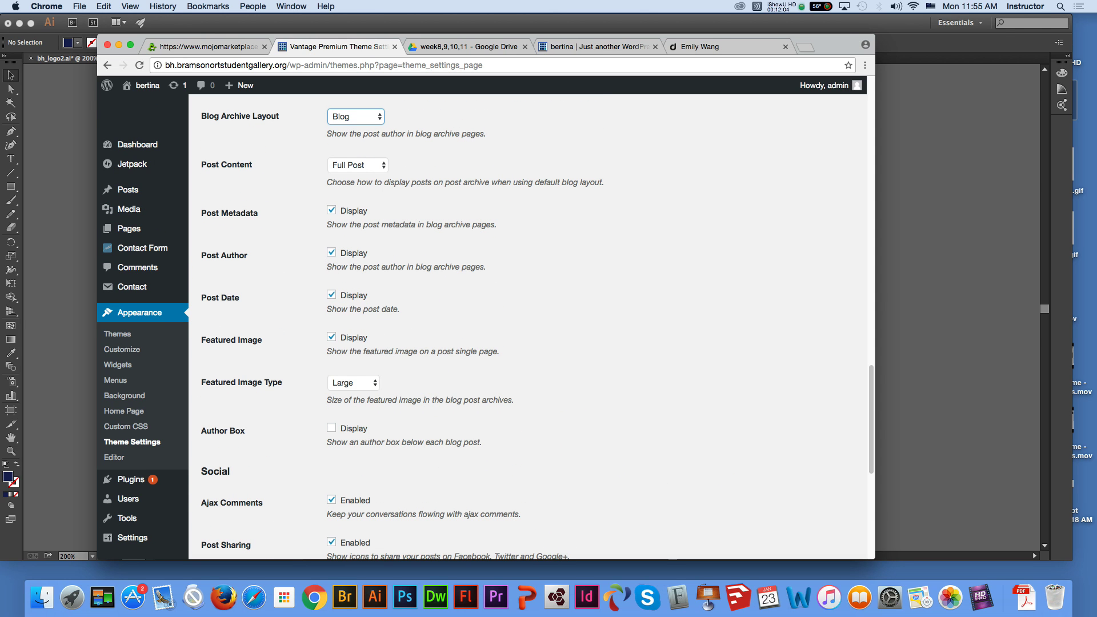
scroll(528, 326, down, 6)
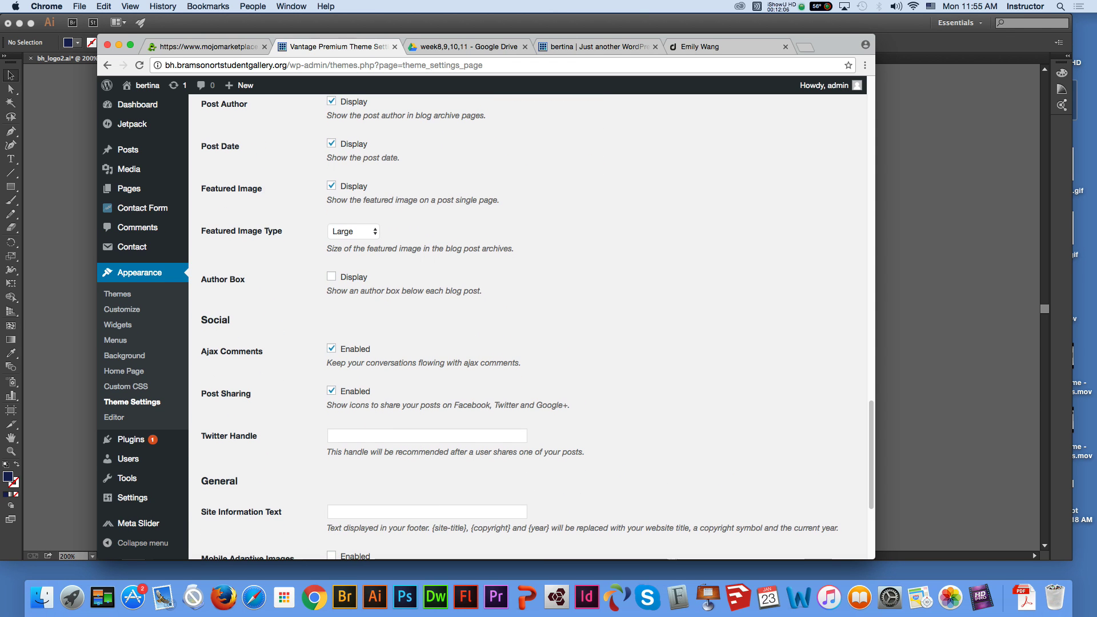
scroll(528, 326, down, 5)
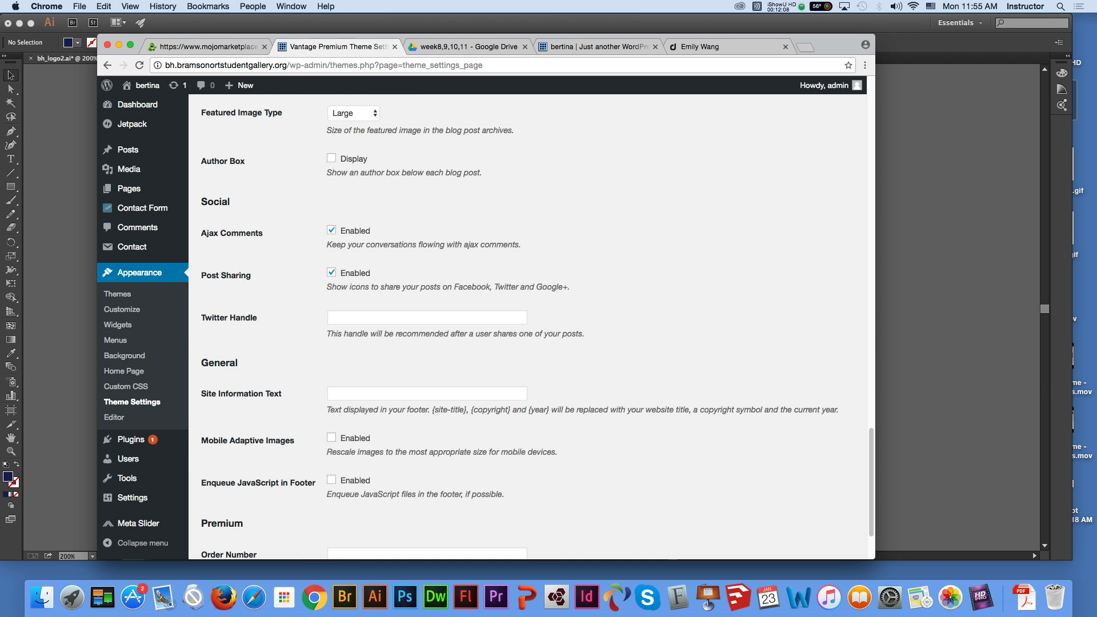
Disable Ajax Comments and Post Sharing in the theme's Social settings.
click(331, 231)
key(Tab)
scroll(528, 326, down, 2)
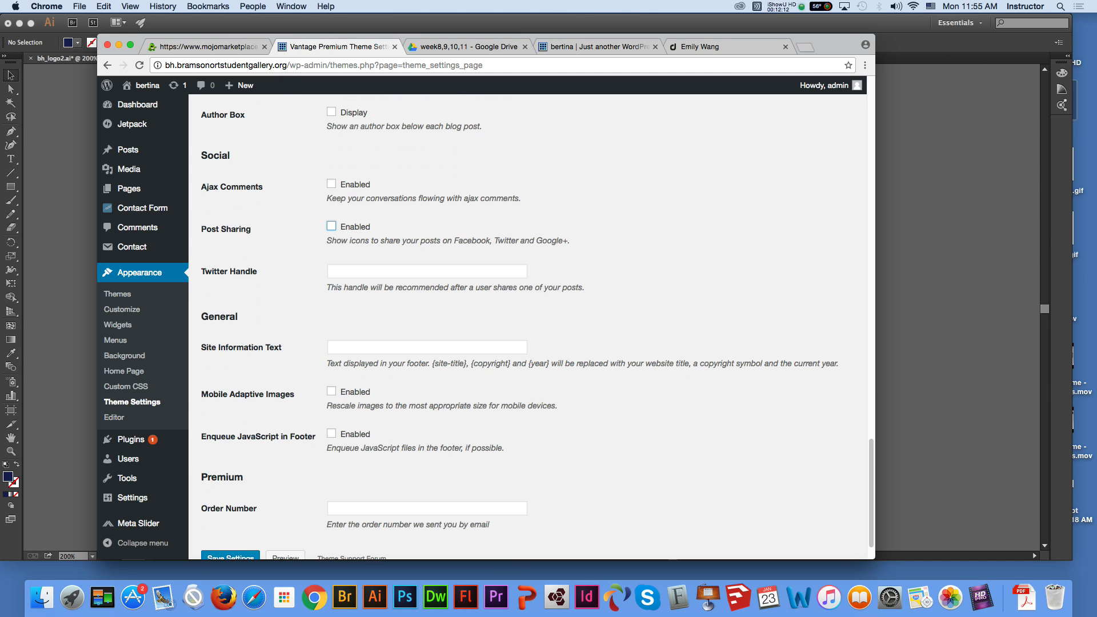
scroll(527, 326, down, 1)
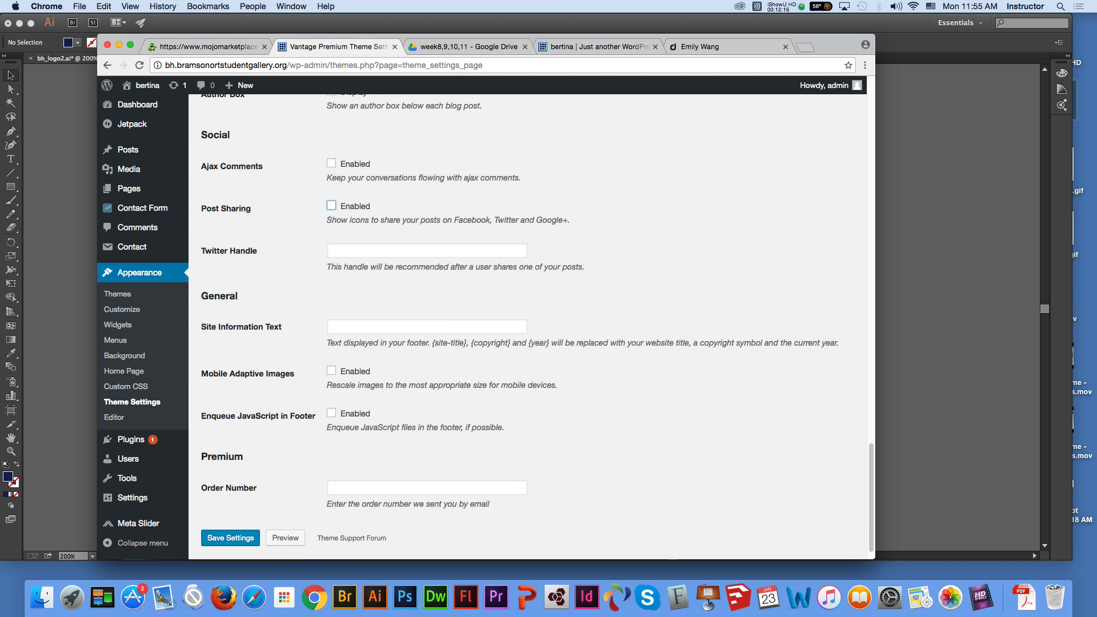
scroll(530, 327, down, 1)
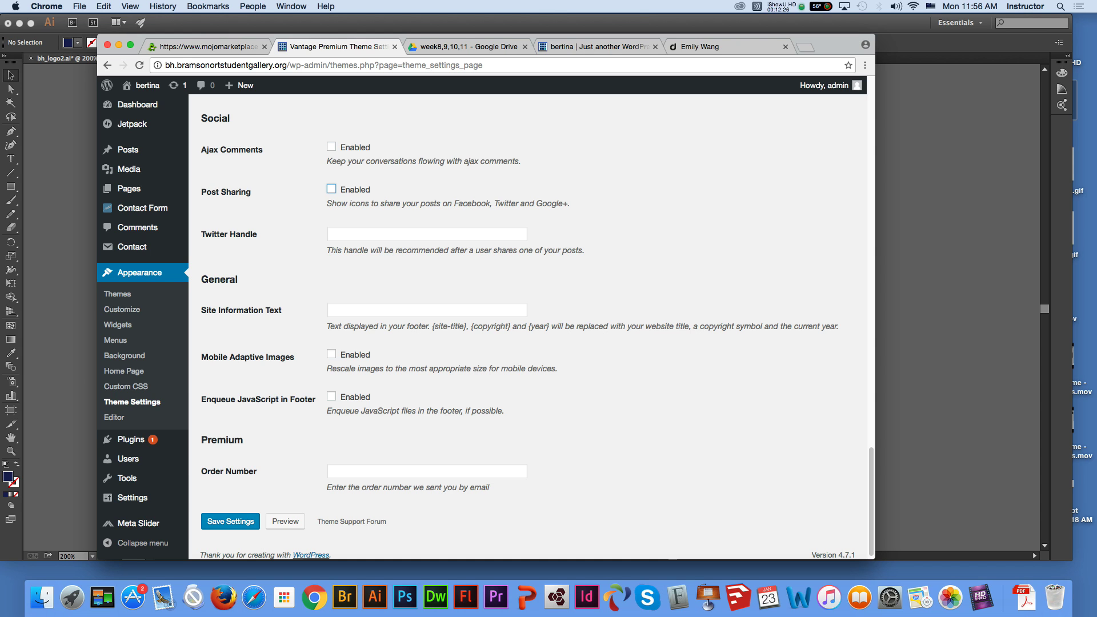
Copy the {copyright} placeholder from the field description into the Site Information Text under General.
click(372, 310)
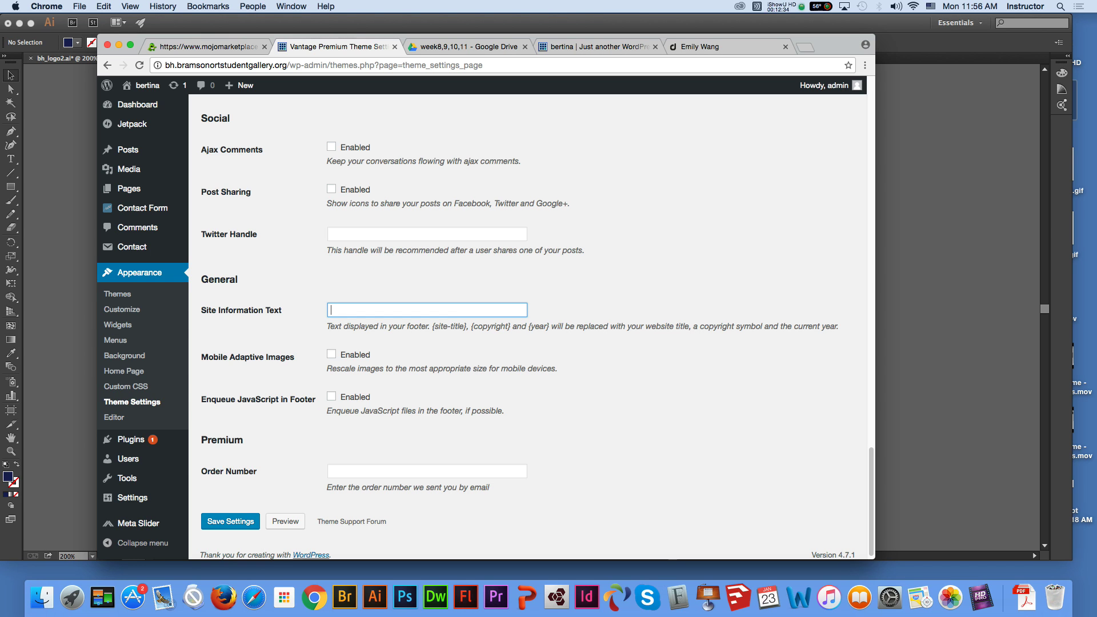
drag(471, 327, 511, 326)
key(super+c)
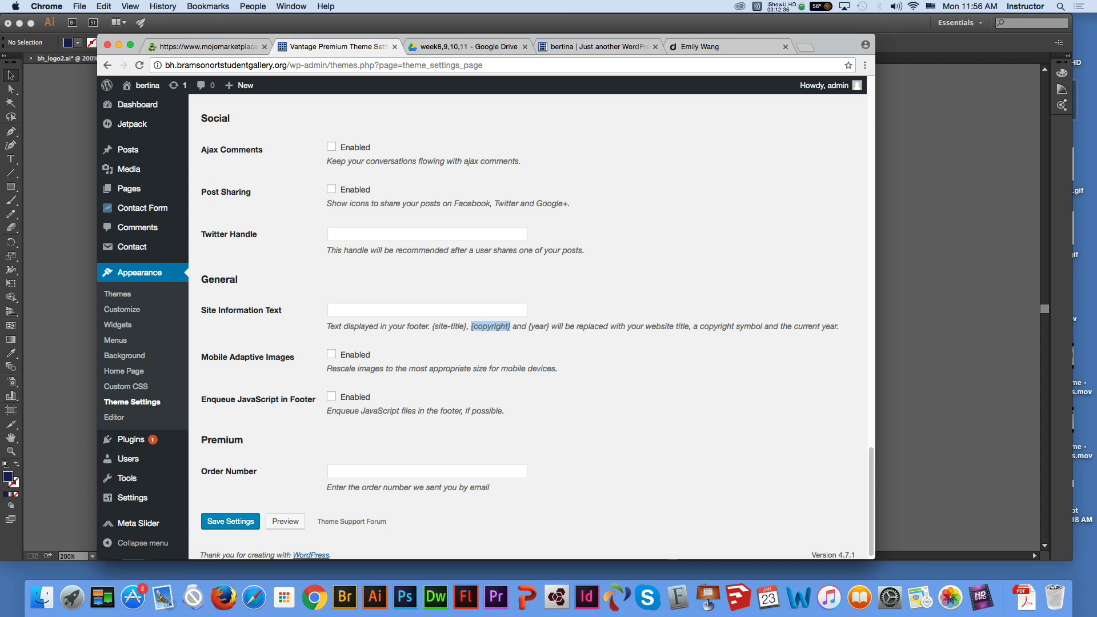
click(427, 310)
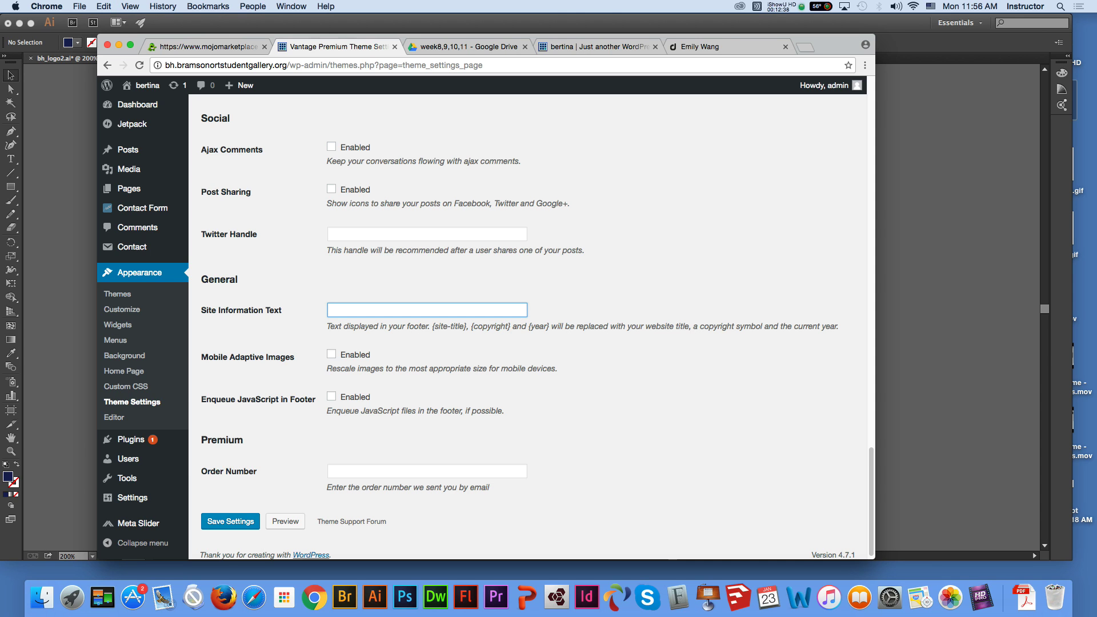
key(super+v)
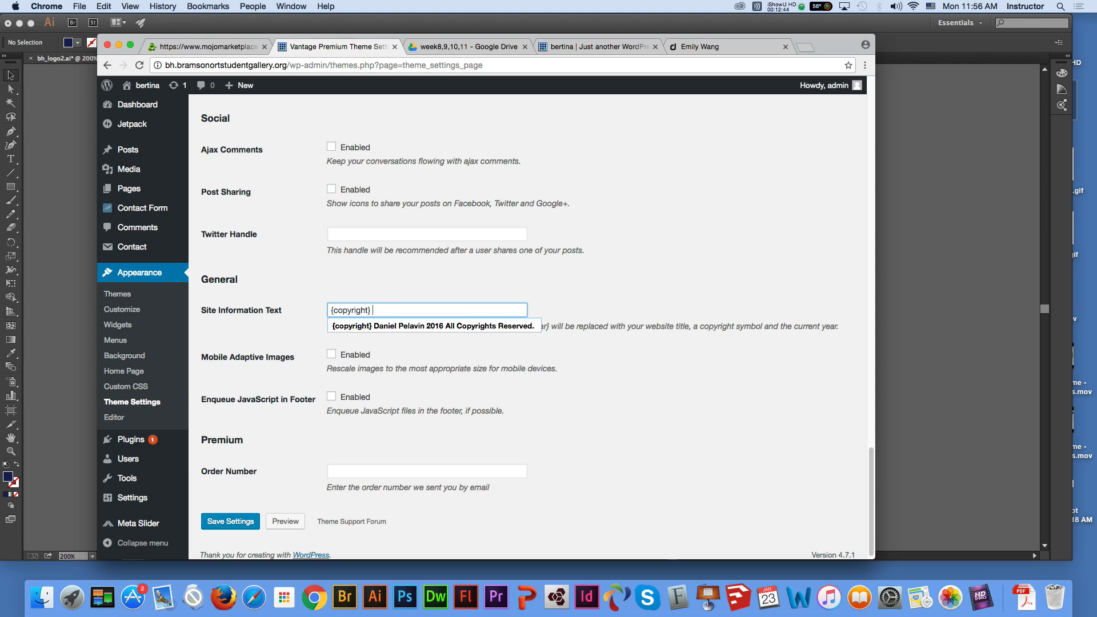
Complete the Site Information Text after the placeholder with "2017 Betina Musical Website, All Copyrights Reserved".
text(2017)
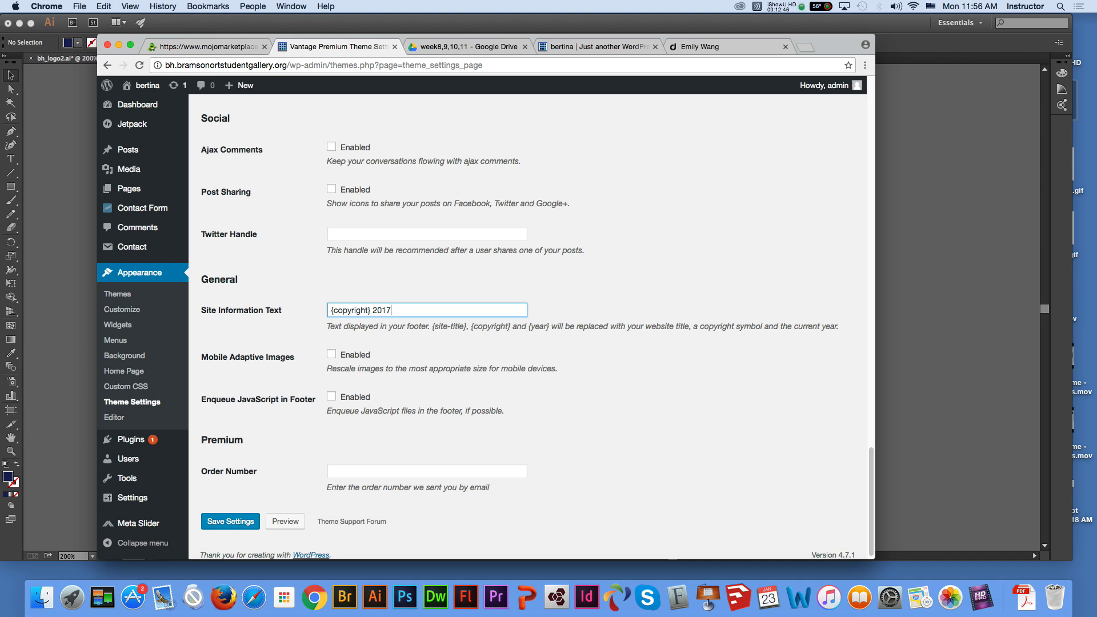
text( Betina )
text(Musica)
text(l Website)
text(, All)
text( Copy)
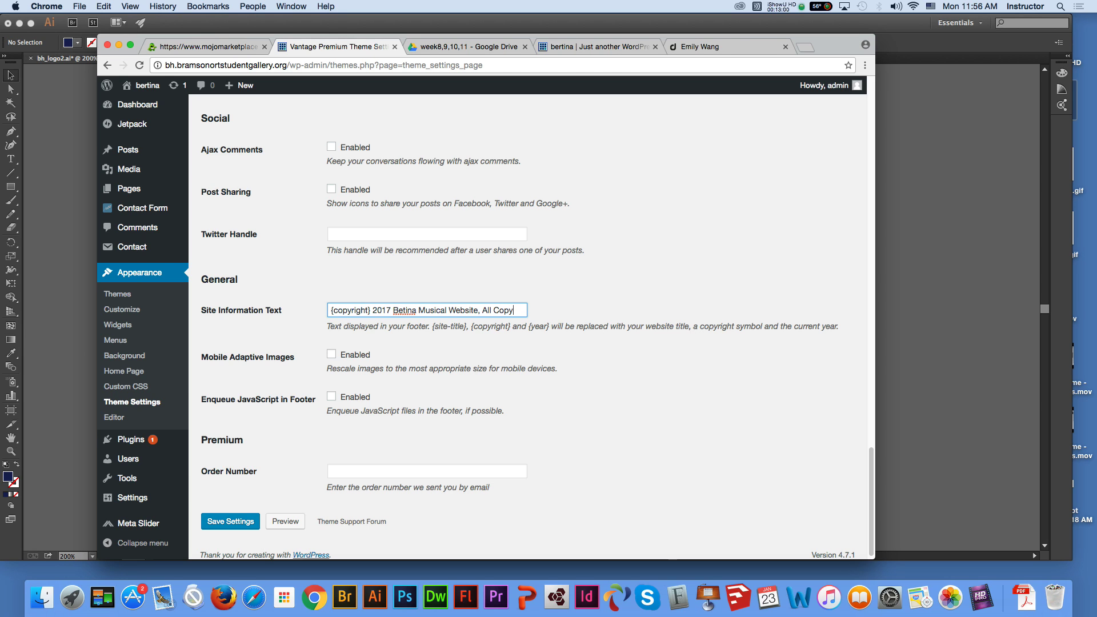
text(rights )
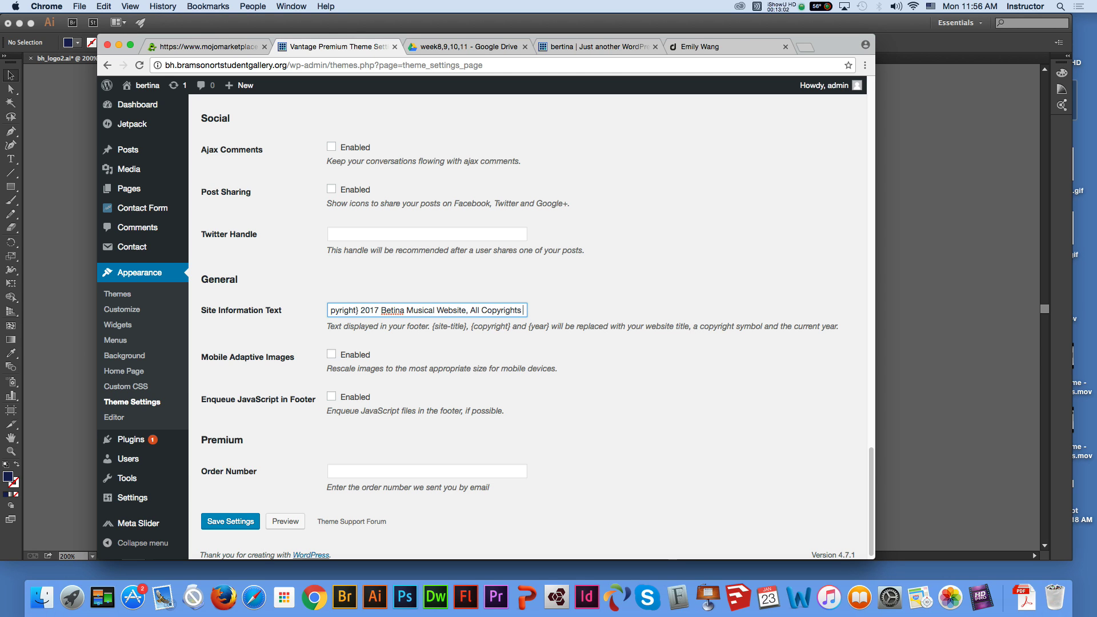
text(Reserved)
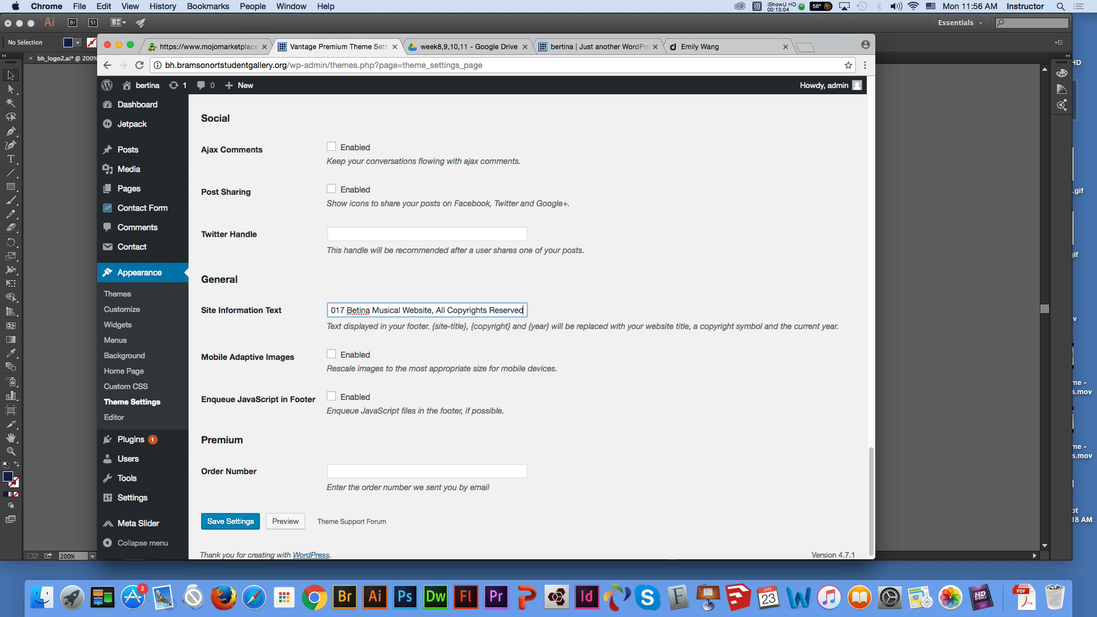
click(640, 285)
Enable Mobile Adaptive Images and Enqueue JavaScript in Footer, and save the theme settings.
scroll(528, 327, down, 1)
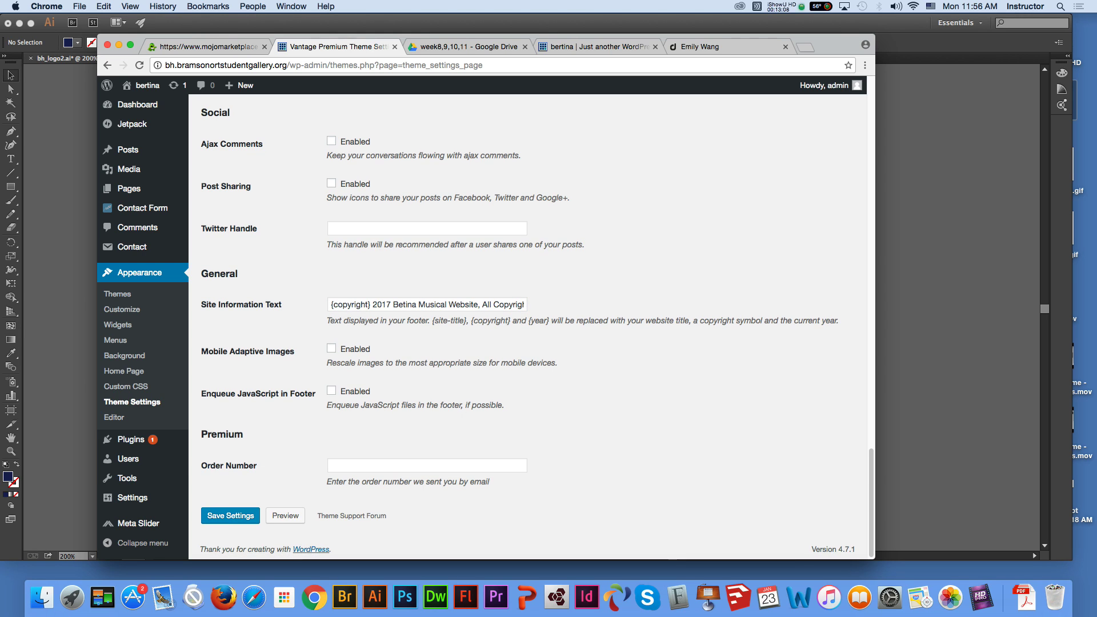
click(331, 348)
click(331, 390)
scroll(331, 391, down, 1)
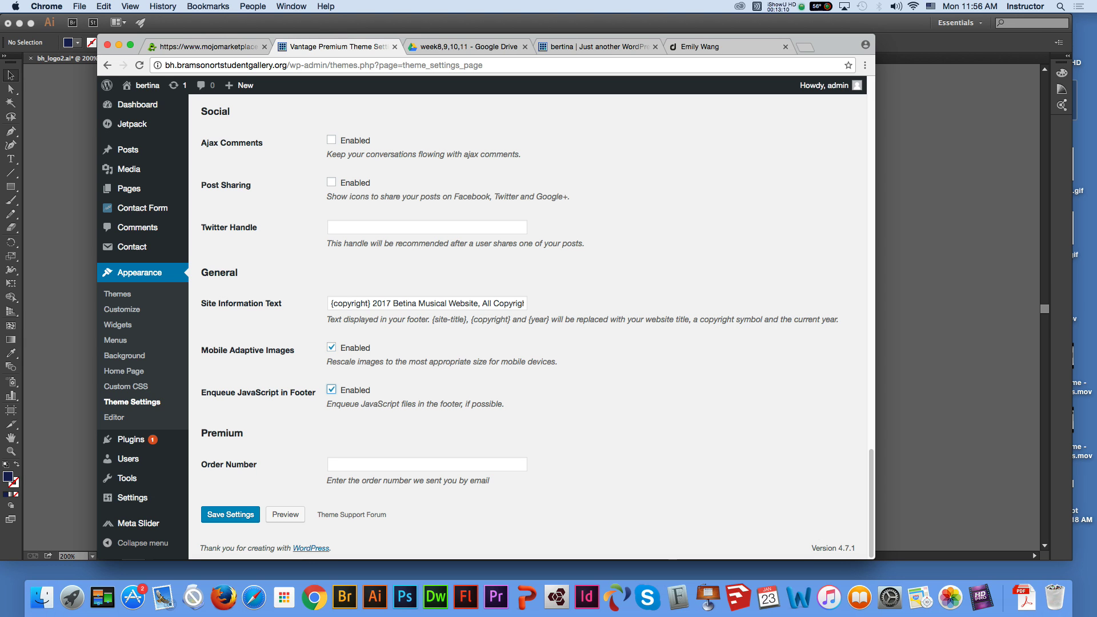
click(231, 515)
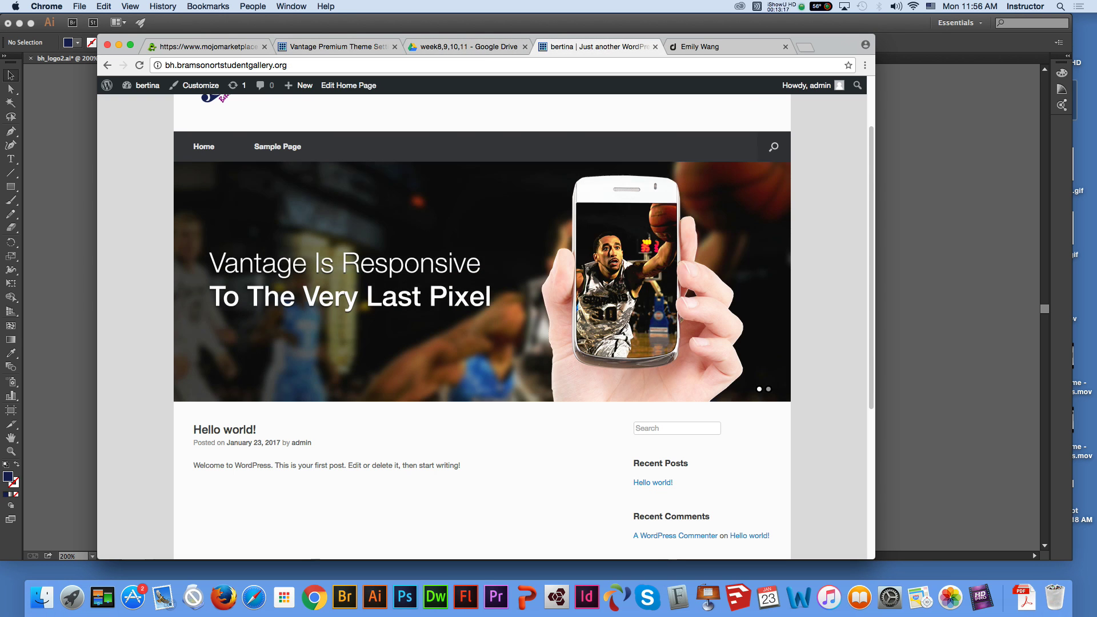
Reload the site's home page and examine its logo, navigation, slider and footer text.
click(595, 46)
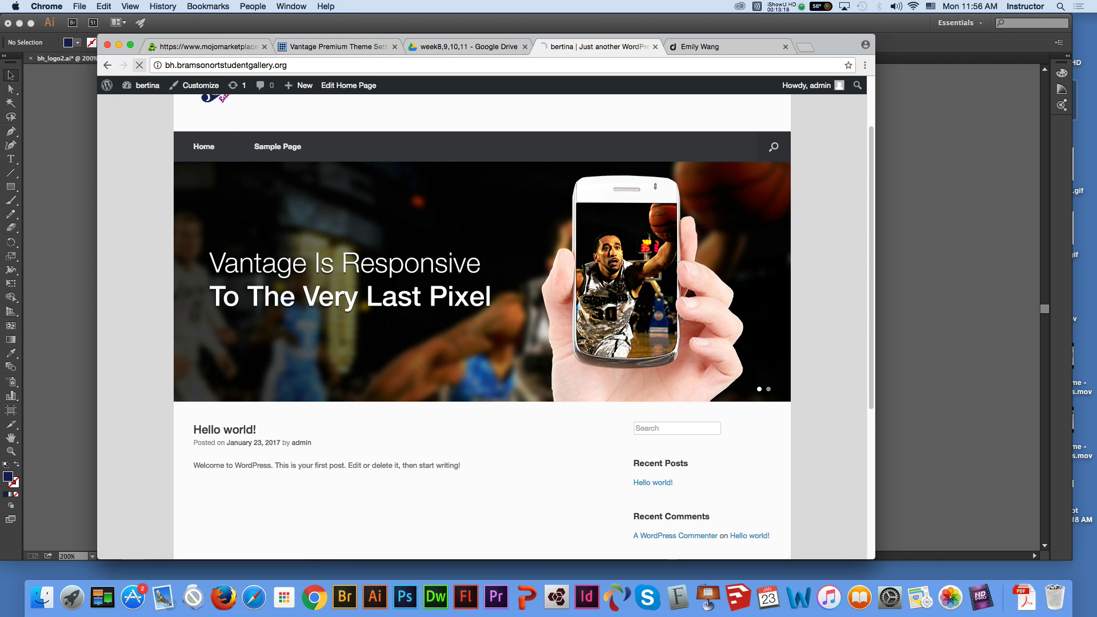
scroll(483, 326, up, 3)
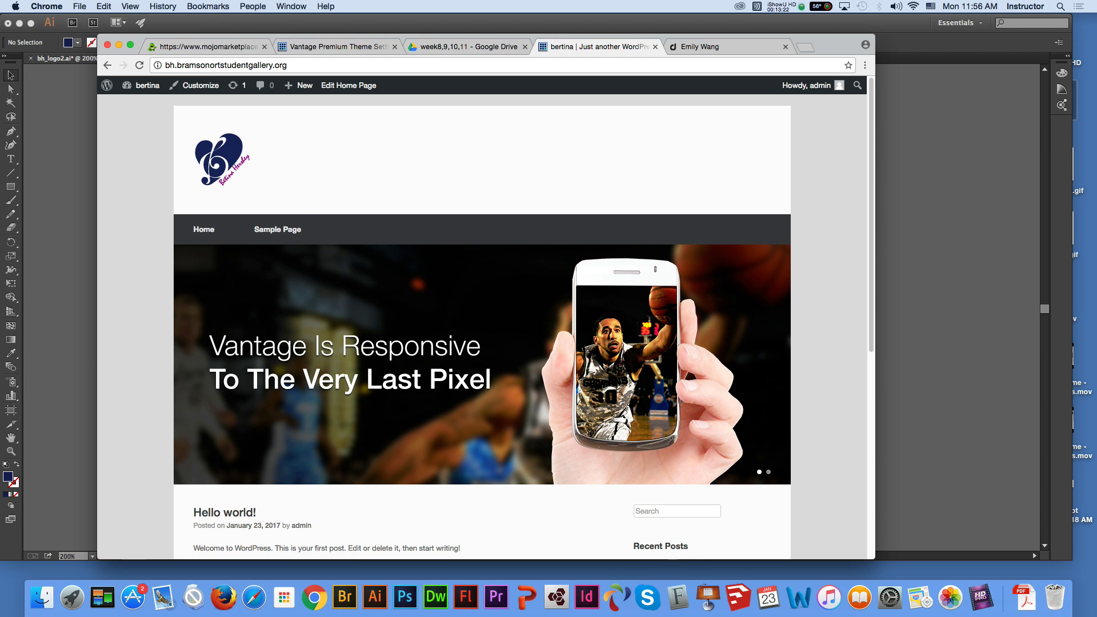
scroll(483, 326, down, 6)
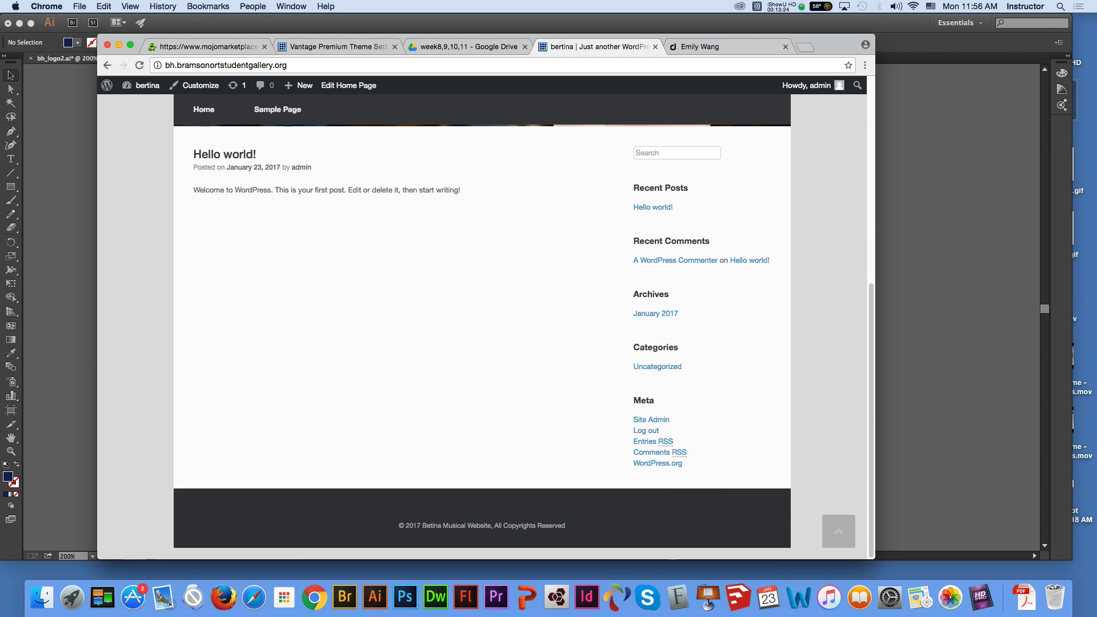
scroll(483, 326, up, 6)
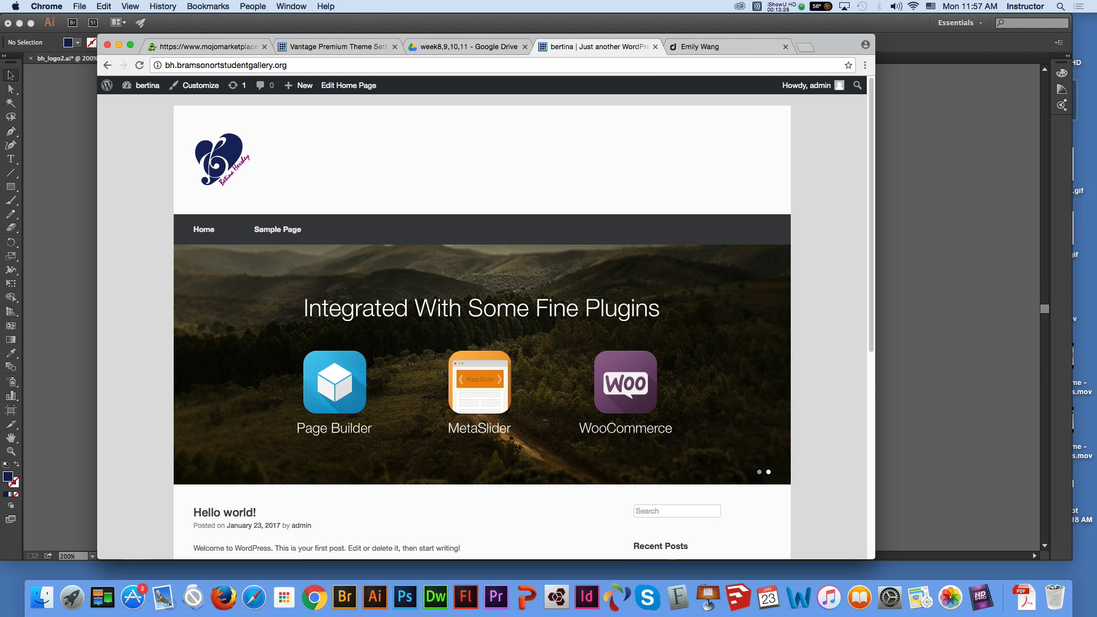
click(466, 46)
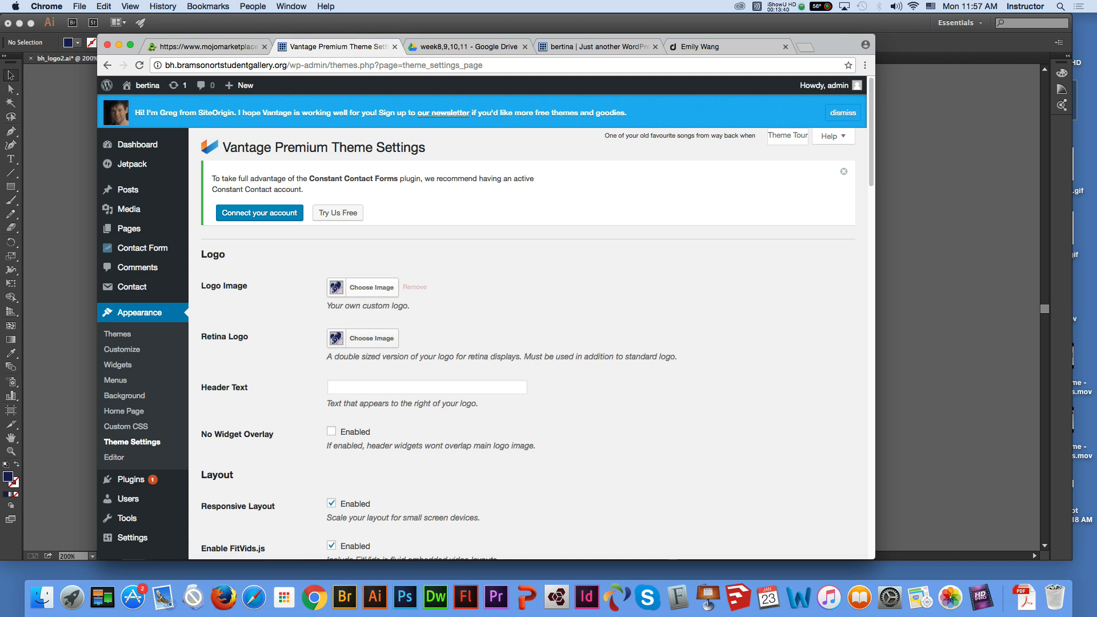
scroll(486, 326, down, 4)
scroll(486, 326, up, 4)
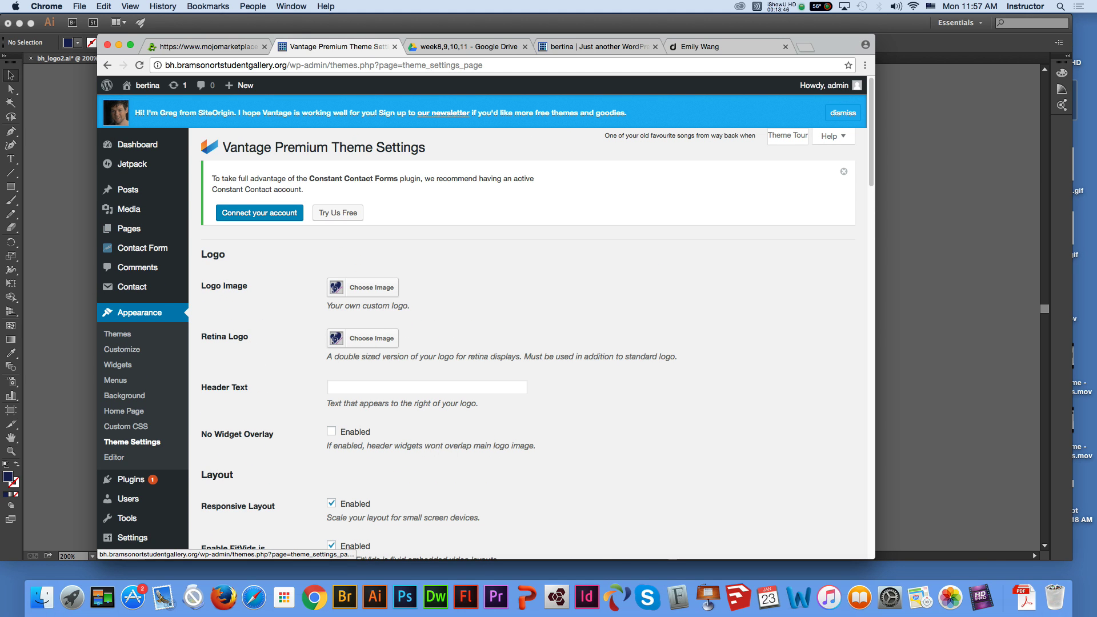
click(981, 597)
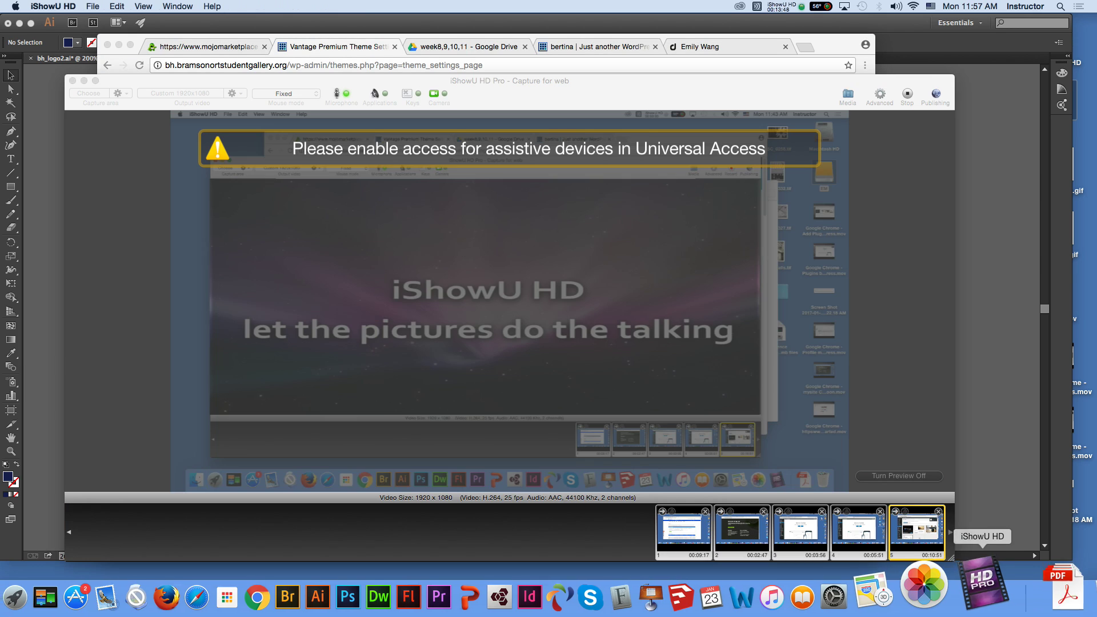